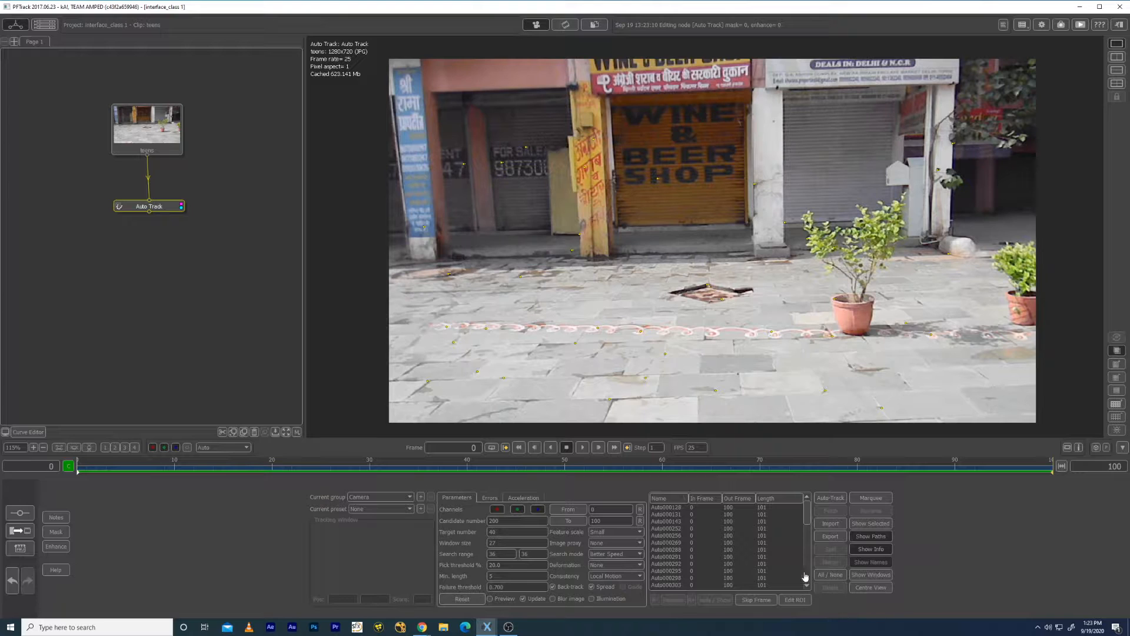
Step: Examine the existing tracker list and inspect the tracking points on the pavement and shop fronts up close
scroll(676, 529, "down", 4)
scroll(677, 535, "down", 4)
scroll(776, 570, "up", 3)
scroll(776, 569, "up", 3)
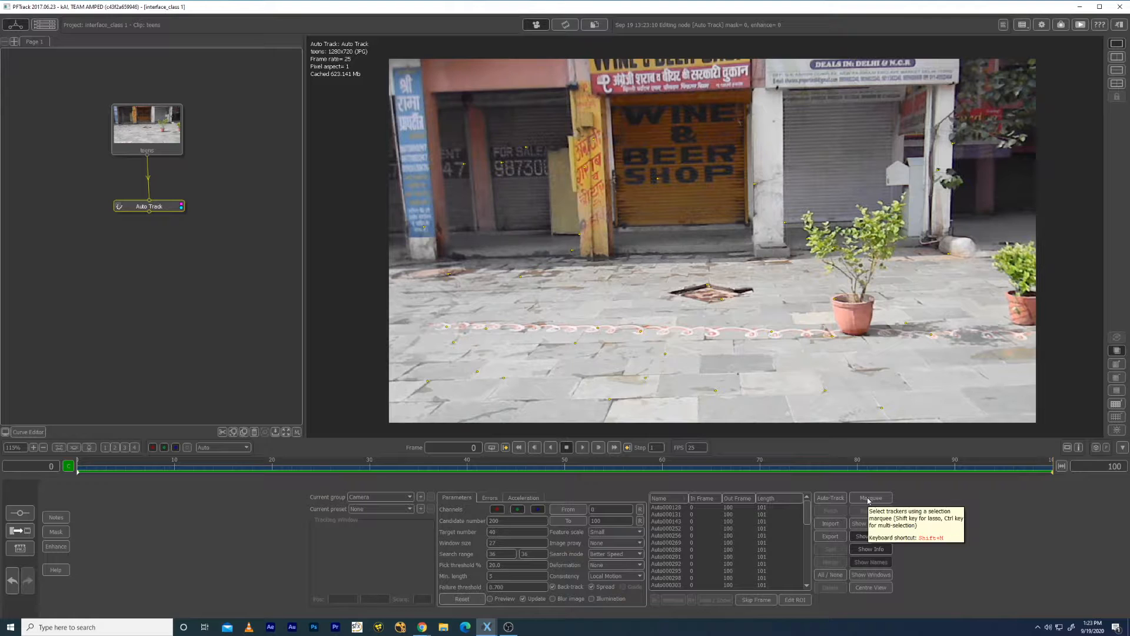
scroll(849, 380, "up", 5)
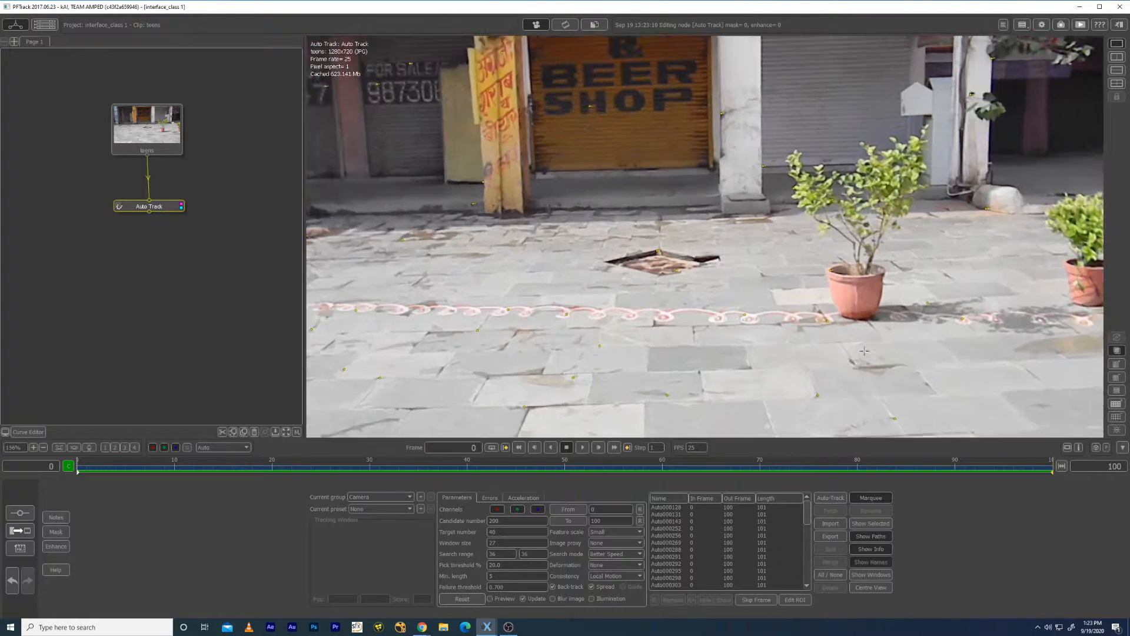
scroll(845, 377, "up", 3)
scroll(841, 250, "down", 6)
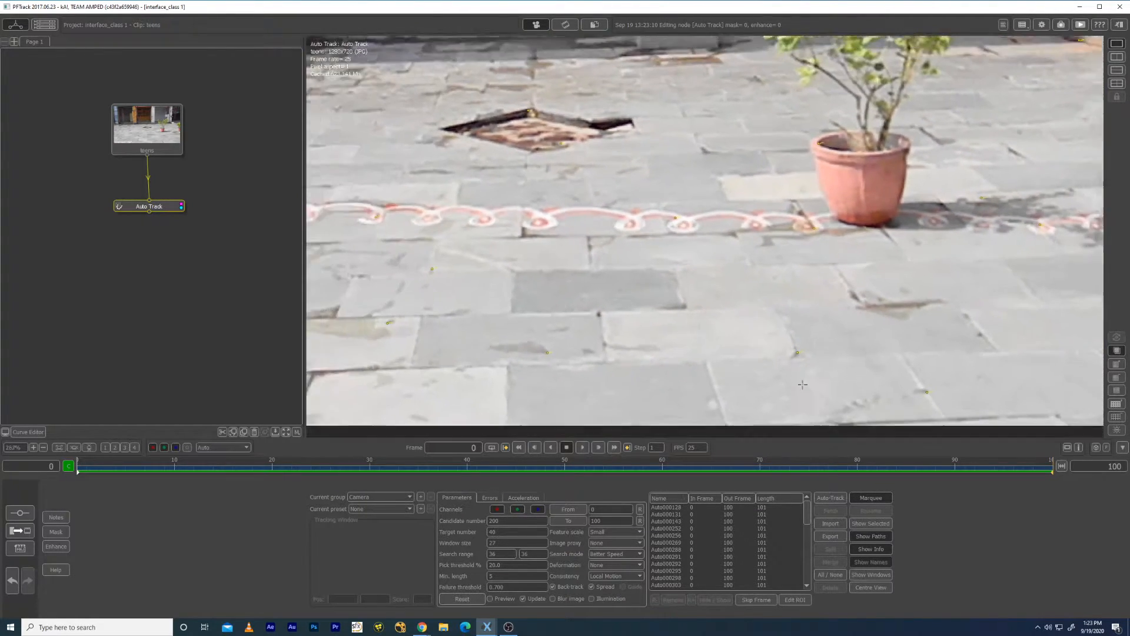
scroll(803, 303, "down", 5)
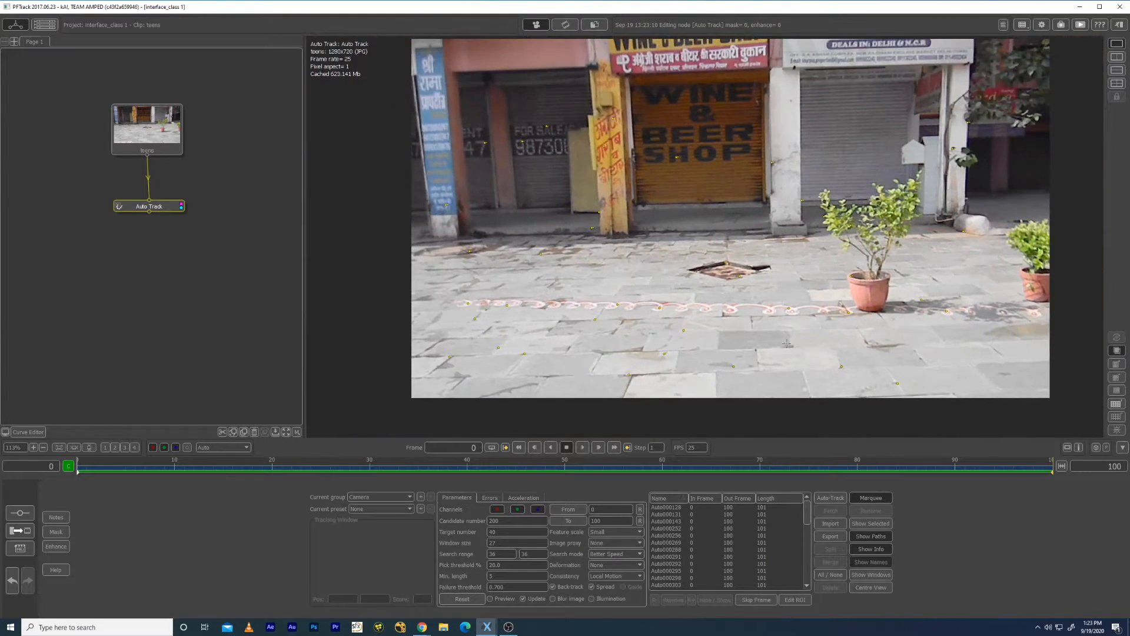
scroll(758, 290, "up", 2)
middle_click_drag(759, 289, 727, 311)
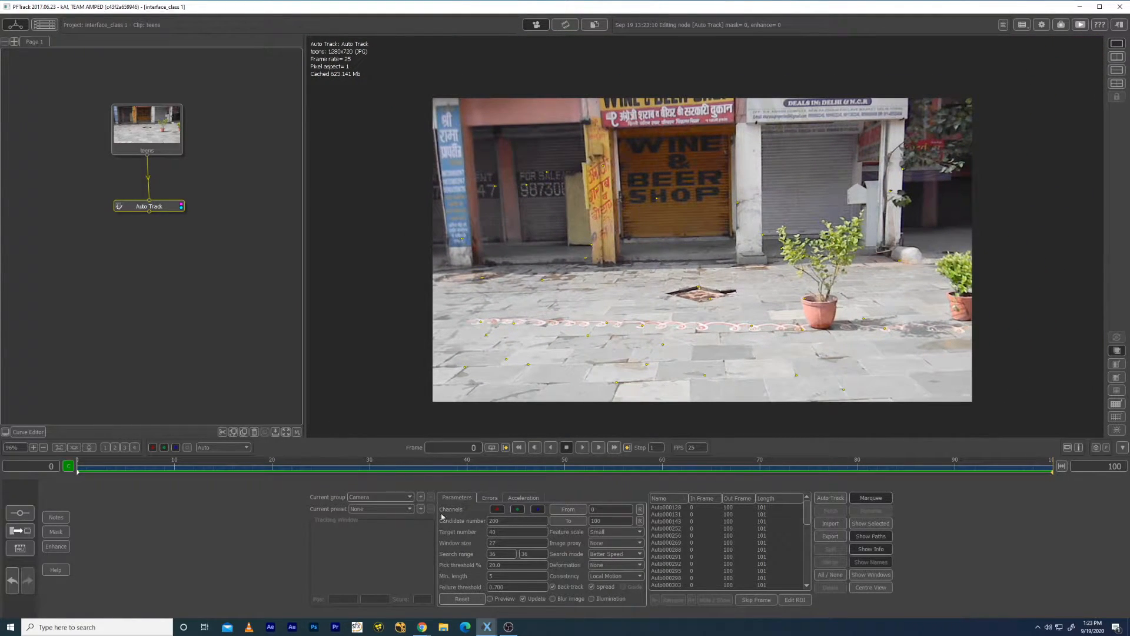
Step: Set the Auto Track target number to 100 and rerun the automatic tracking, removing the existing trackers
double_click(499, 532)
type("100")
left_click(830, 497)
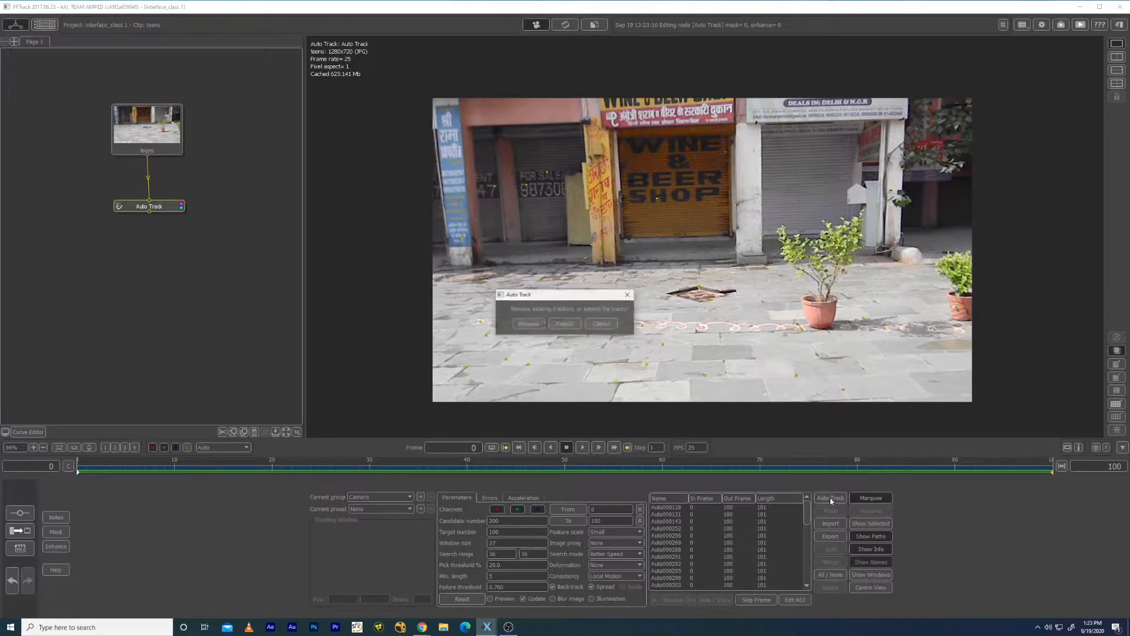
left_click(528, 324)
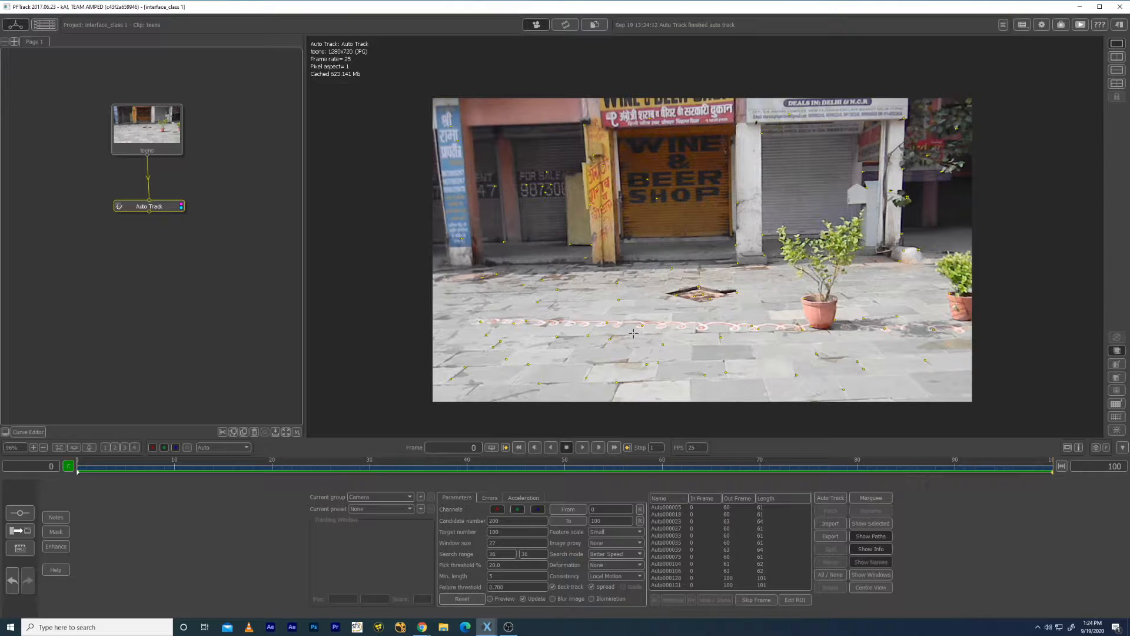
Step: Examine the new trackers across the shot, checking the one beside the shop shutter's upper edge around frames 33 and 34
scroll(637, 338, "up", 6)
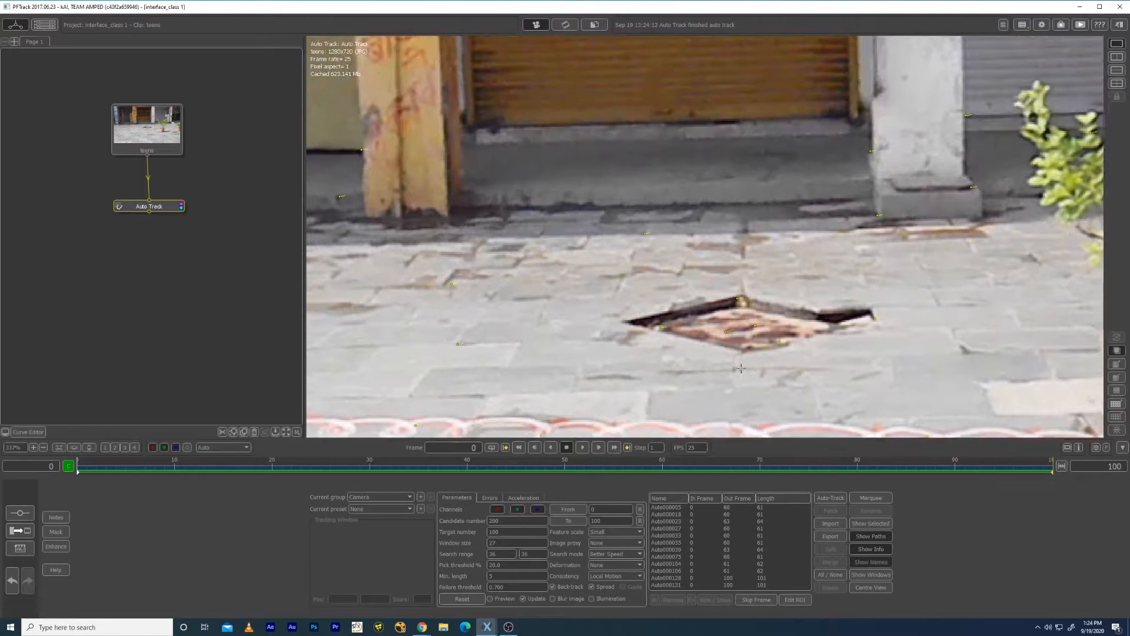
middle_click_drag(665, 94, 704, 288)
scroll(674, 374, "down", 3)
scroll(674, 374, "down", 3)
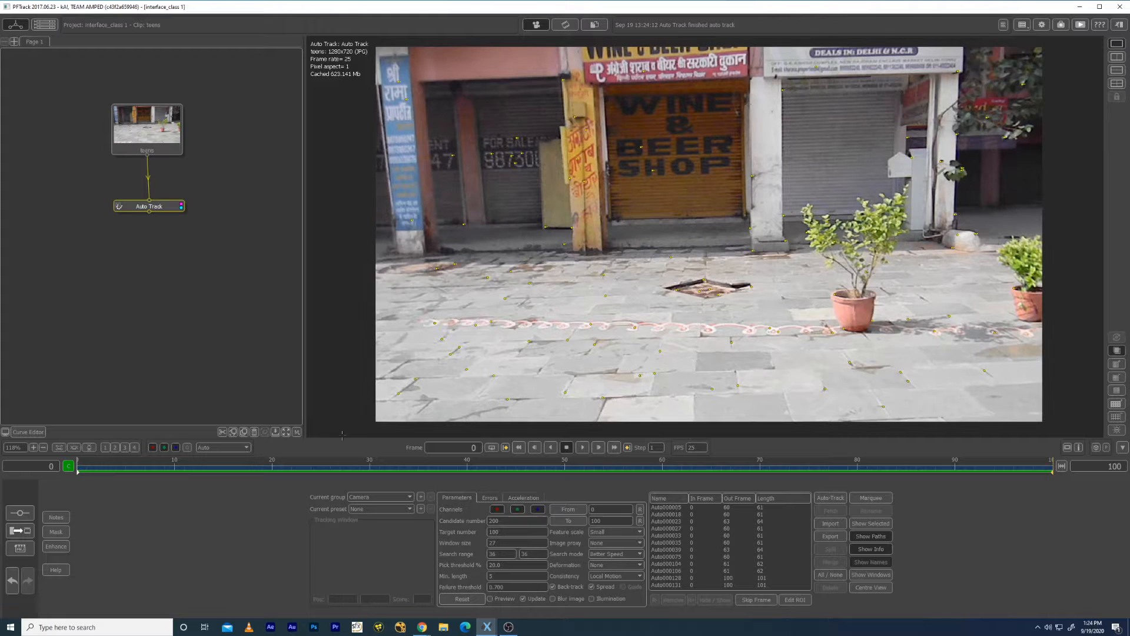
left_click_drag(97, 471, 394, 499)
left_click(734, 96)
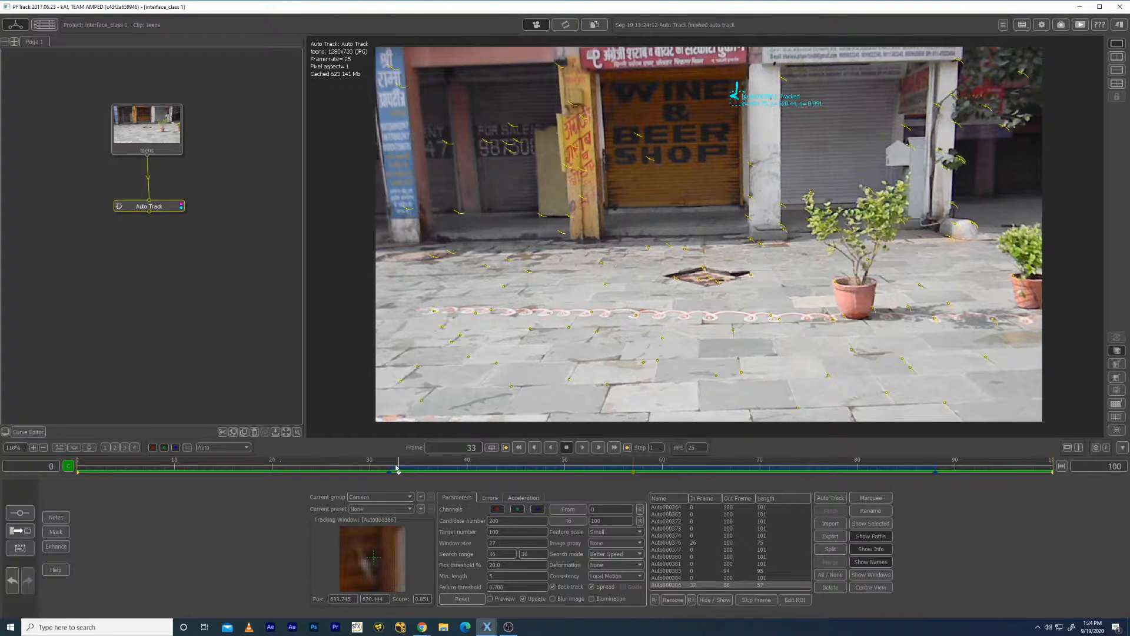
left_click_drag(399, 469, 409, 500)
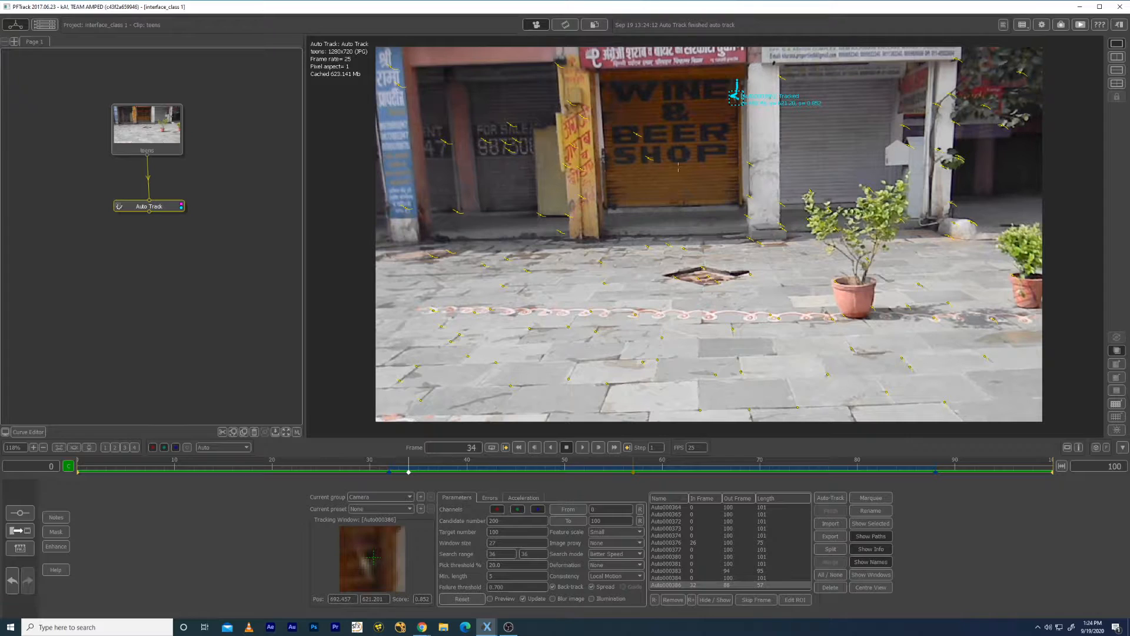
Step: Marquee-select the stray tracker at the wine shop shutter's upper edge on frame 34 and delete it
left_click(718, 74)
left_click(875, 499)
left_click_drag(717, 82, 749, 110)
key("Delete")
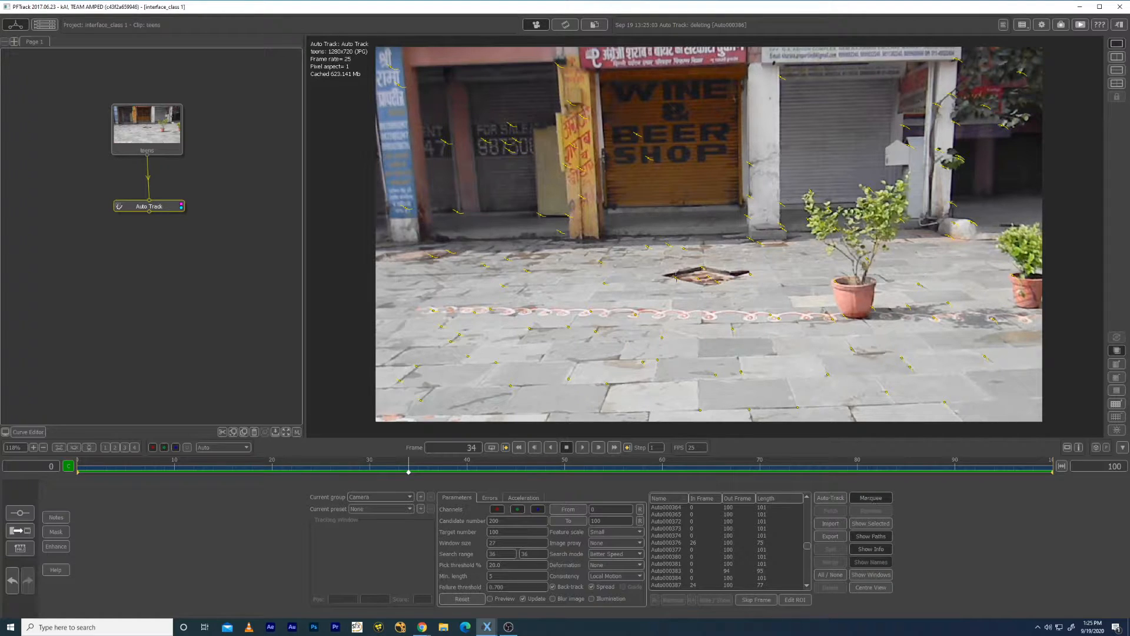
Step: Try marquee and lasso selections on the tracker groups around the plant, pillars and shop fronts, clearing each selection
mouse_move(657, 207)
left_mouse_down()
mouse_move(701, 288)
mouse_move(850, 321)
mouse_move(1001, 235)
mouse_move(824, 109)
mouse_move(695, 96)
left_mouse_up()
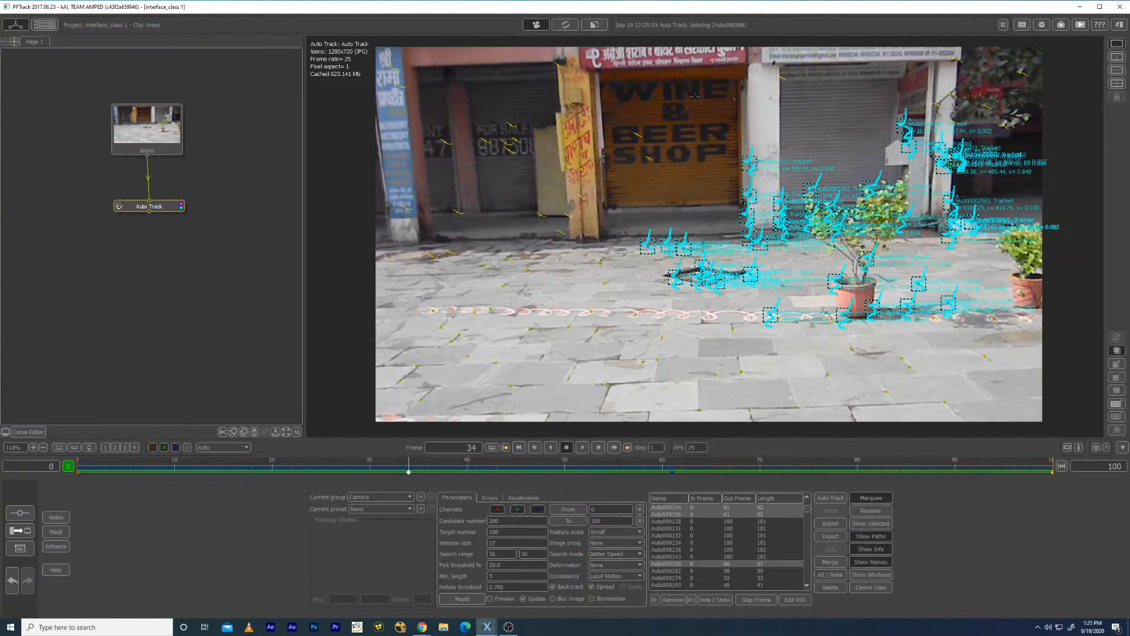
mouse_move(687, 171)
left_mouse_down()
mouse_move(658, 117)
mouse_move(608, 154)
mouse_move(525, 162)
mouse_move(534, 241)
left_mouse_up()
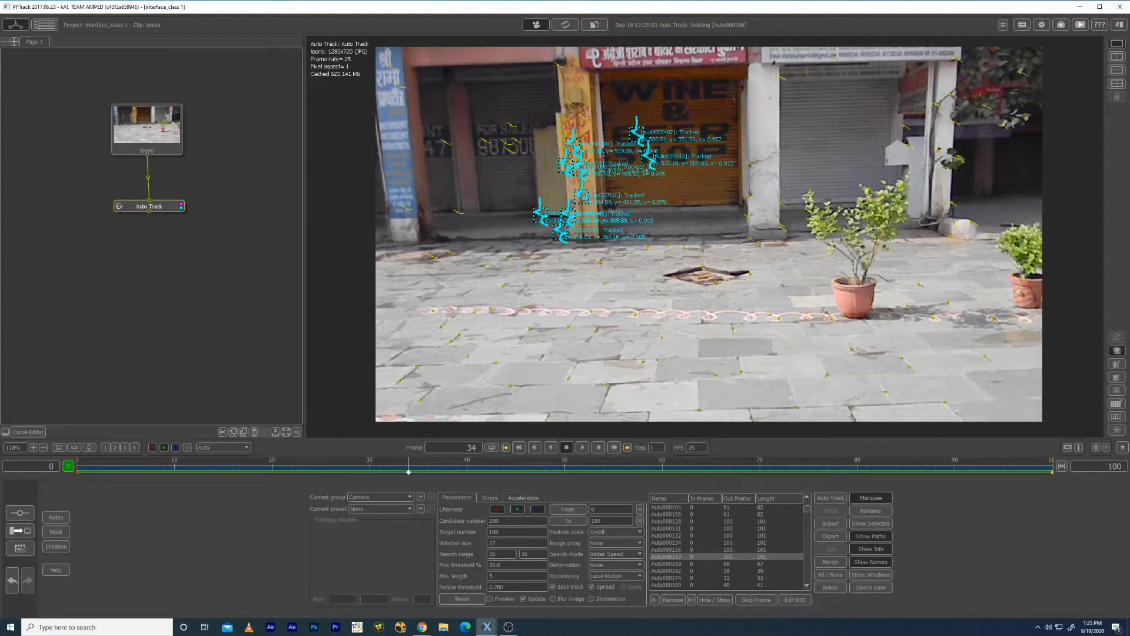
left_click(683, 209)
mouse_move(712, 143)
left_mouse_down()
mouse_move(764, 224)
mouse_move(811, 264)
left_mouse_up()
left_click(683, 151)
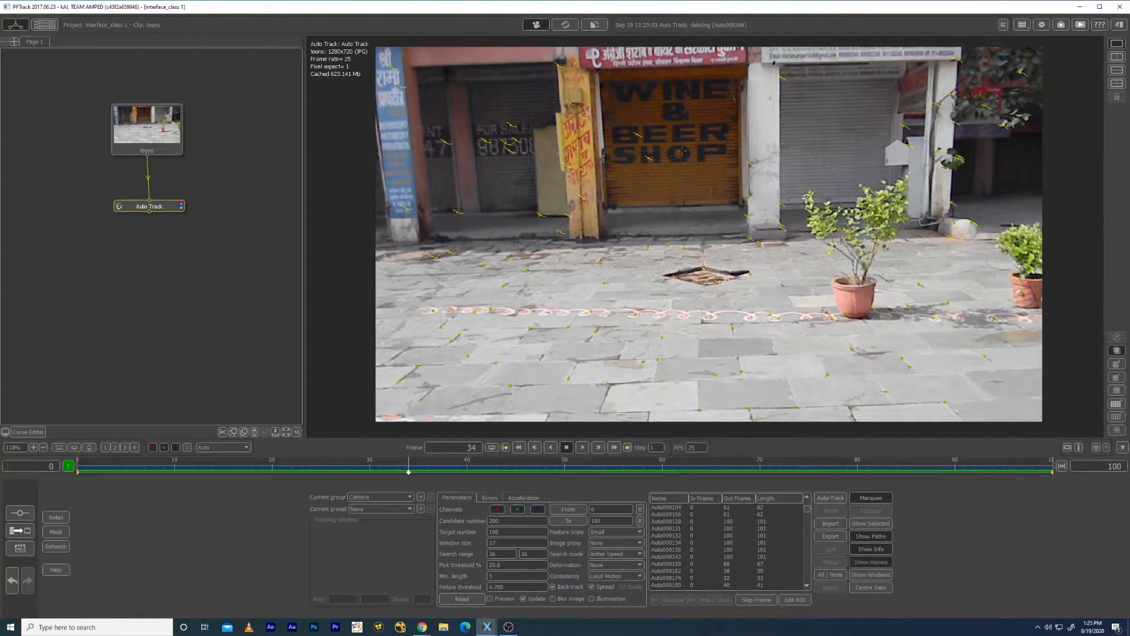
mouse_move(622, 194)
left_mouse_down()
mouse_move(698, 131)
mouse_move(608, 88)
mouse_move(448, 144)
mouse_move(527, 197)
mouse_move(574, 257)
left_mouse_up()
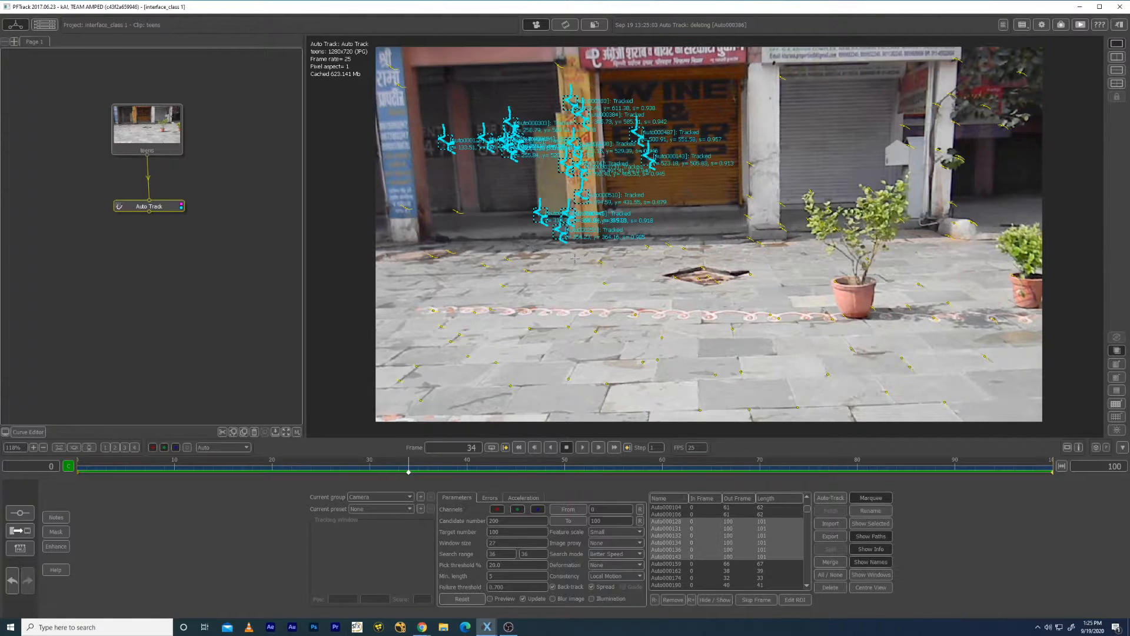
left_click(690, 213)
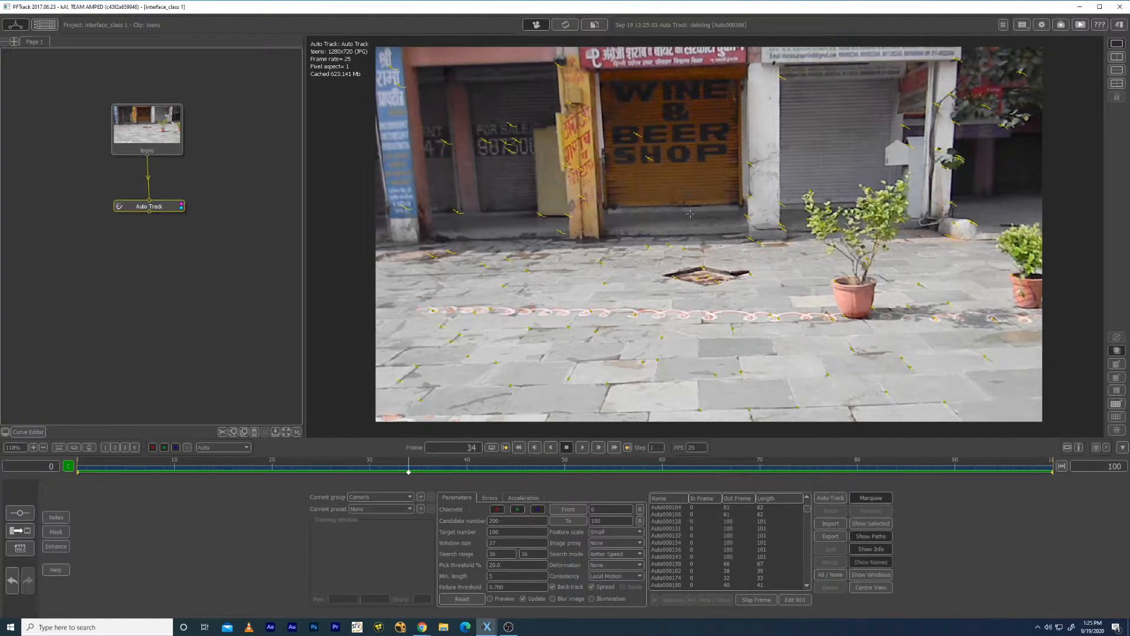
Step: Inspect individual trackers on the pavement pattern, the shop threshold and the wine shop shutter, and clear the selection
scroll(683, 546, "down", 3)
left_click(636, 315)
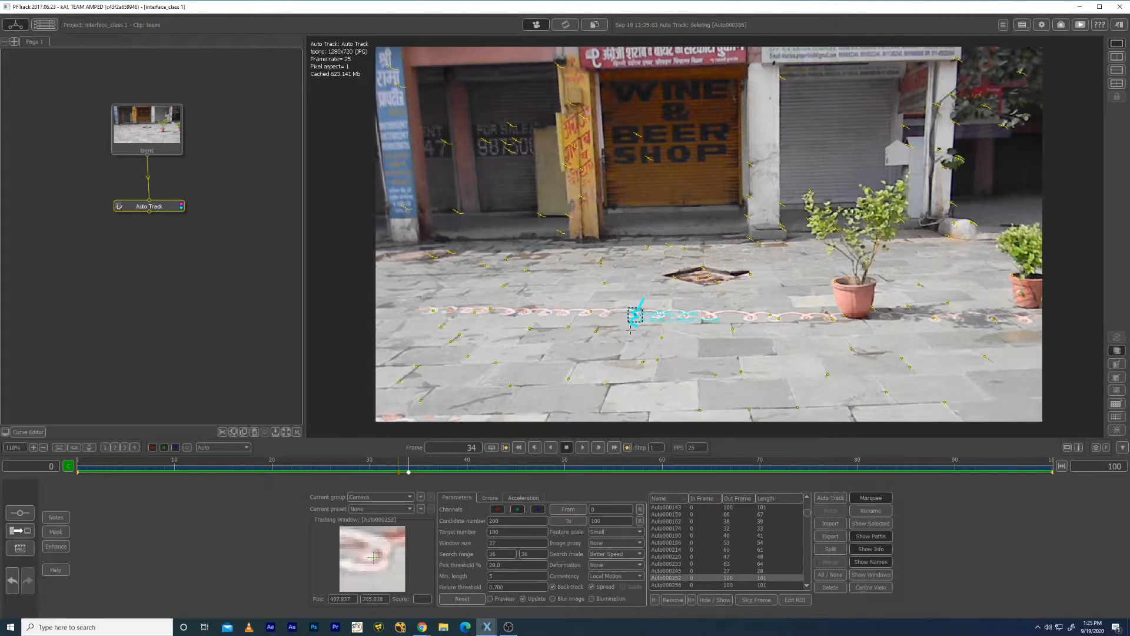
left_click(667, 244)
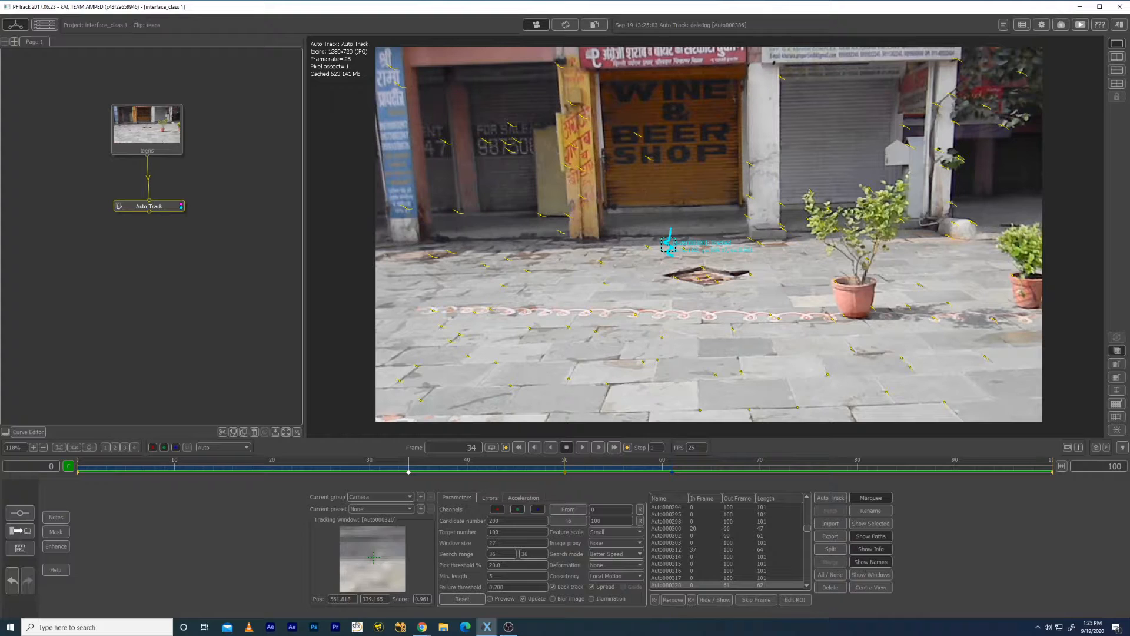
left_click(640, 152)
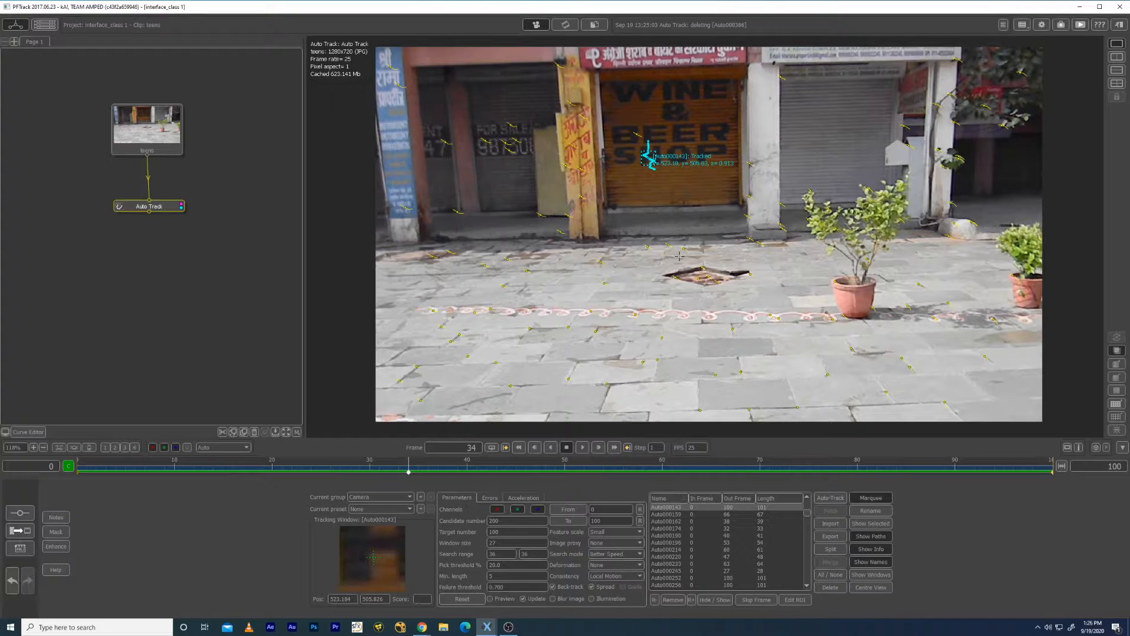
left_click(231, 283)
left_click(513, 220)
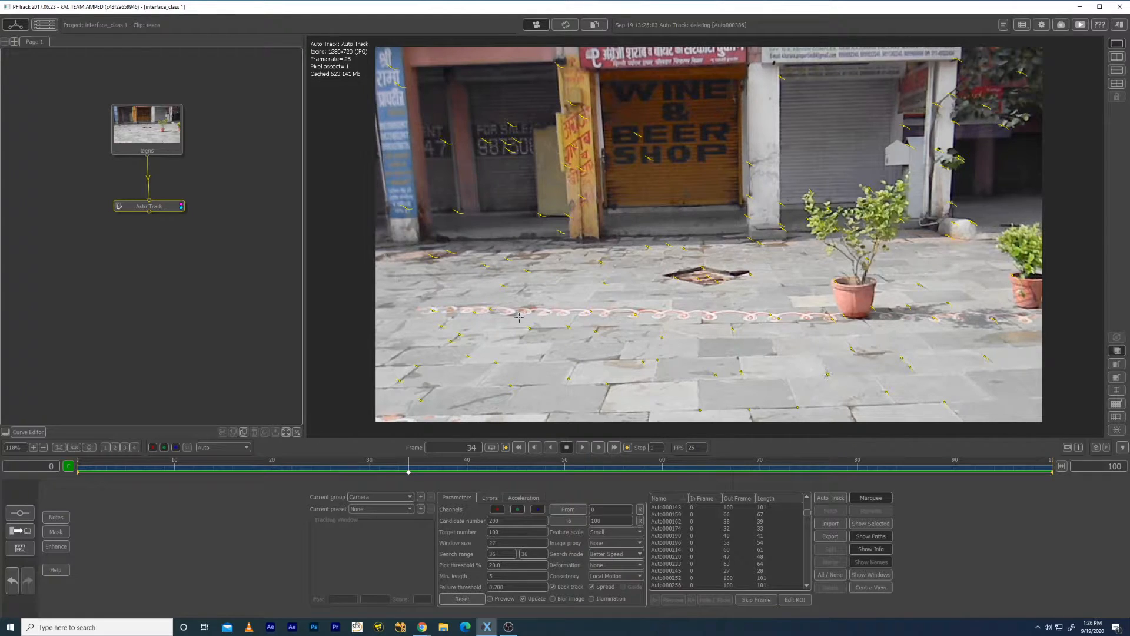
Step: Return to frame 1, add a Camera Solver node after Auto Track, and align the nodes in the tree
mouse_move(100, 471)
left_mouse_down()
mouse_move(85, 474)
mouse_move(817, 478)
mouse_move(86, 470)
left_mouse_up()
left_click_drag(159, 206, 159, 198)
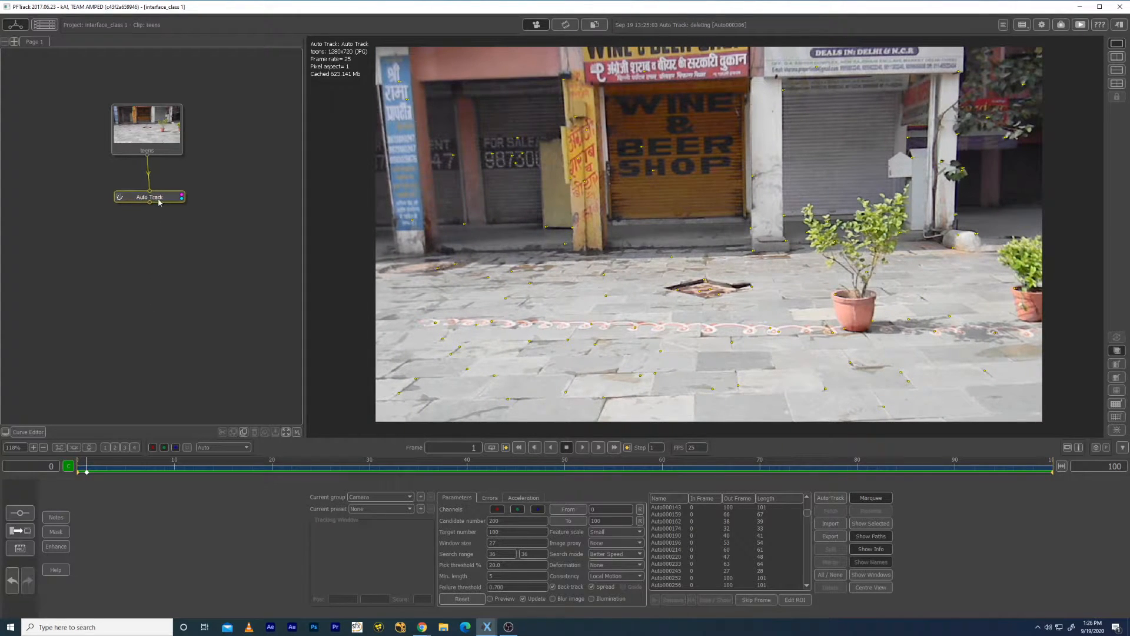
right_click(159, 200)
mouse_move(188, 219)
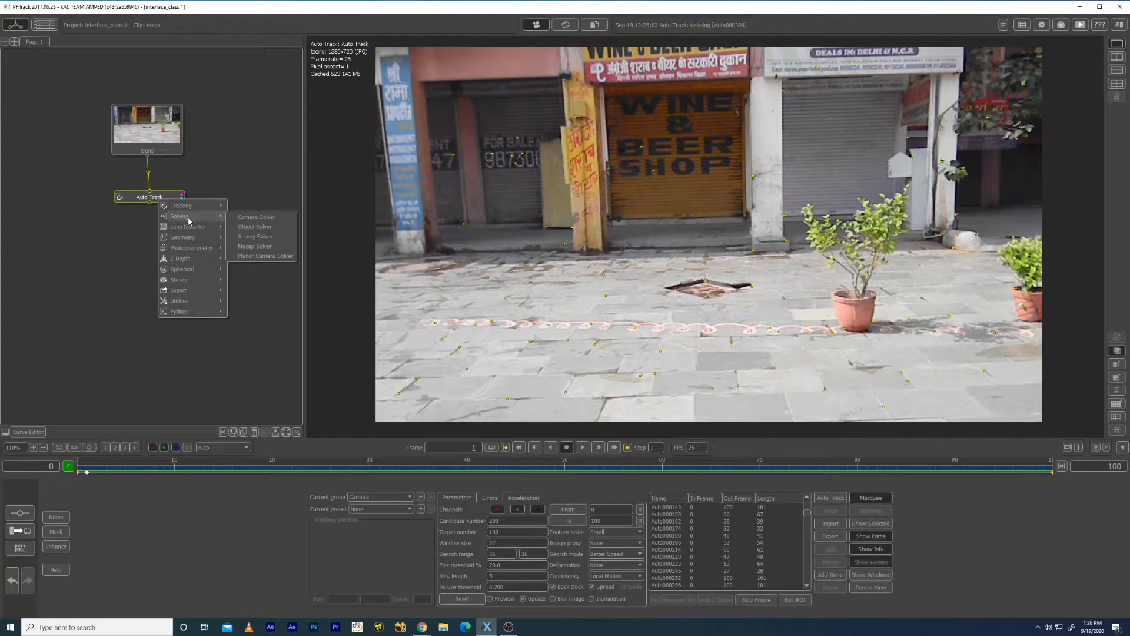
left_click(248, 221)
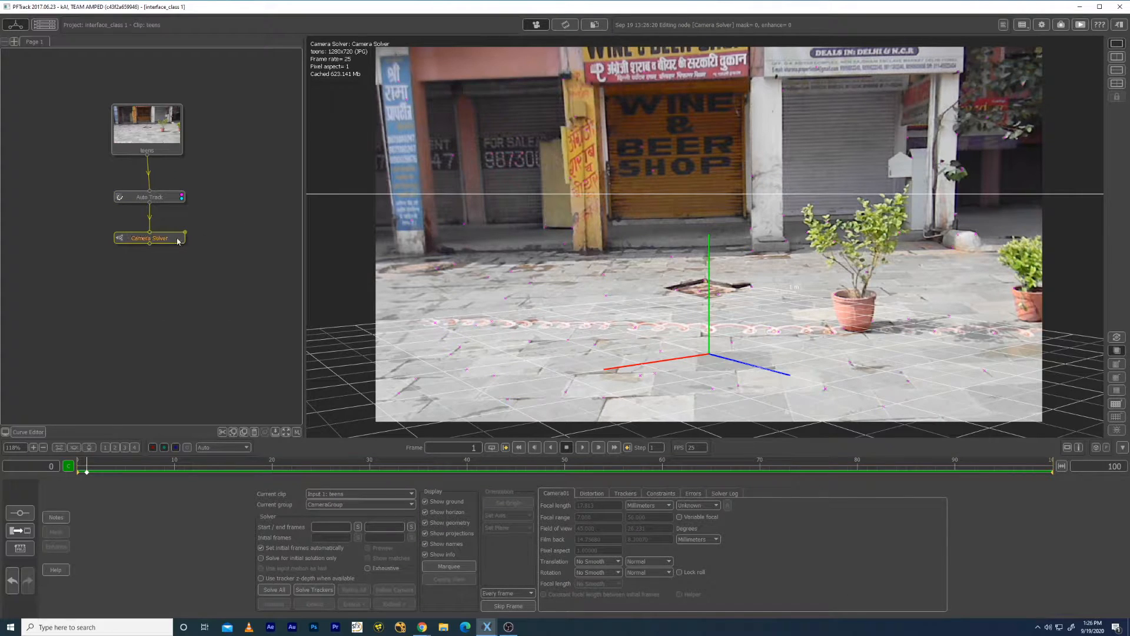
left_click_drag(170, 152, 174, 151)
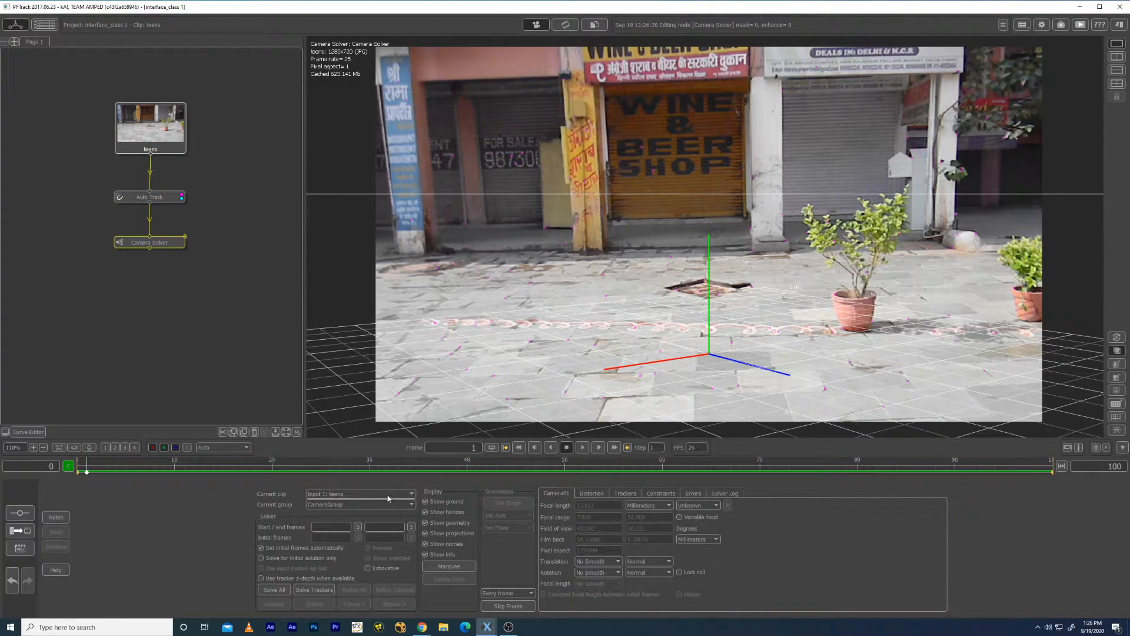
Step: Check the Auto Track node's group, reopen the Camera Solver node, and solve the camera and all trackers
left_click(163, 197)
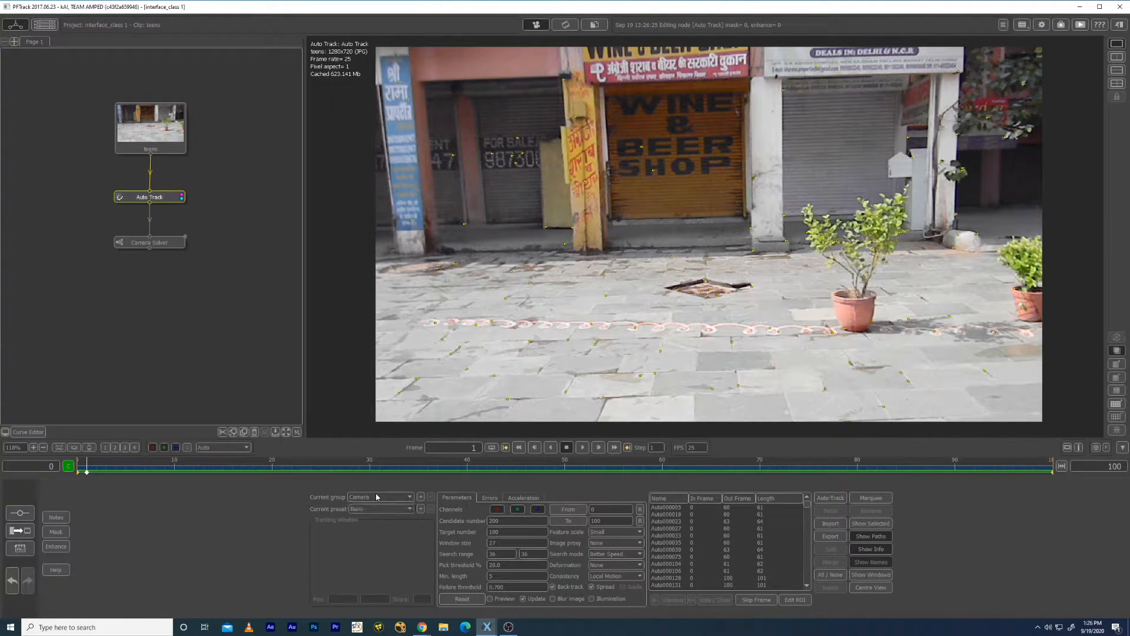
left_click(170, 245)
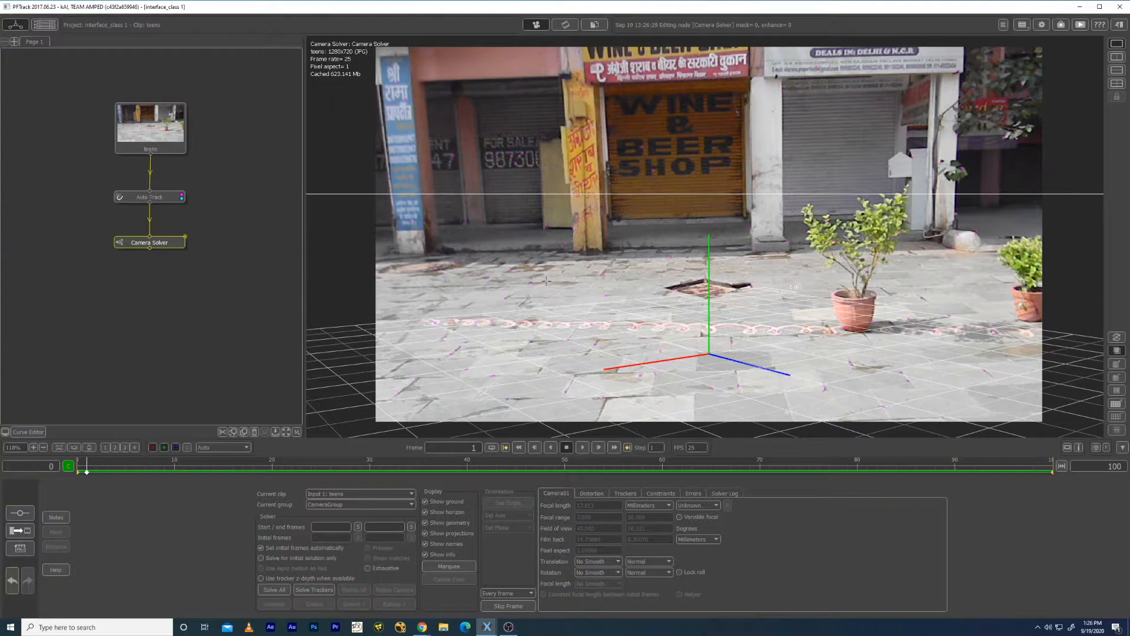
left_click_drag(169, 243, 169, 248)
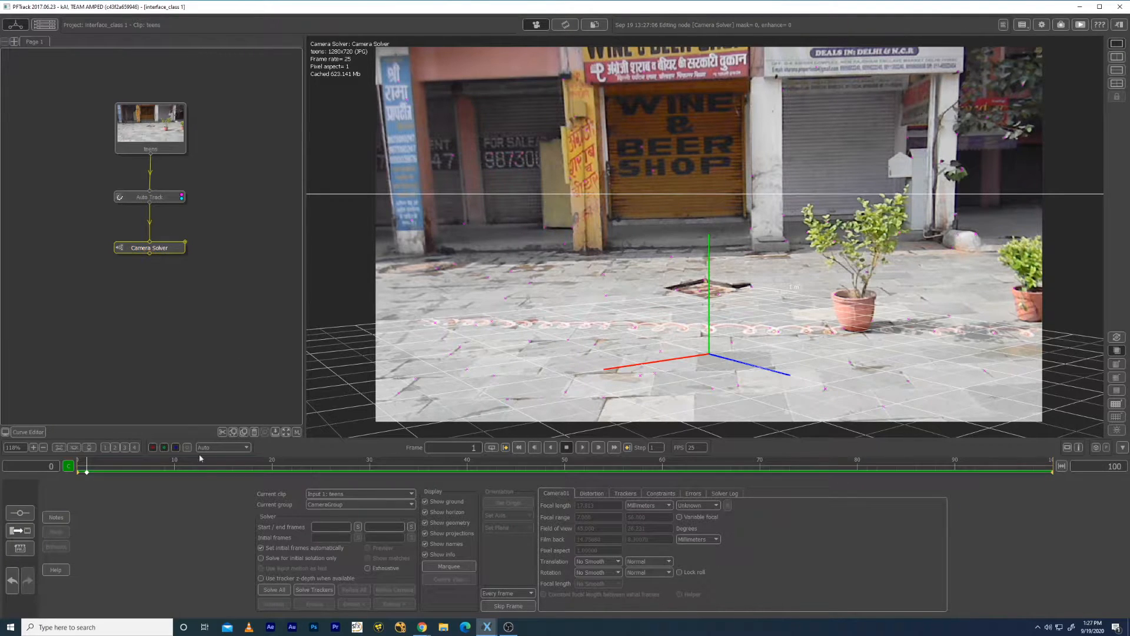
left_click(273, 590)
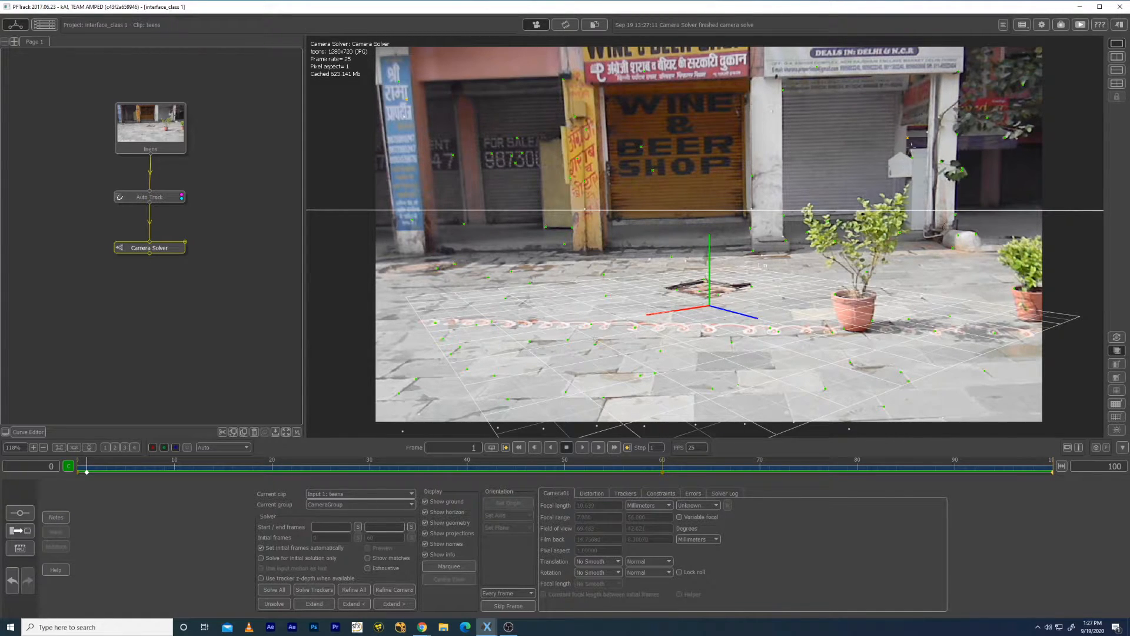
Step: Examine the solved points against the footage and inspect the selected tracker on the foreground paving up close
scroll(911, 148, "up", 5)
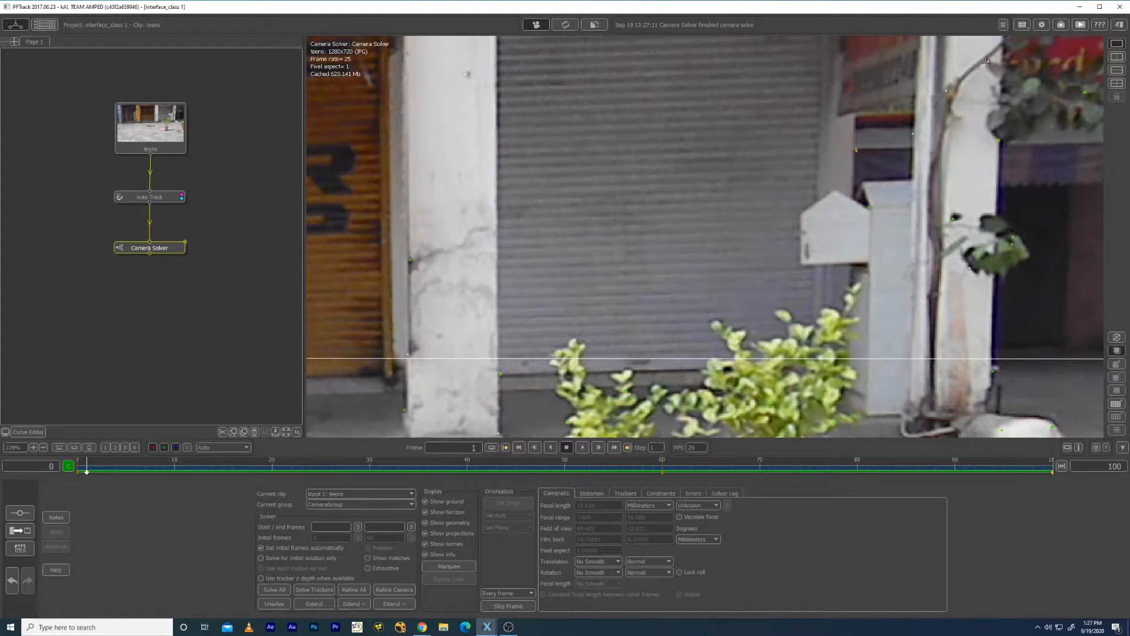
scroll(675, 357, "down", 5)
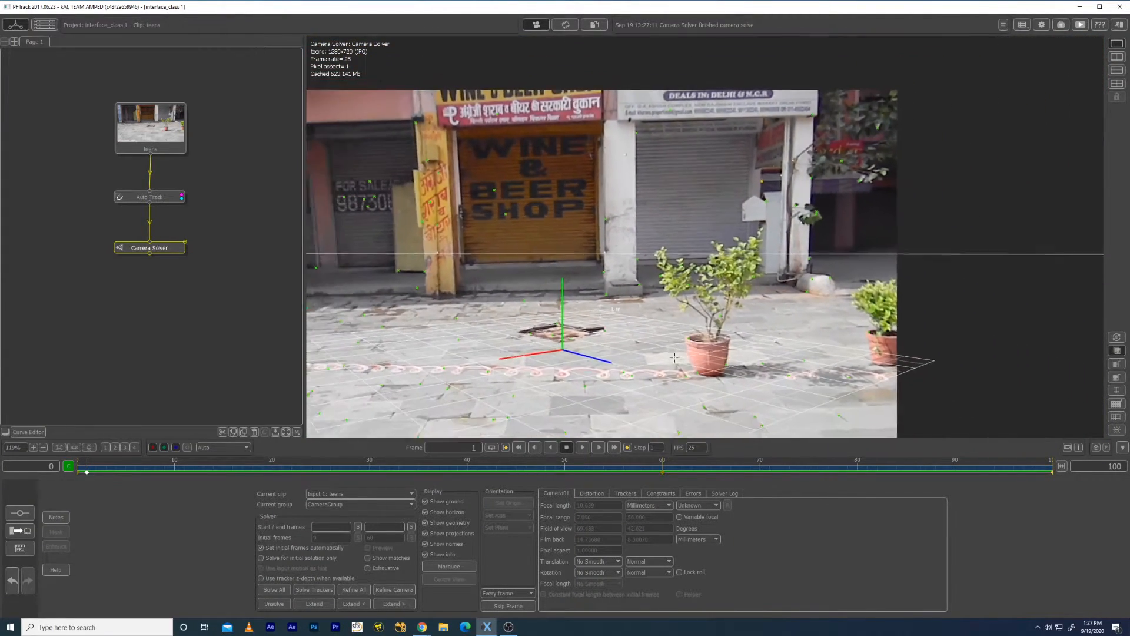
scroll(676, 357, "down", 2)
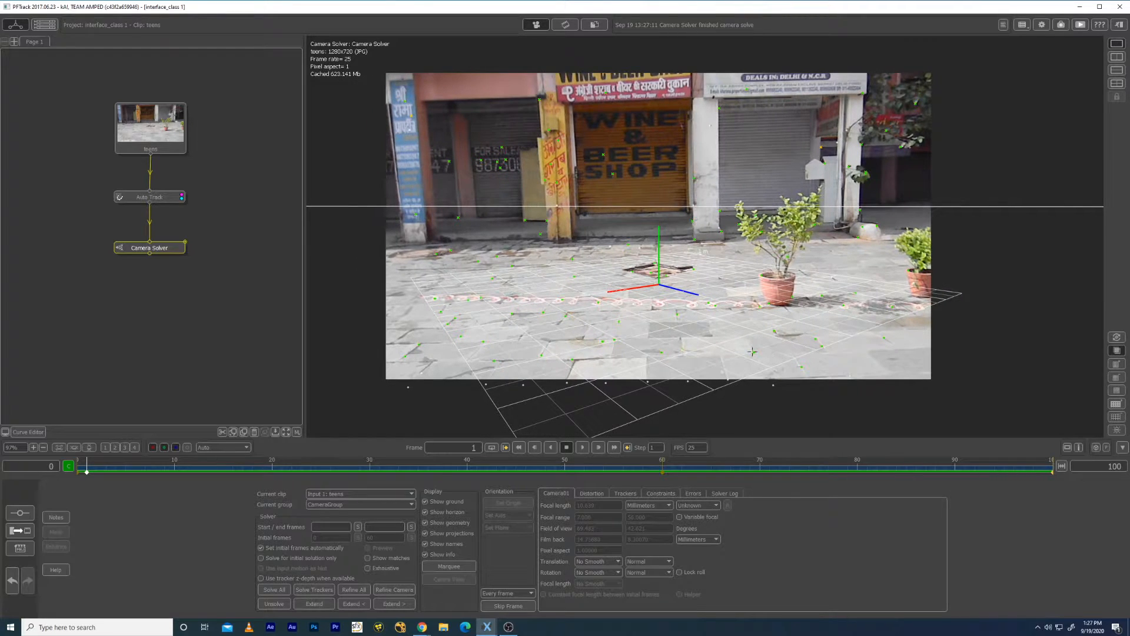
left_click(753, 352)
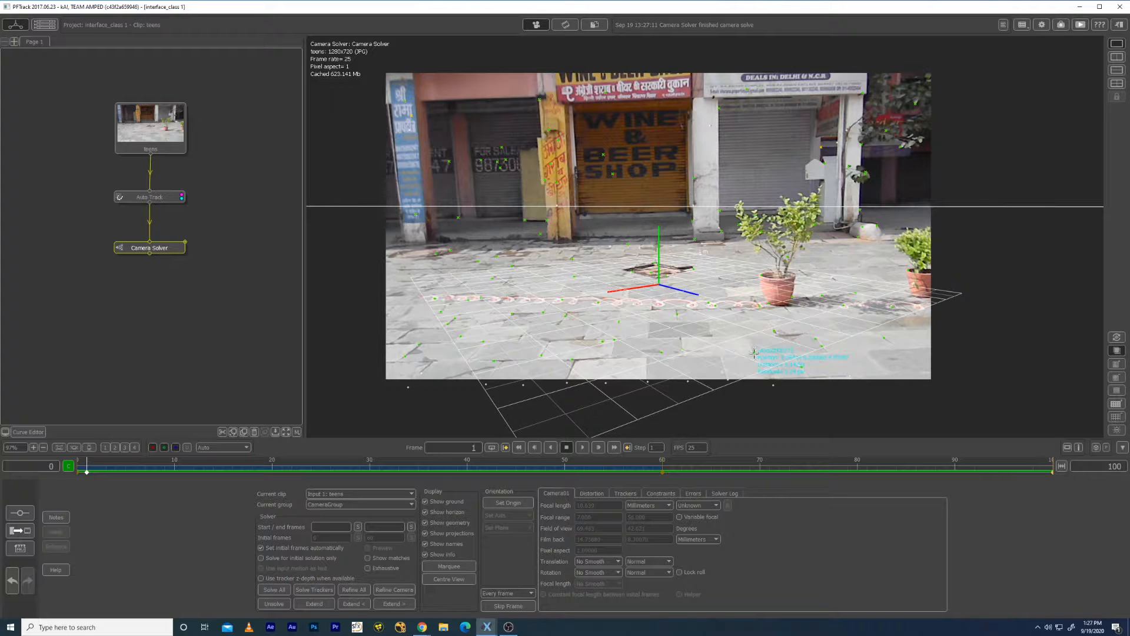
scroll(798, 389, "up", 10)
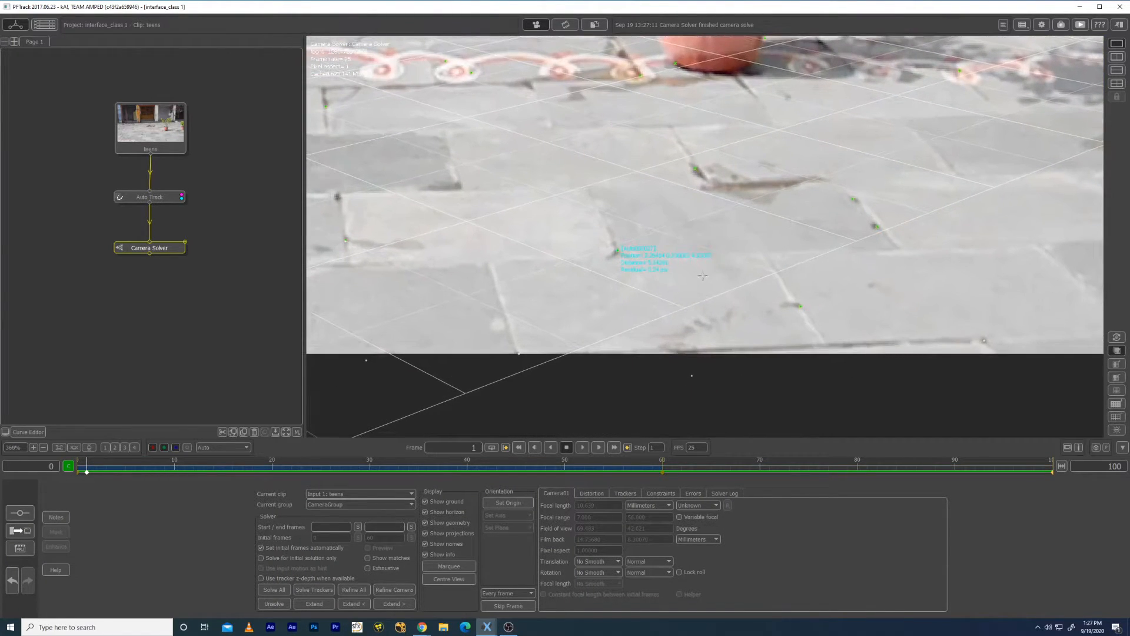
scroll(701, 284, "up", 2)
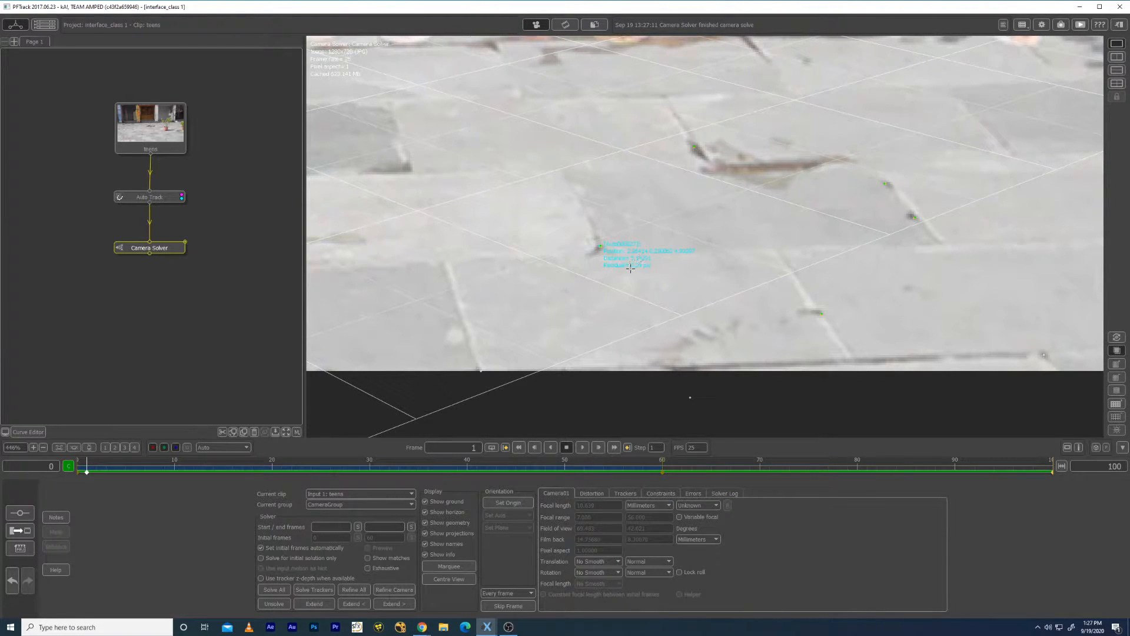
Step: Inspect the selected foreground paving tracker up close and check how it holds its feature at frame 17
scroll(632, 264, "up", 3)
scroll(660, 284, "up", 10)
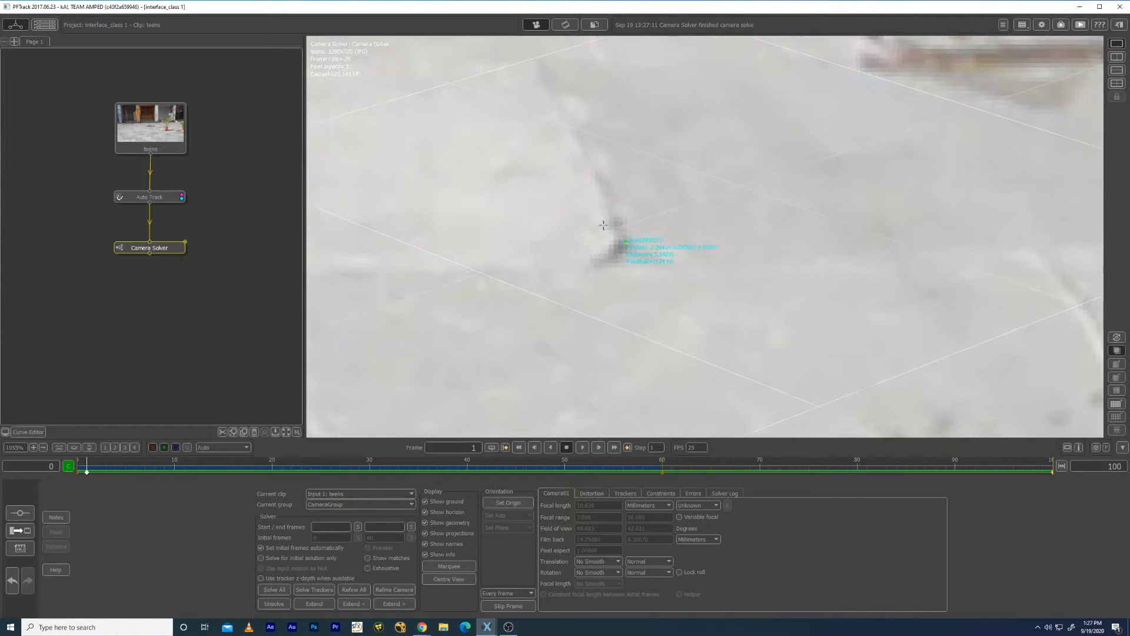
middle_click_drag(660, 284, 689, 266)
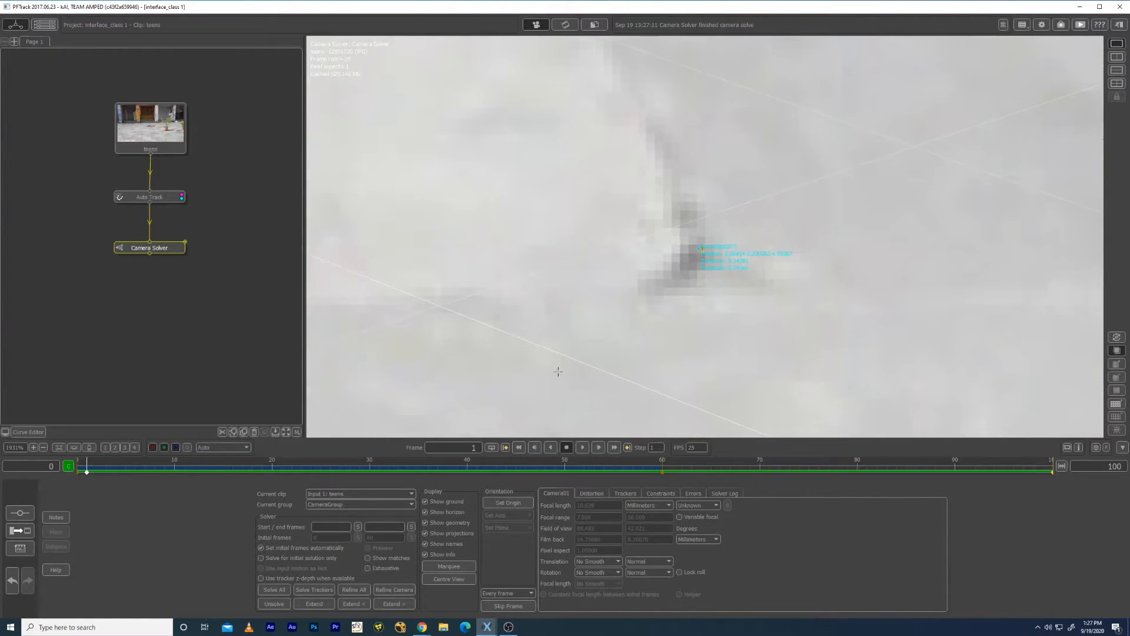
left_click_drag(113, 473, 239, 490)
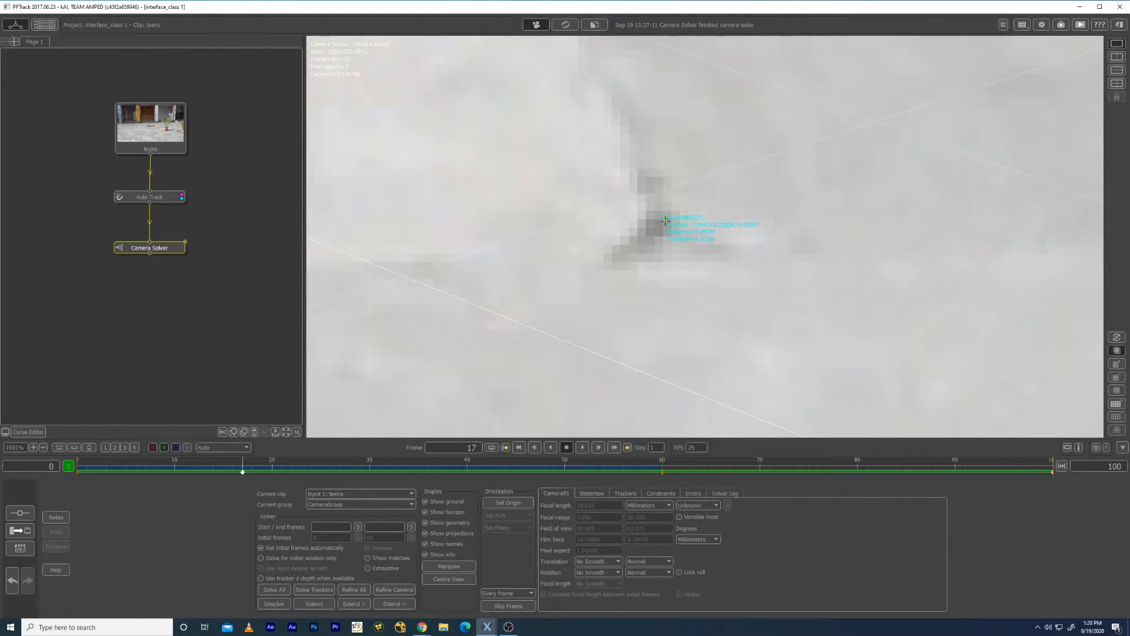
scroll(809, 194, "down", 6)
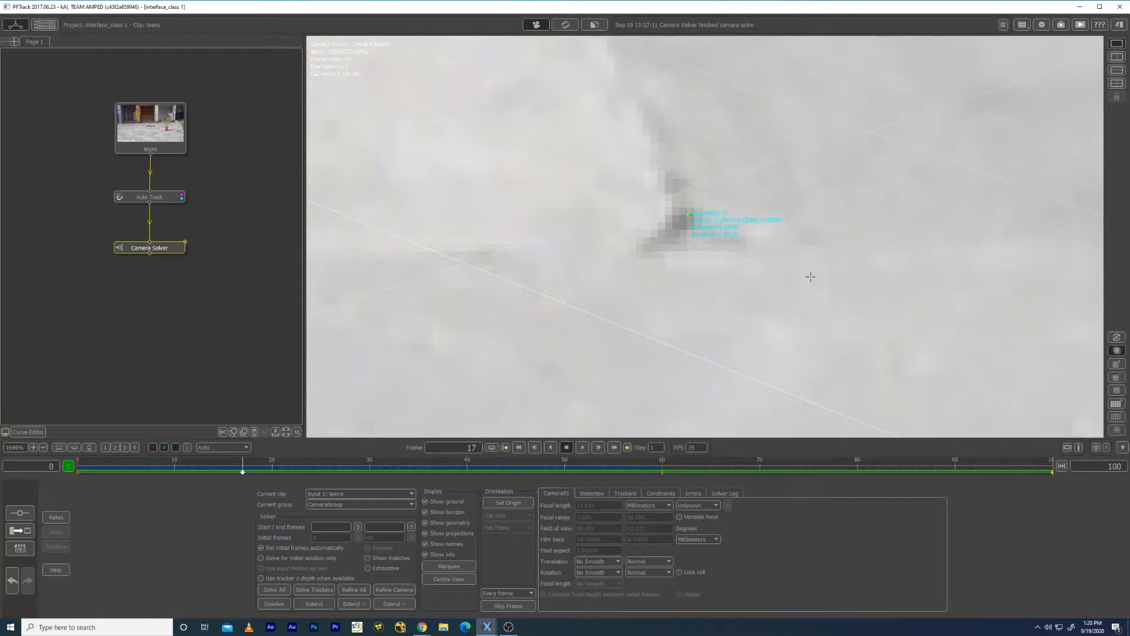
scroll(675, 334, "down", 4)
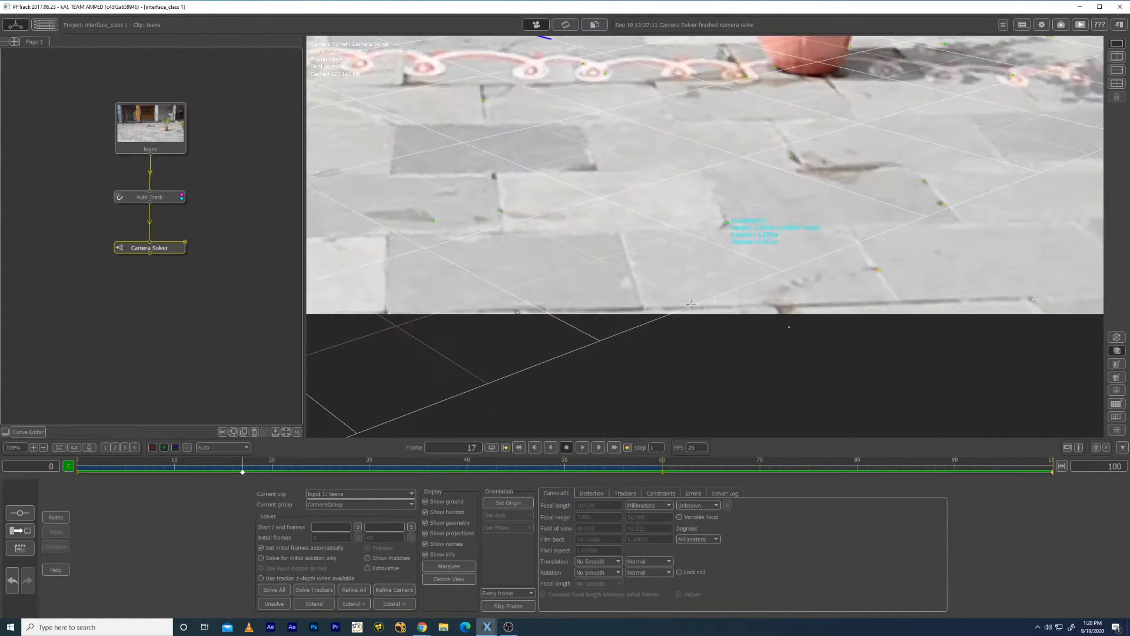
Step: Inspect the two trackers on the paving joint near the brown crack and compare them with their Auto Track motion paths
scroll(943, 248, "up", 4)
scroll(943, 248, "up", 6)
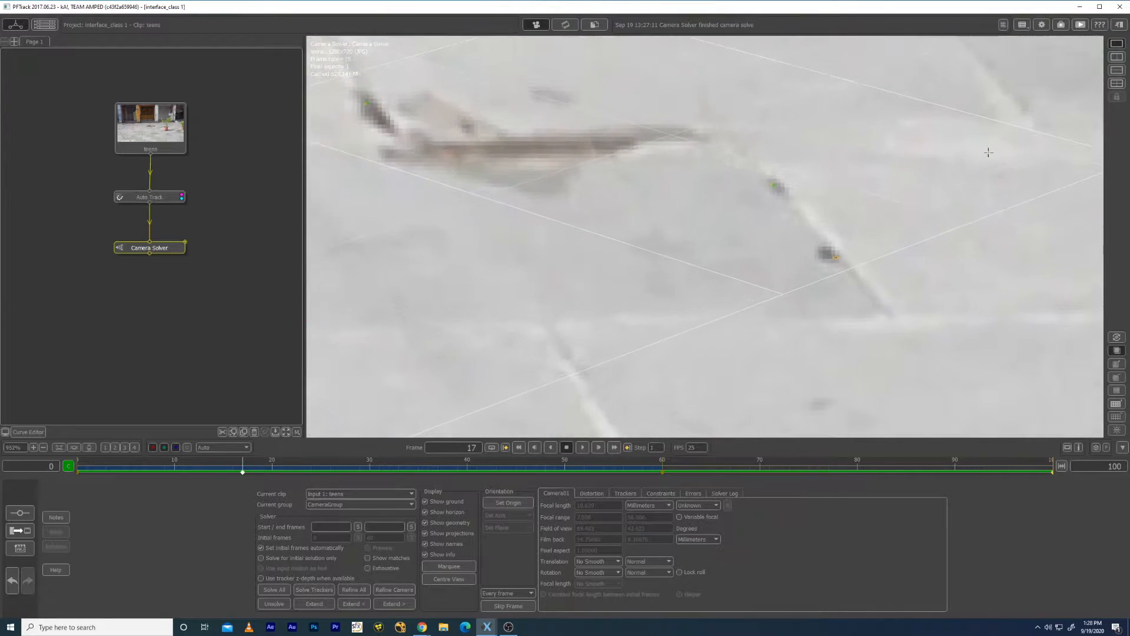
scroll(826, 253, "up", 1)
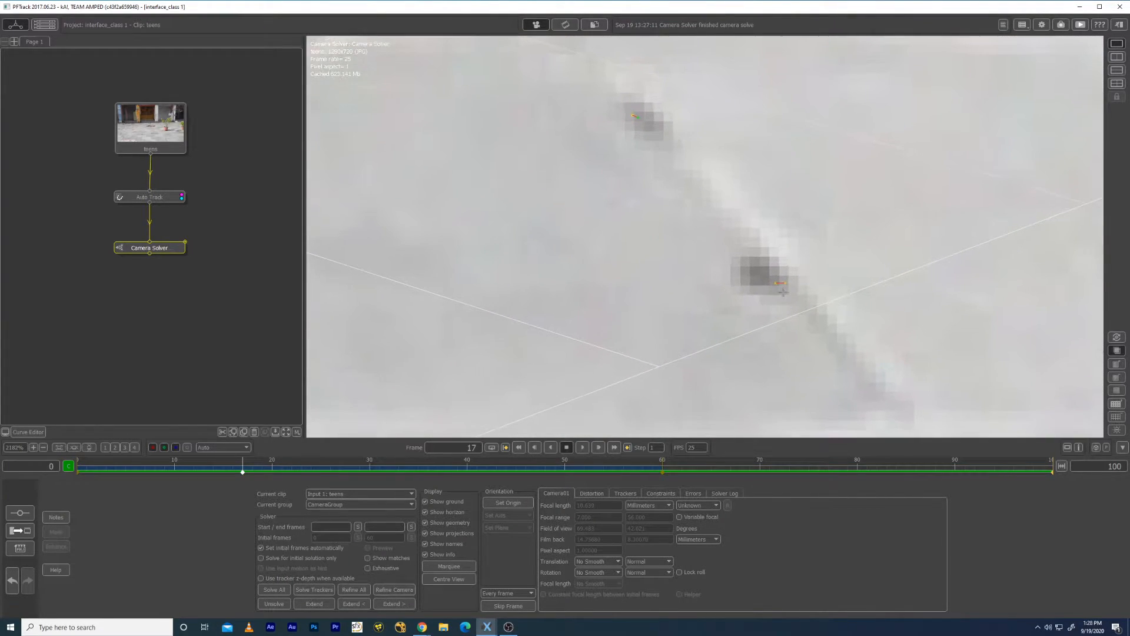
mouse_move(786, 284)
left_click(784, 283)
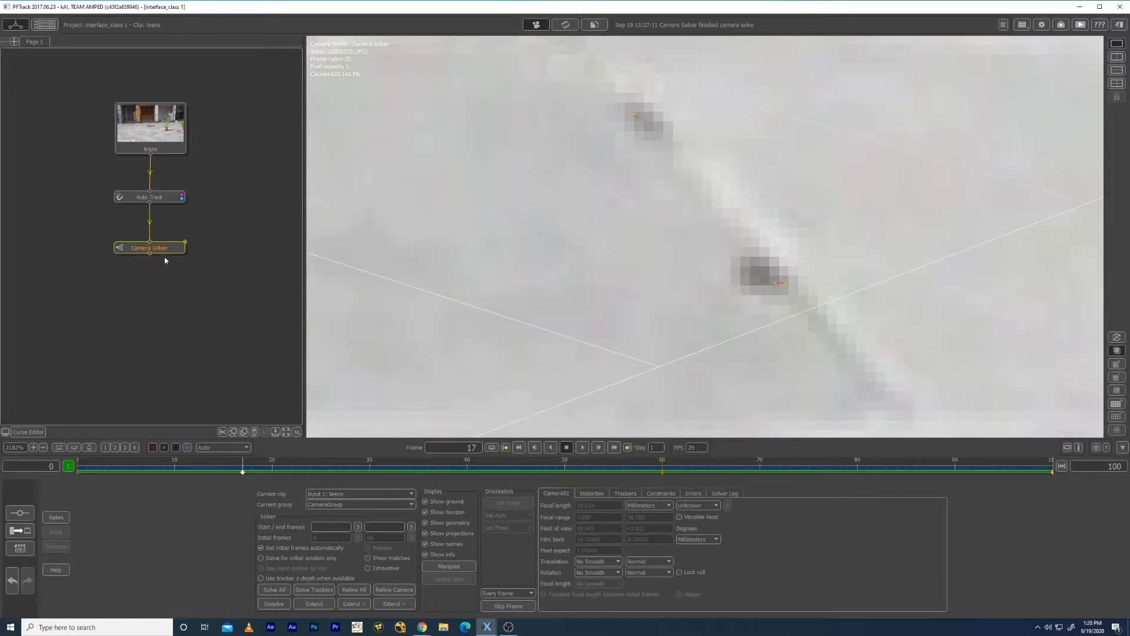
left_click(158, 198)
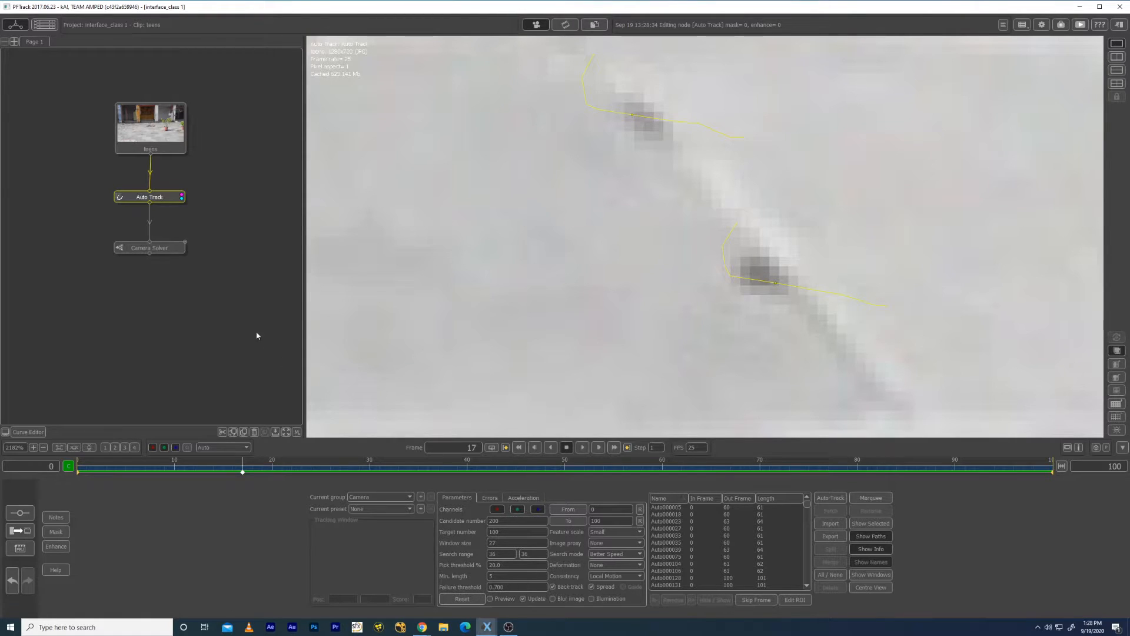
left_click(168, 252)
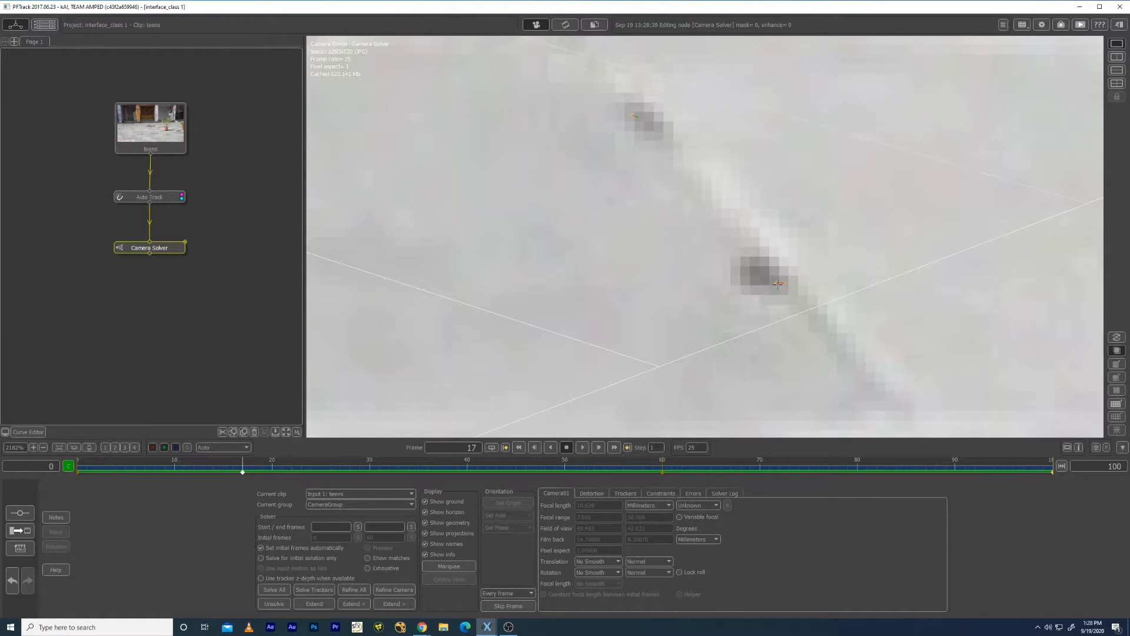
Step: Select the upper tracker on the paving joint to check its residual and review the solved points across the whole frame
left_click(638, 118)
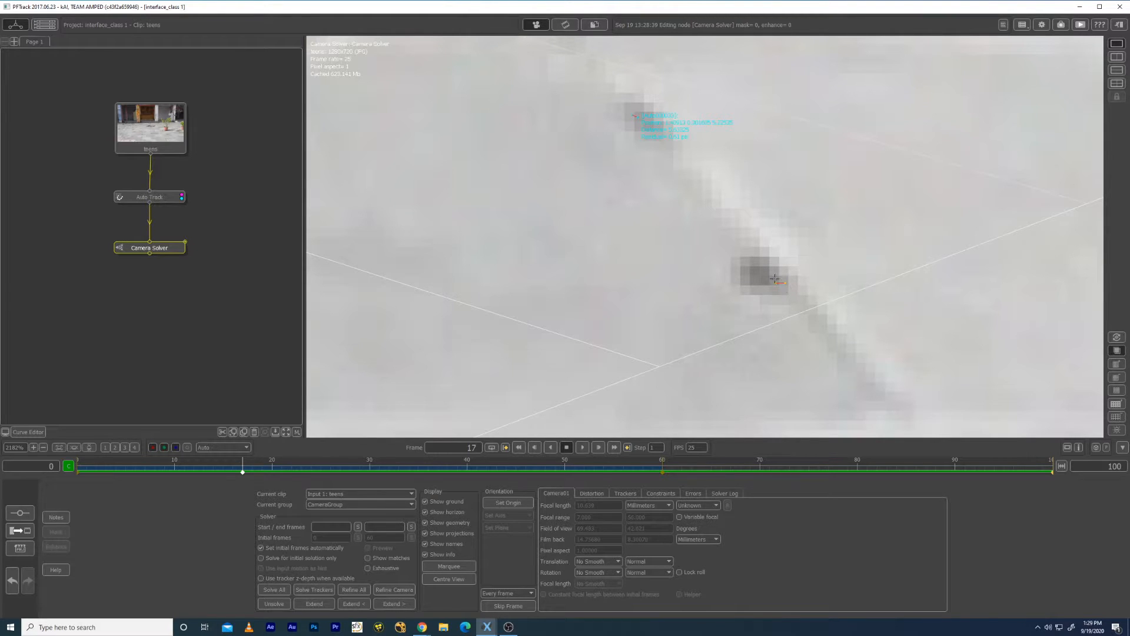
scroll(770, 283, "down", 5)
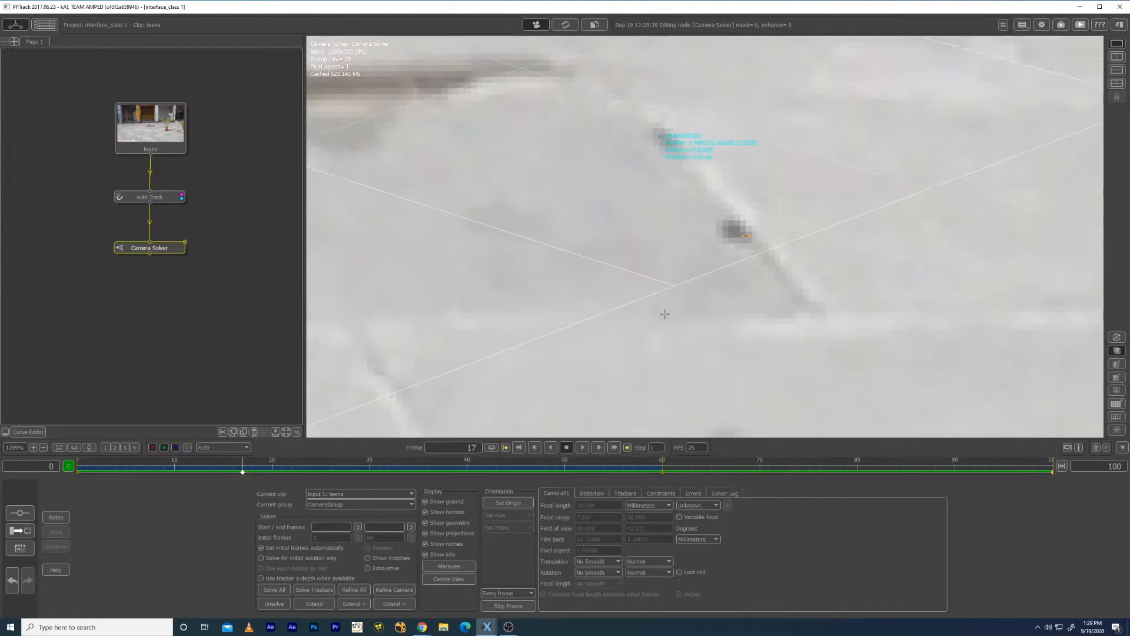
scroll(739, 226, "down", 6)
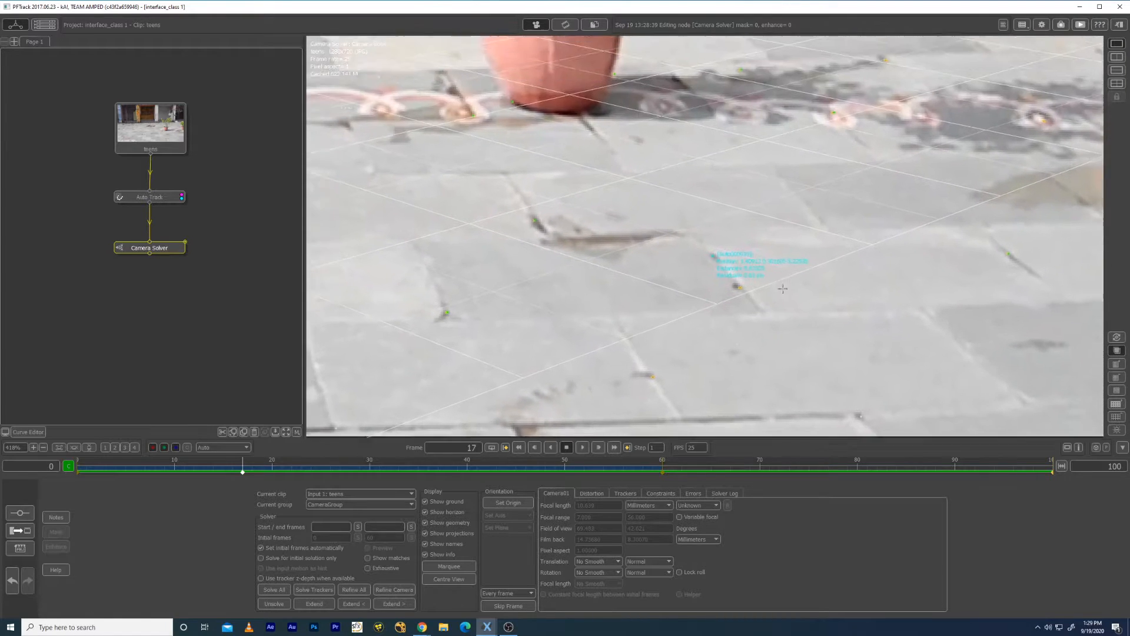
scroll(782, 267, "down", 3)
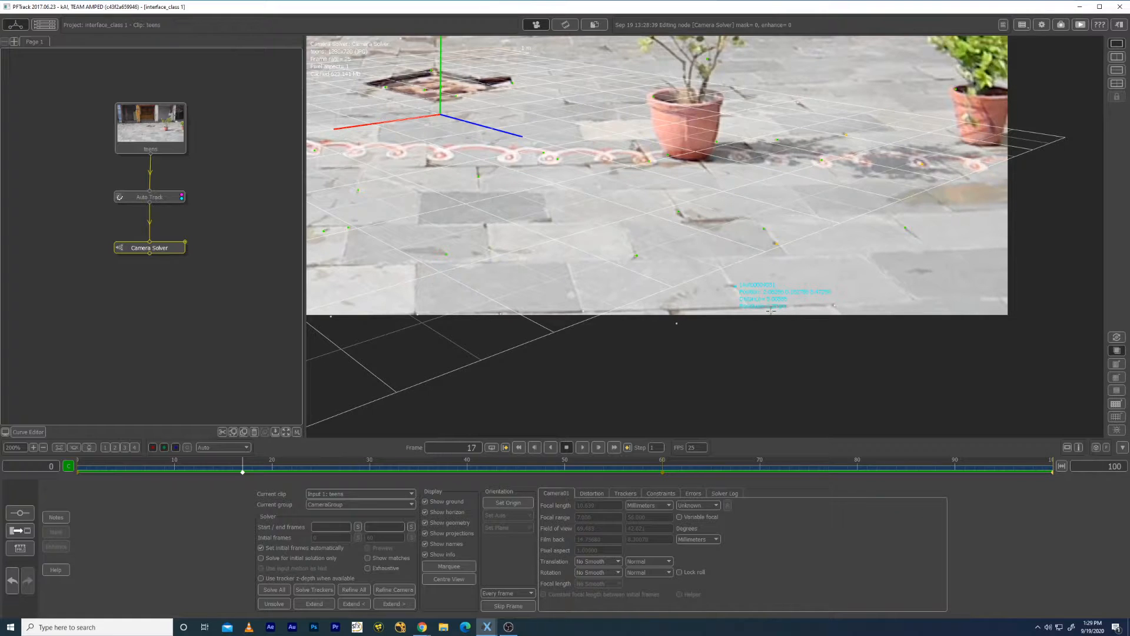
middle_click_drag(404, 214, 611, 277)
middle_click_drag(489, 265, 575, 298)
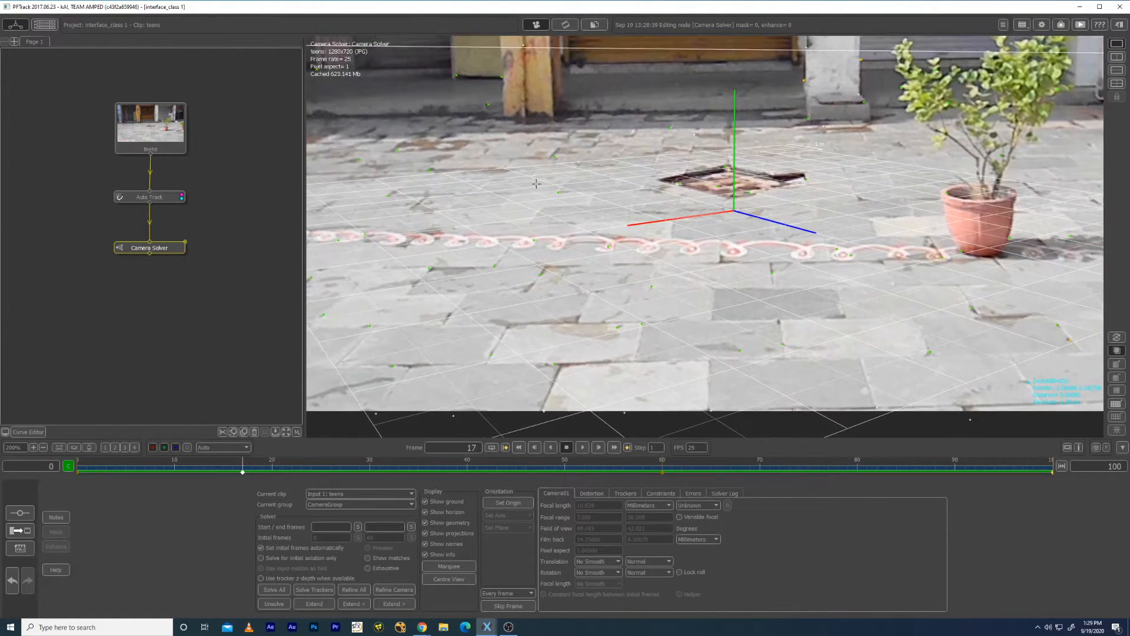
scroll(537, 186, "down", 3)
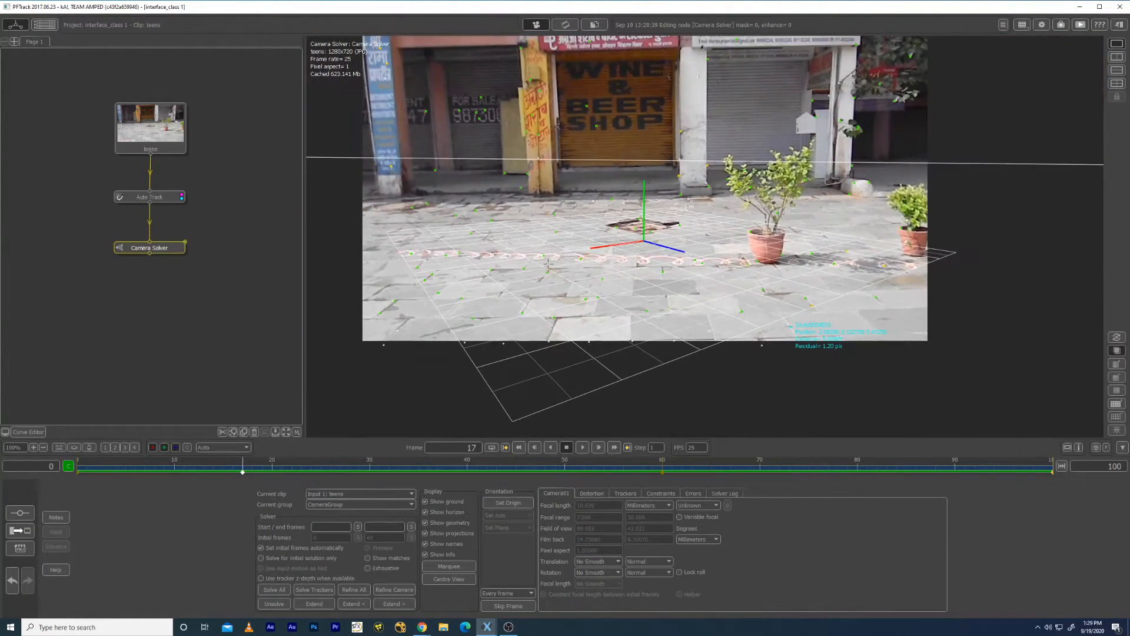
middle_click_drag(548, 265, 554, 305)
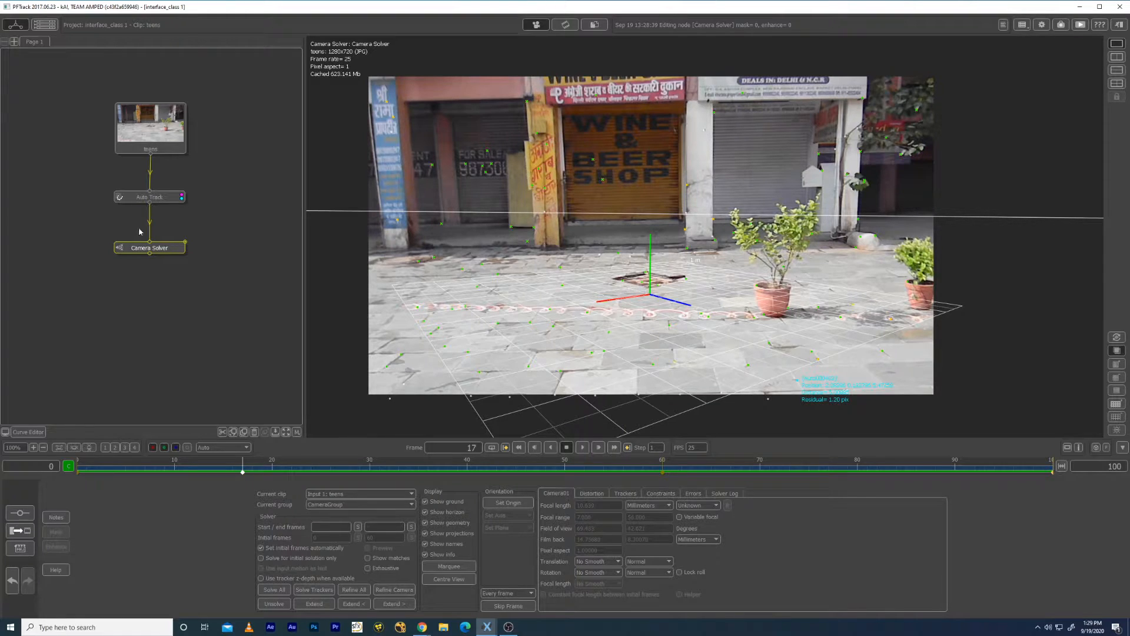
Step: Display the Camera Solver's error graph, fit the curves to the view, and examine the tracker error curves up close
double_click(165, 250)
left_click(693, 493)
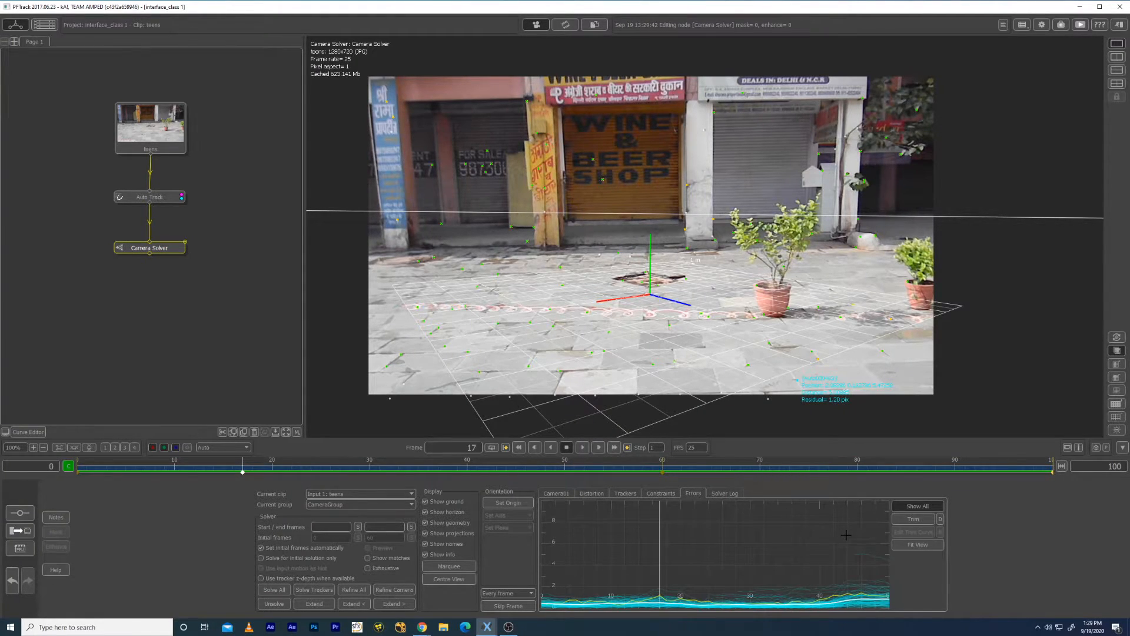
left_click(911, 545)
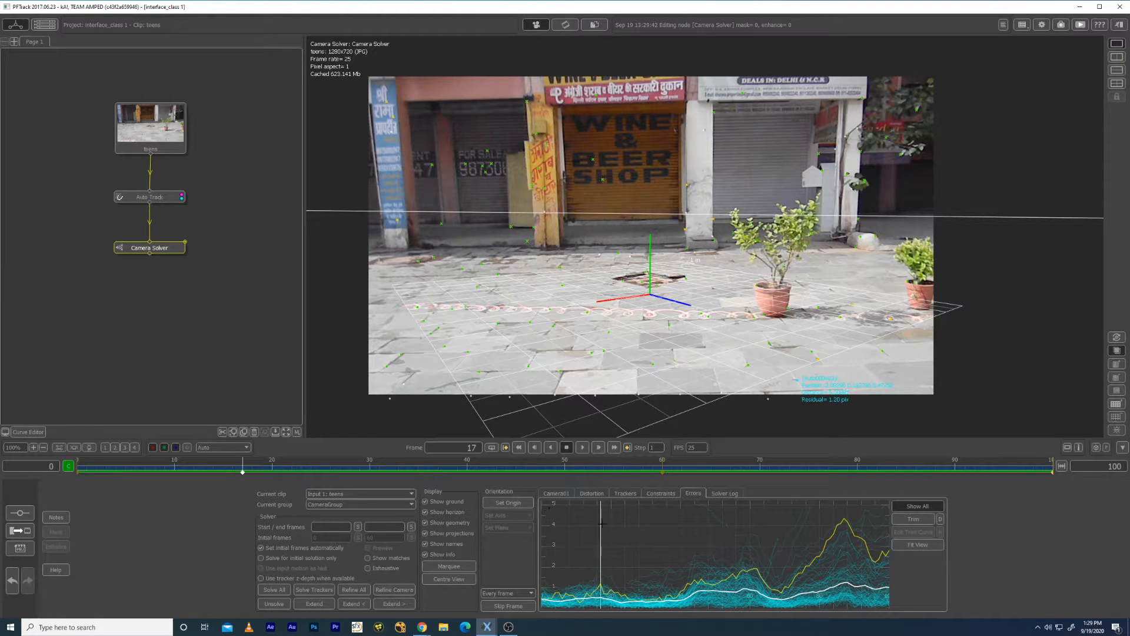
mouse_move(804, 516)
scroll(657, 557, "up", 3)
scroll(657, 557, "up", 1)
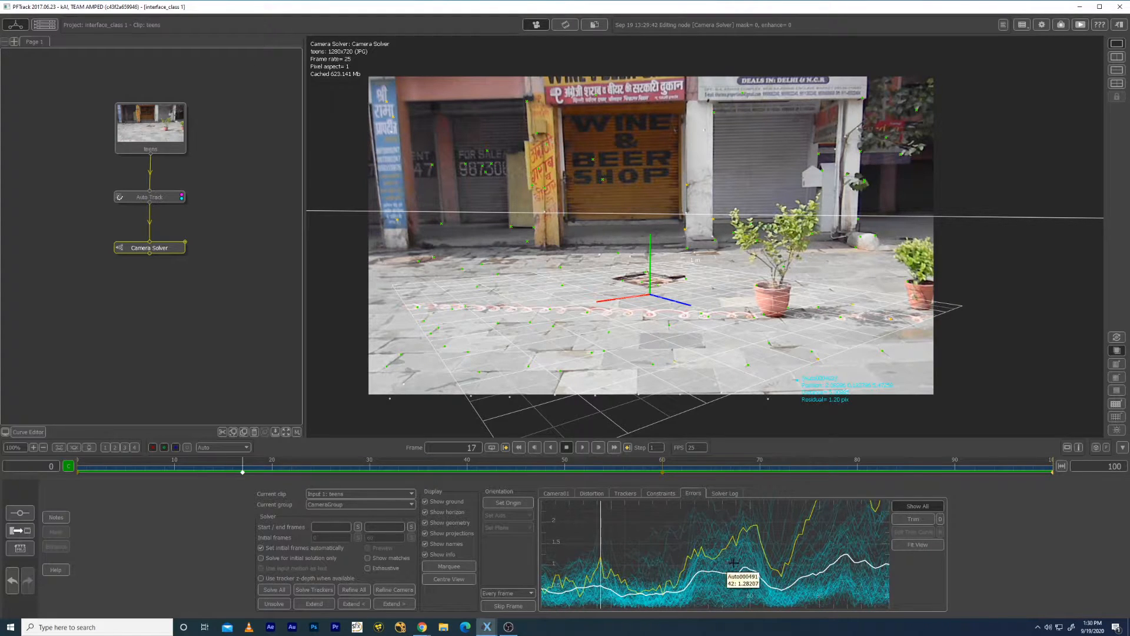
Step: Enable error trimming, lower the trim threshold to about 1, and refine the whole camera and tracker solution
left_click(912, 520)
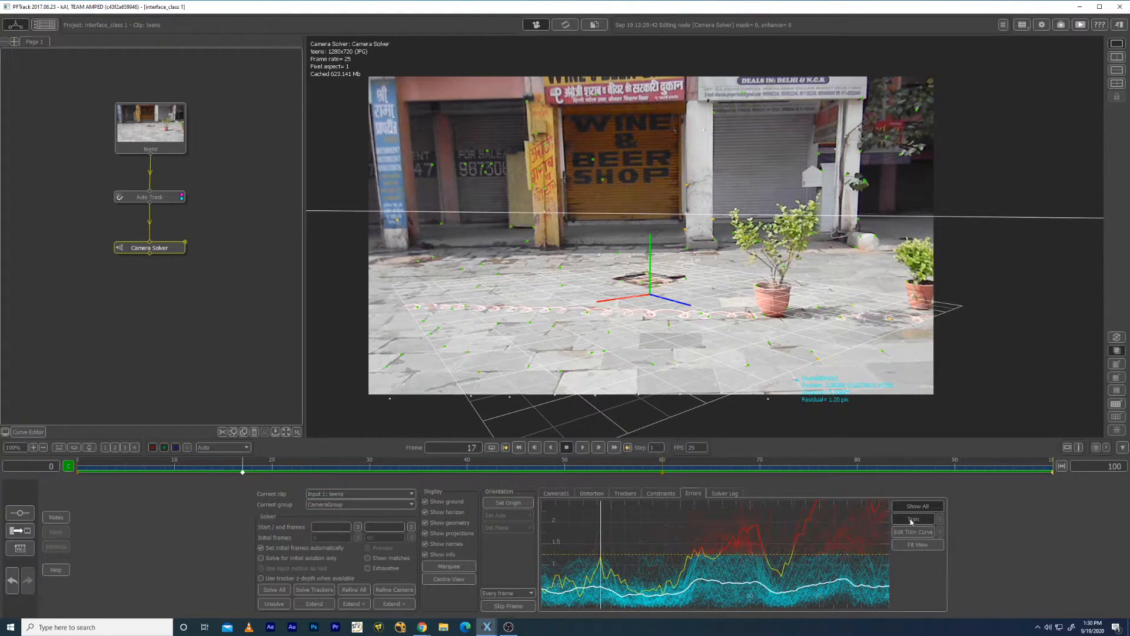
left_click_drag(600, 554, 601, 564)
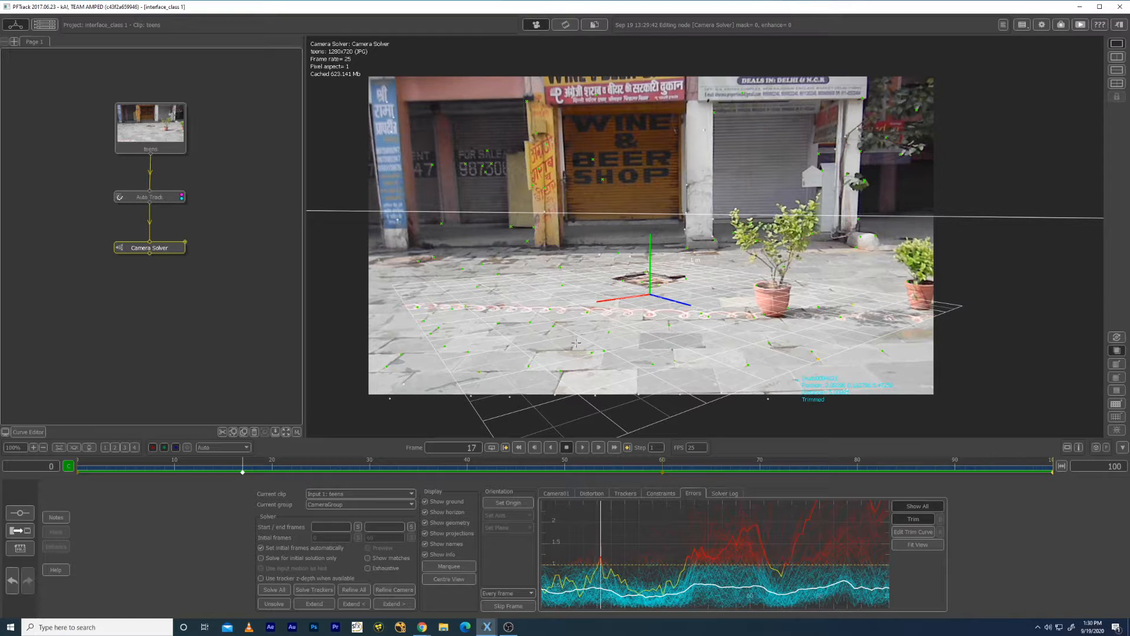
left_click(355, 590)
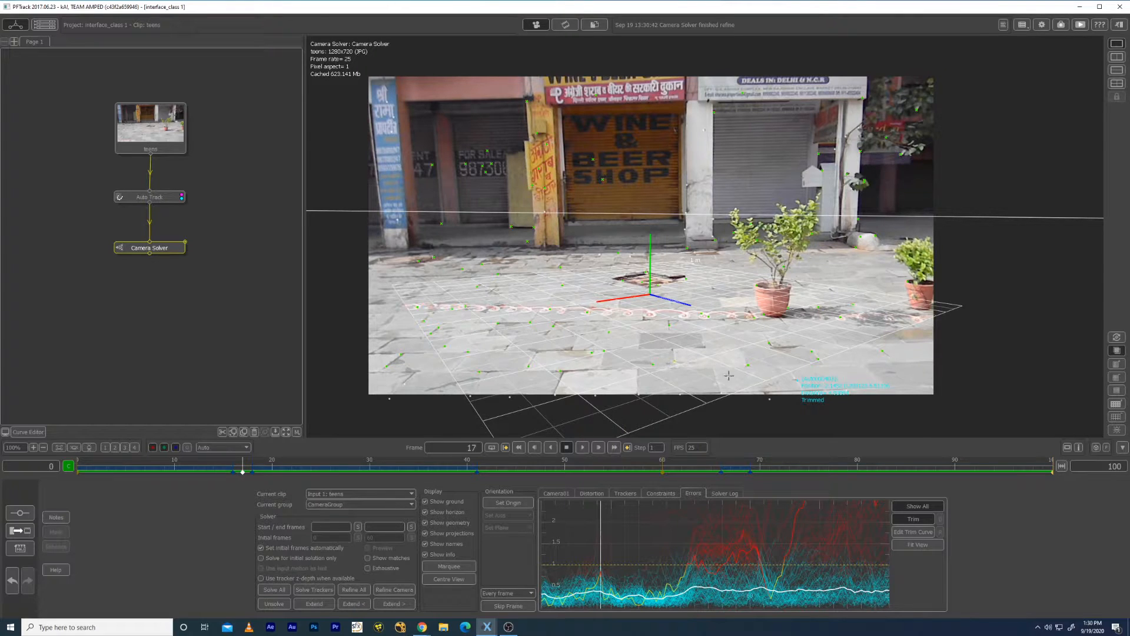
Step: Inspect the error curves of individual trackers on the foreground paving below the potted plant
scroll(727, 378, "up", 6)
middle_click_drag(758, 344, 613, 340)
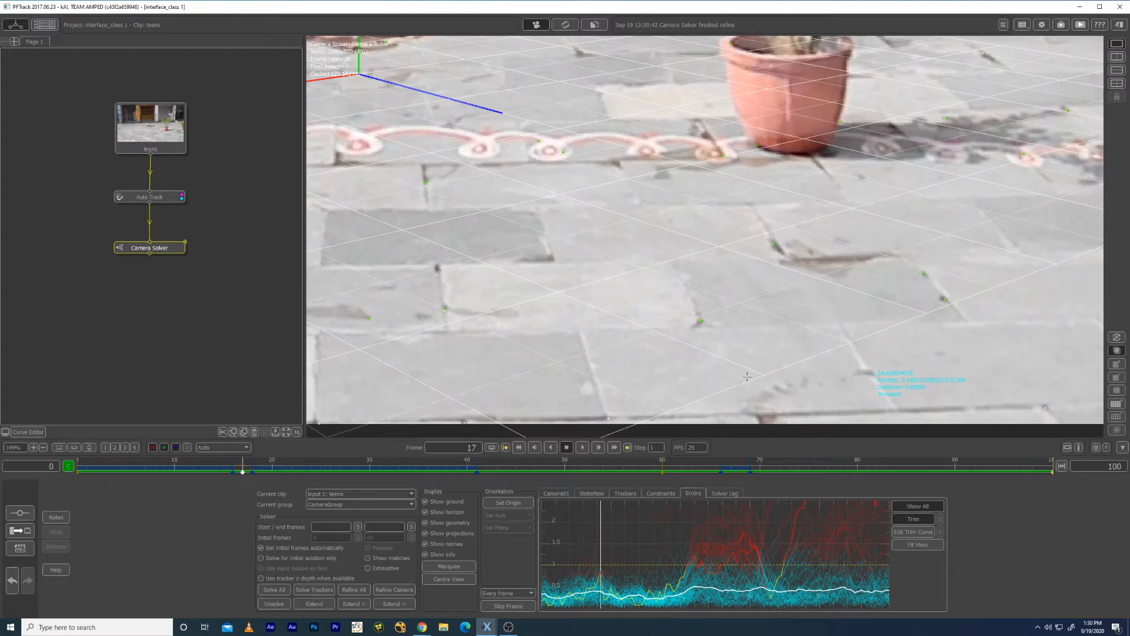
left_click(924, 274)
left_click(944, 299)
left_click(775, 242)
middle_click_drag(522, 148, 605, 261)
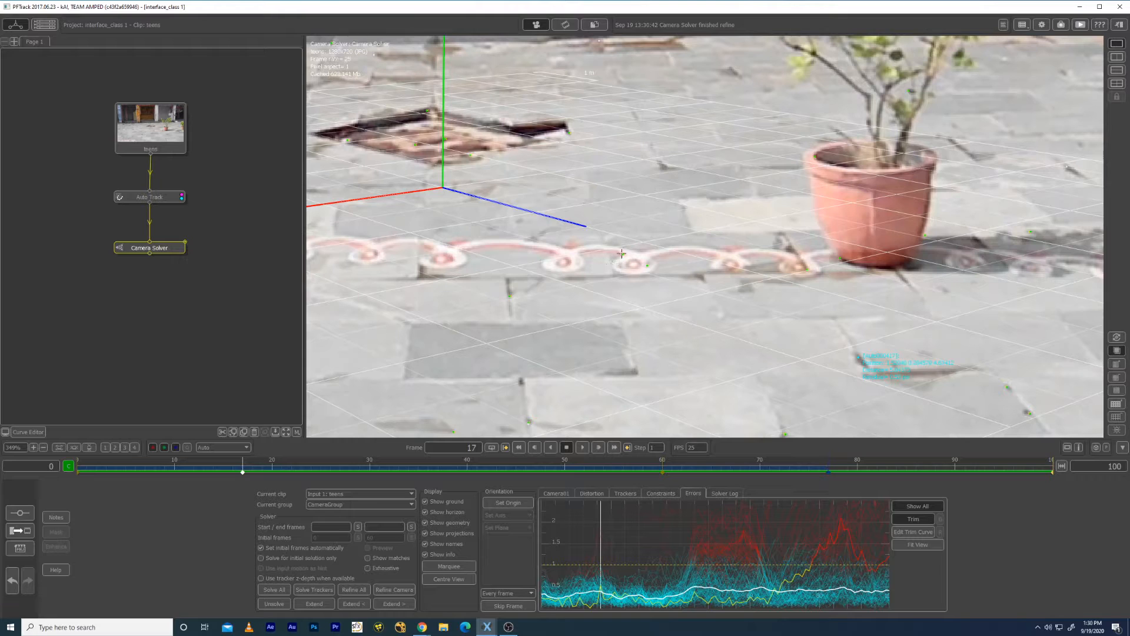
Step: Inspect individual trackers on the painted border, drain opening, pillar base and paving before the shop, and clear the selection
left_click(622, 253)
middle_click_drag(602, 177, 642, 295)
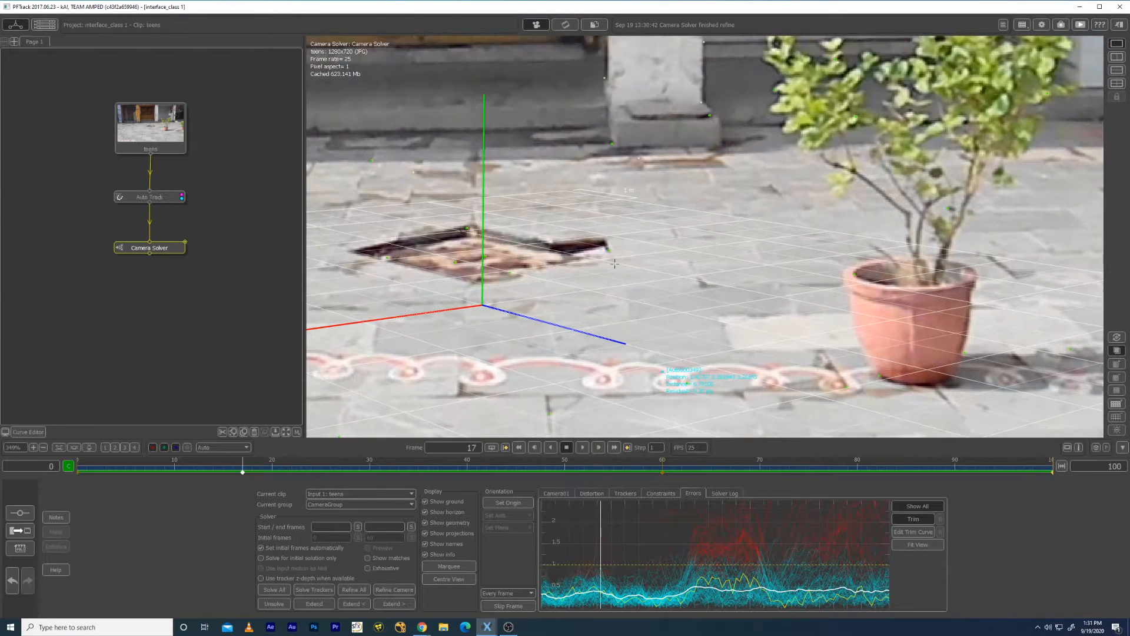
left_click(609, 248)
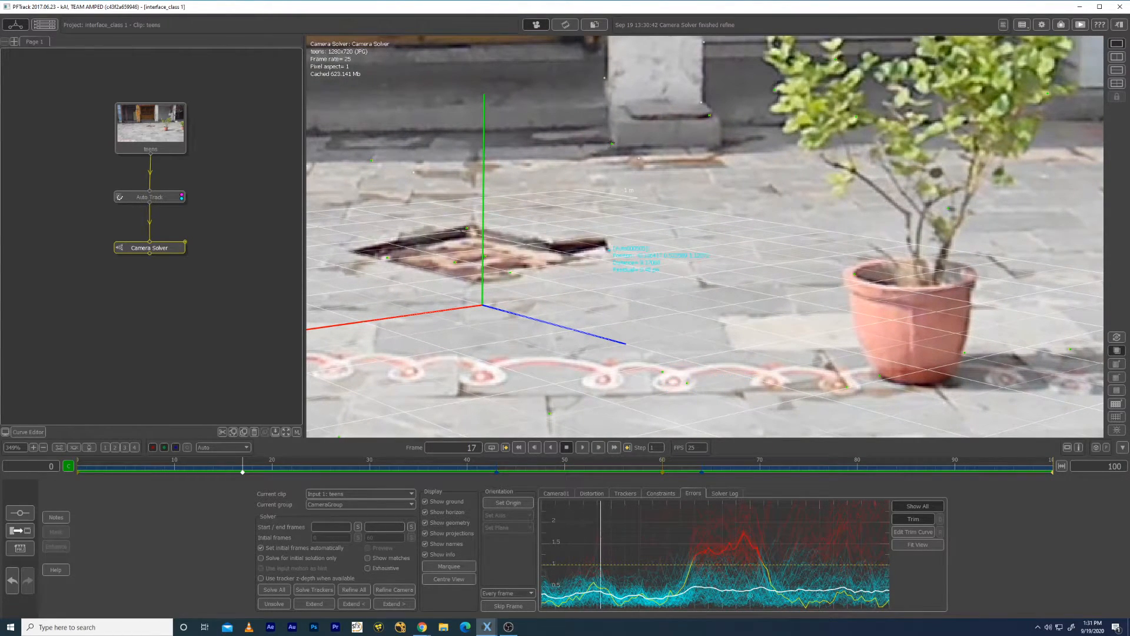
left_click(612, 143)
middle_click_drag(428, 259, 617, 242)
middle_click_drag(557, 213, 714, 312)
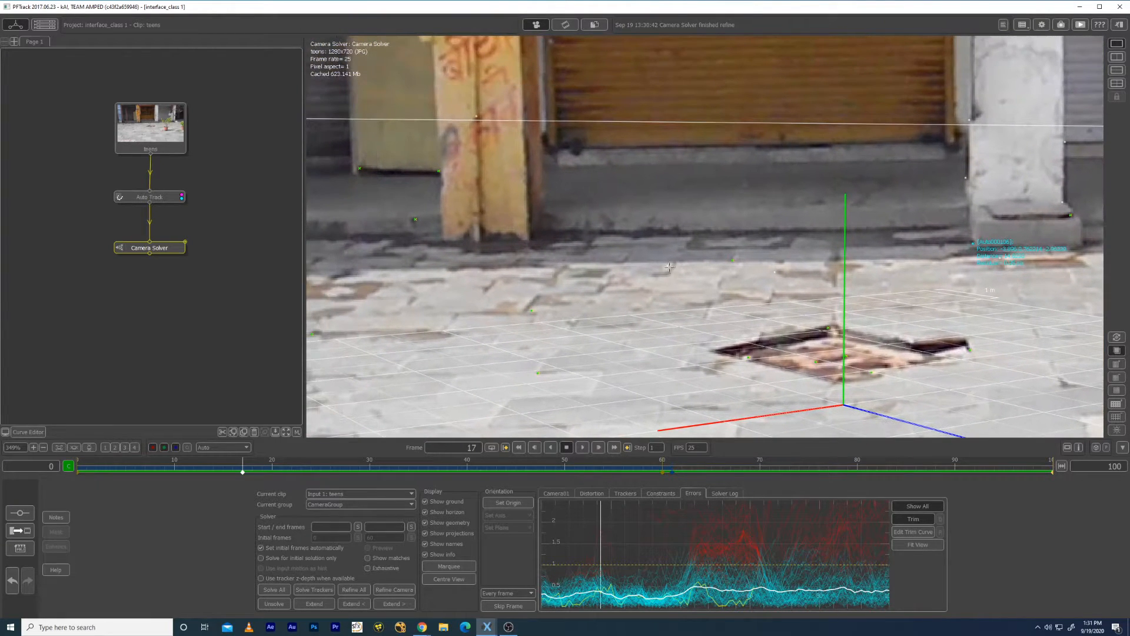
left_click(668, 265)
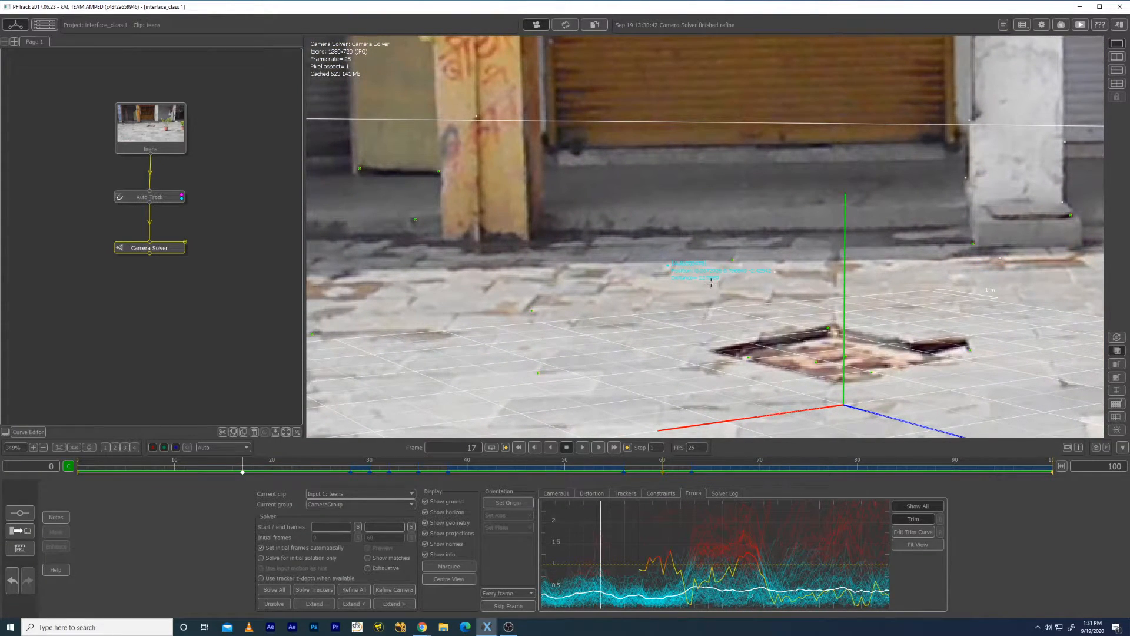
left_click(632, 272)
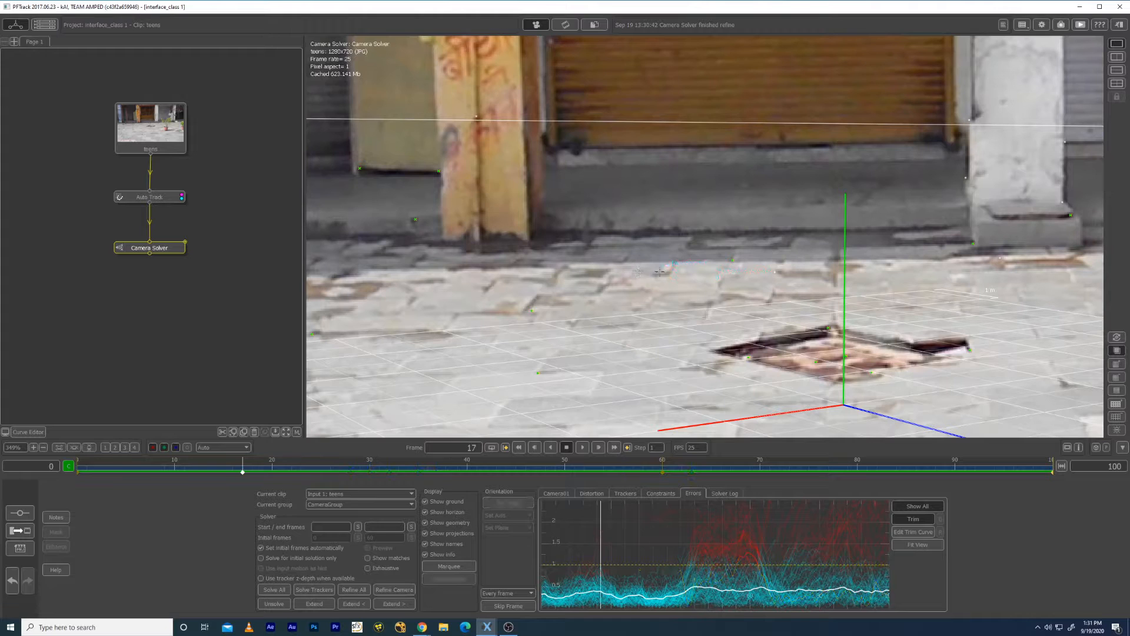
Step: Enable marquee selection, inspect groups of trackers near the drain, wine shop shutter and tree, and clear the selection
scroll(657, 291, "down", 3)
scroll(657, 290, "down", 4)
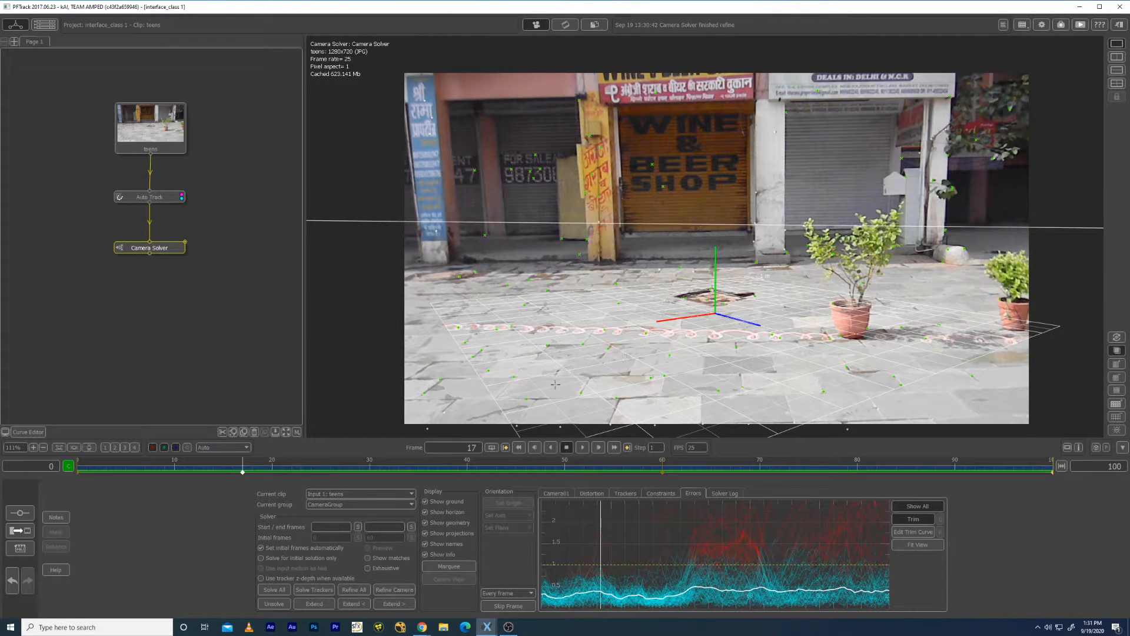
left_click(452, 568)
left_click_drag(646, 268, 665, 280)
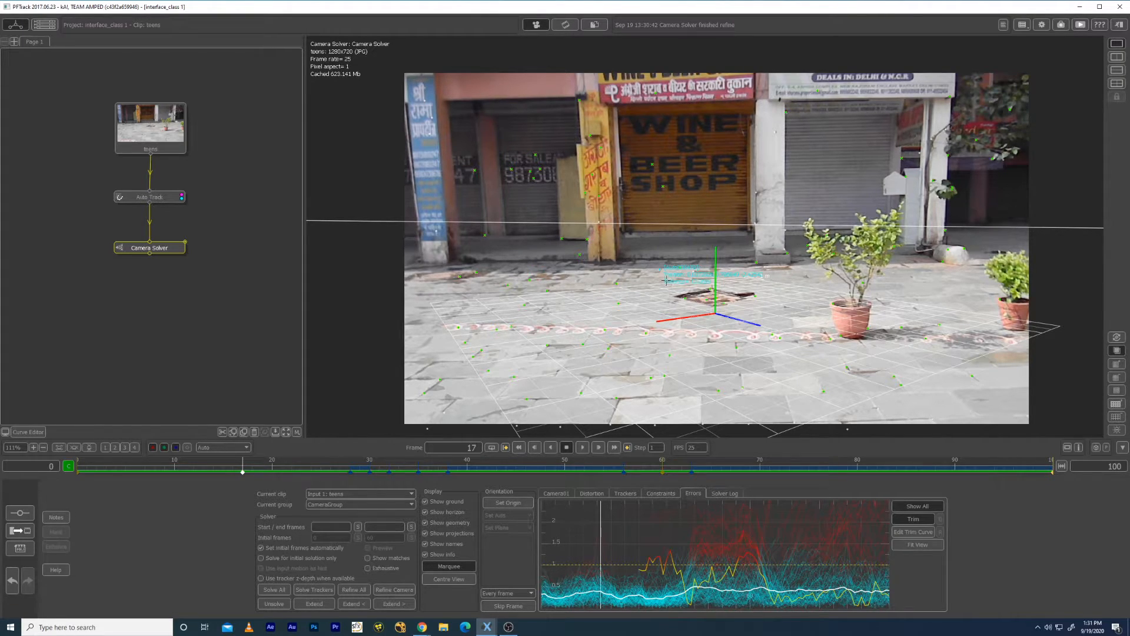
left_click(651, 258)
left_click_drag(638, 202, 703, 151)
left_click_drag(871, 141, 928, 201)
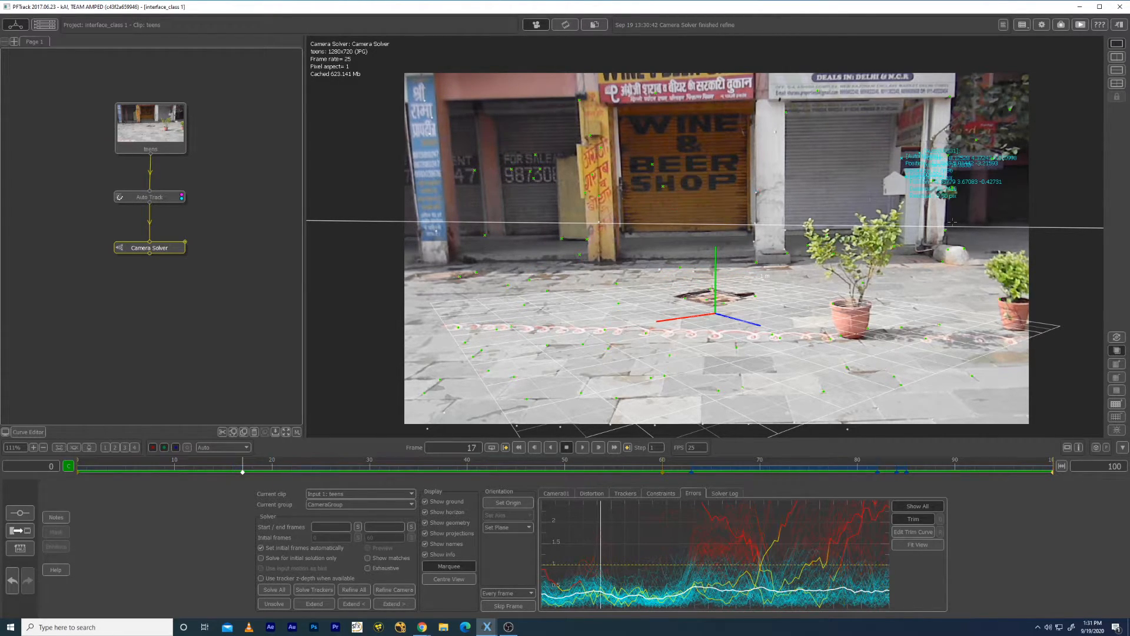
left_click(623, 301)
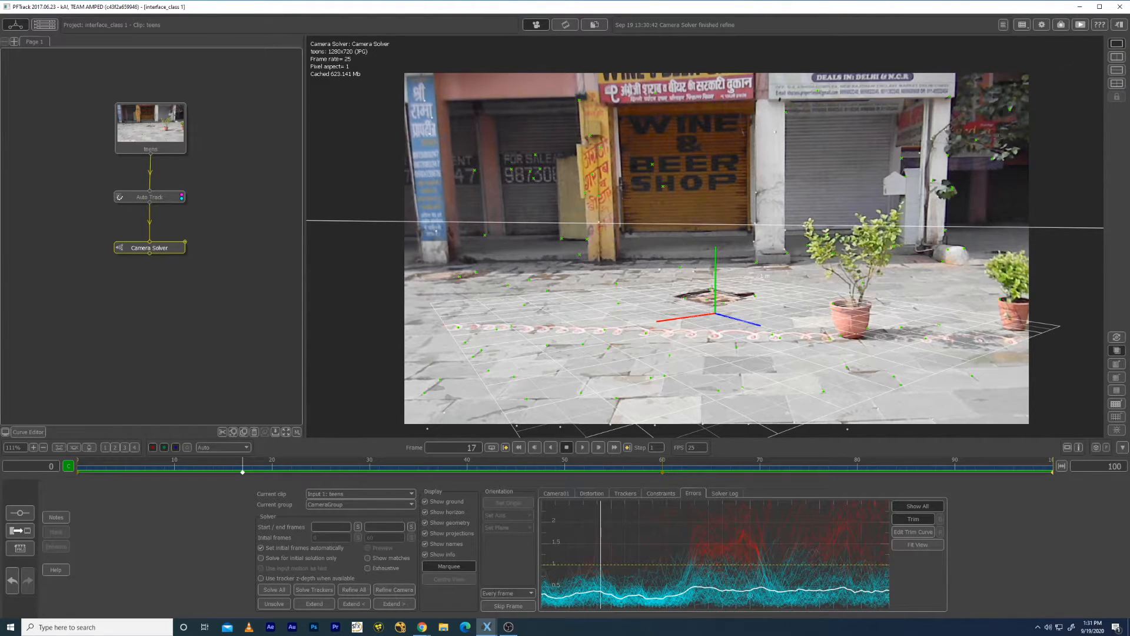
Step: Split the viewer into camera and 3D views and examine the solved camera and tracker cloud around the ground grid
left_click(1119, 60)
left_click_drag(946, 178, 975, 262)
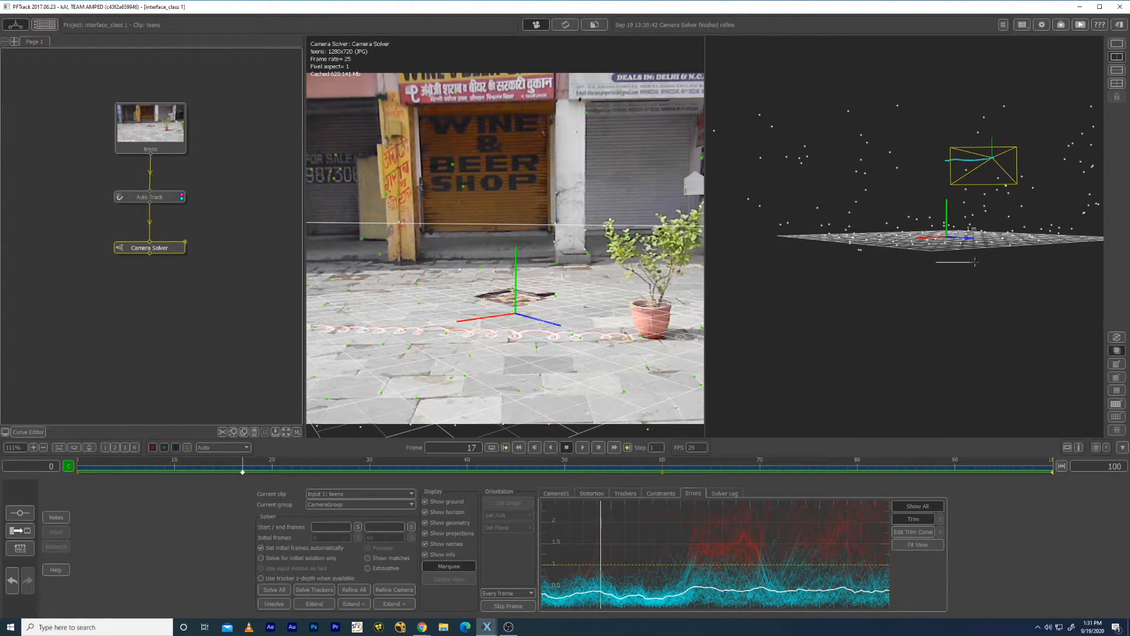
middle_click_drag(906, 299, 885, 304)
scroll(874, 303, "up", 3)
scroll(874, 303, "down", 4)
middle_click_drag(843, 317, 727, 301)
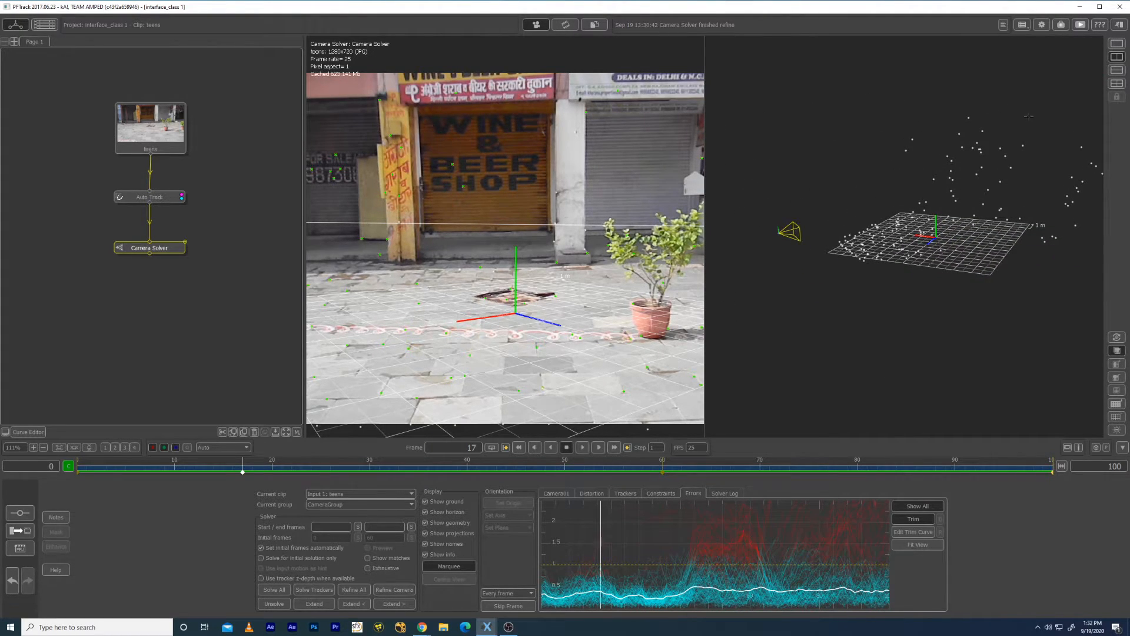
Step: Marquee-select the trackers along the ground plane in the side-on 3D view and compare them with the footage
middle_click_drag(911, 356, 862, 257)
left_click_drag(835, 212, 955, 246)
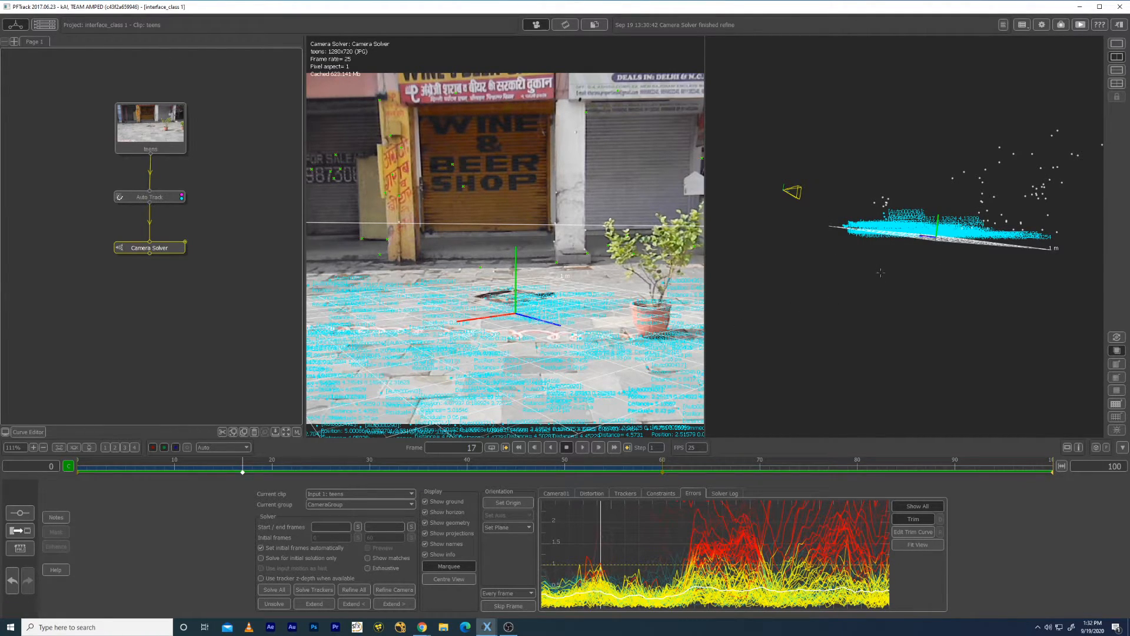
middle_click_drag(817, 321, 832, 303)
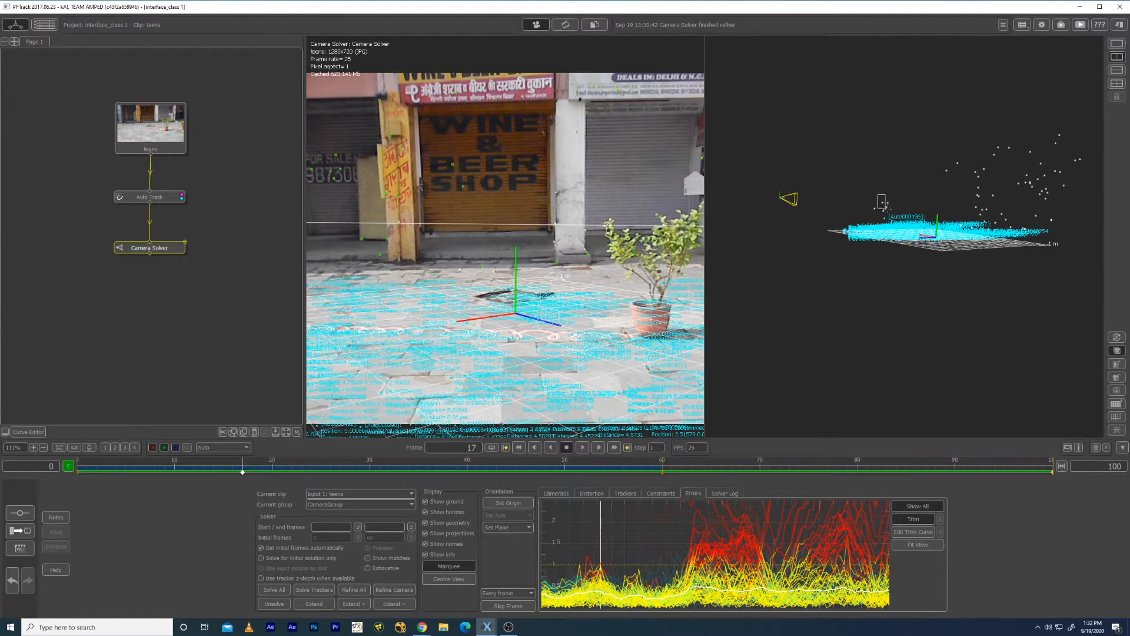
Step: Select a tracker on the potted plant's foliage and examine its height above the ground grid in the 3D view
left_click(882, 202)
mouse_move(910, 263)
middle_mouse_down()
mouse_move(862, 278)
mouse_move(888, 266)
middle_mouse_up()
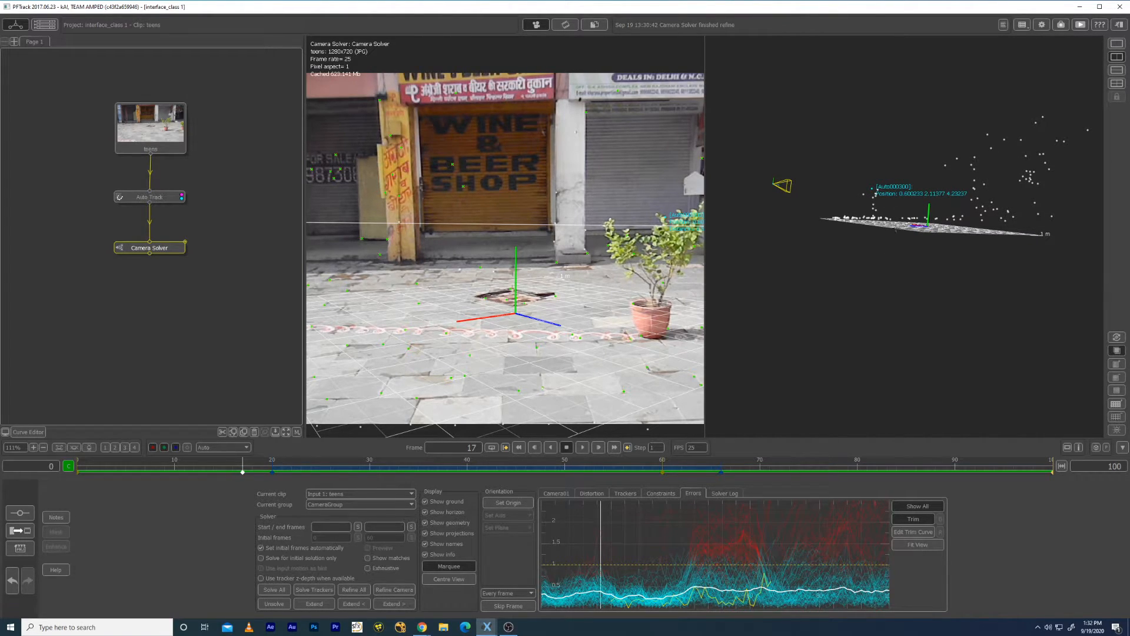
scroll(893, 247, "up", 8)
middle_click_drag(901, 270, 938, 334)
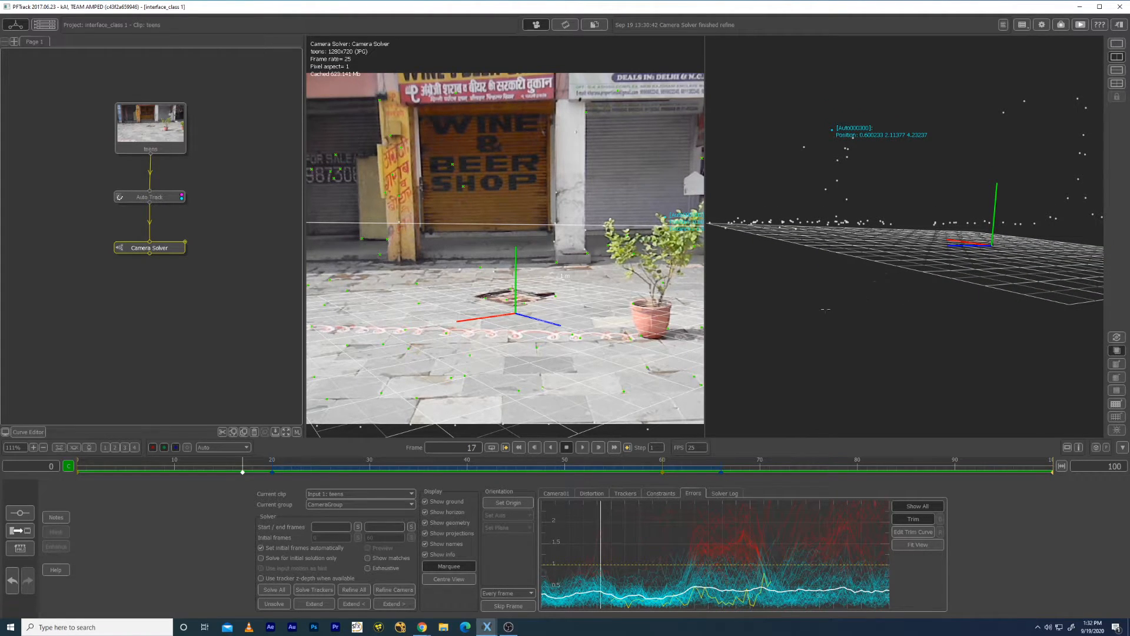
middle_click_drag(824, 304, 945, 284)
scroll(918, 344, "down", 5)
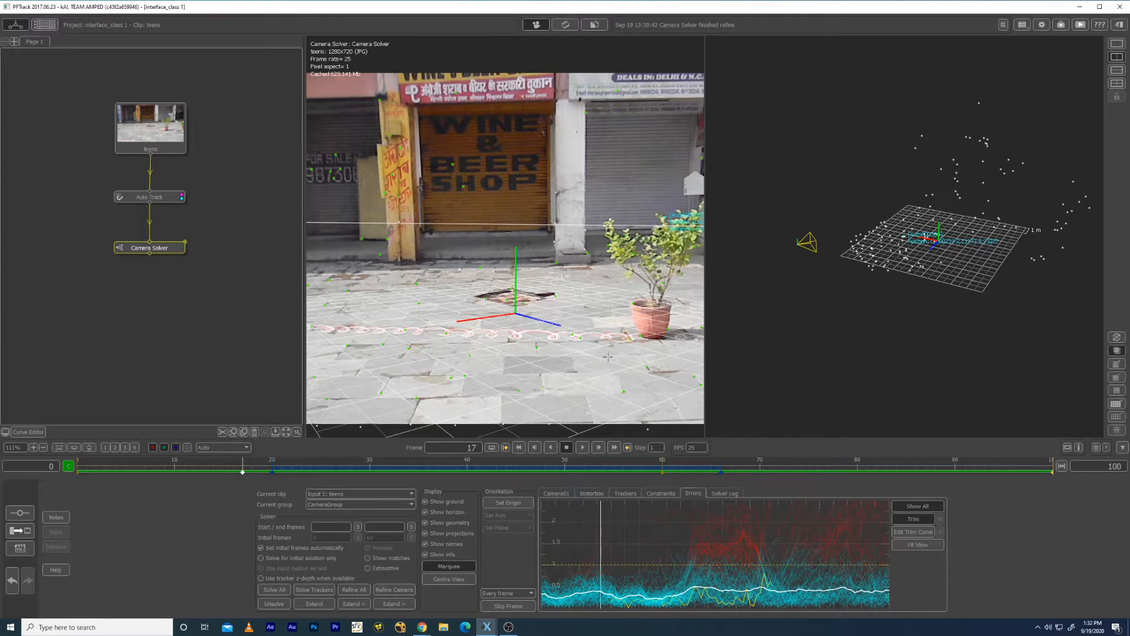
Step: Compare the 3D positions of trackers on the wine shop shutter, the paving below the pot and the foreground paving
middle_click_drag(735, 358, 795, 303)
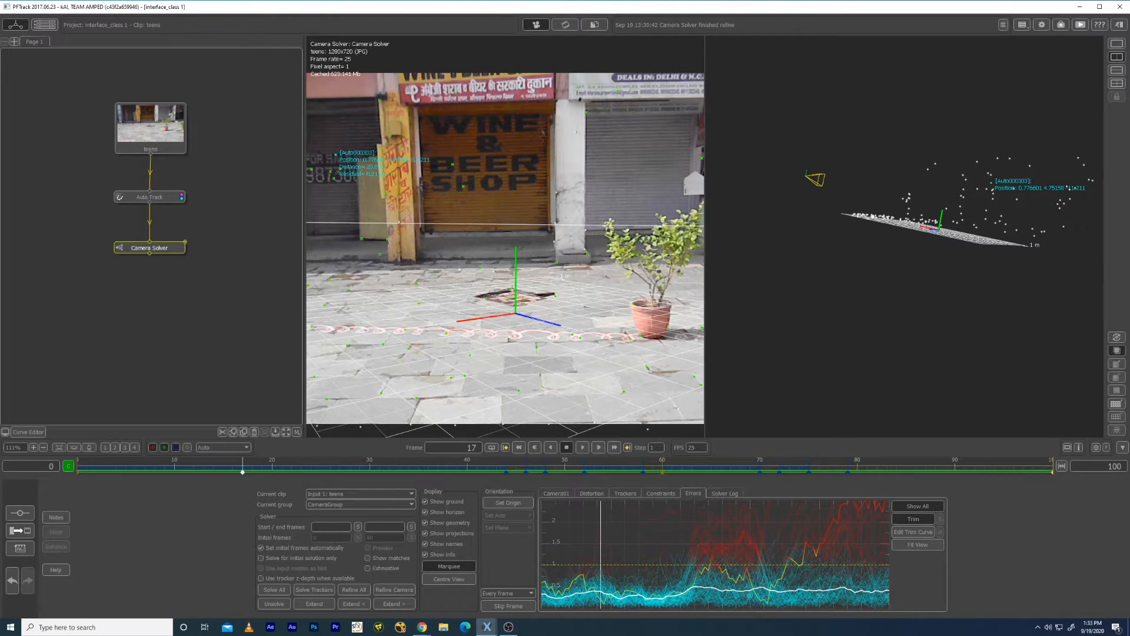
left_click_drag(441, 152, 480, 201)
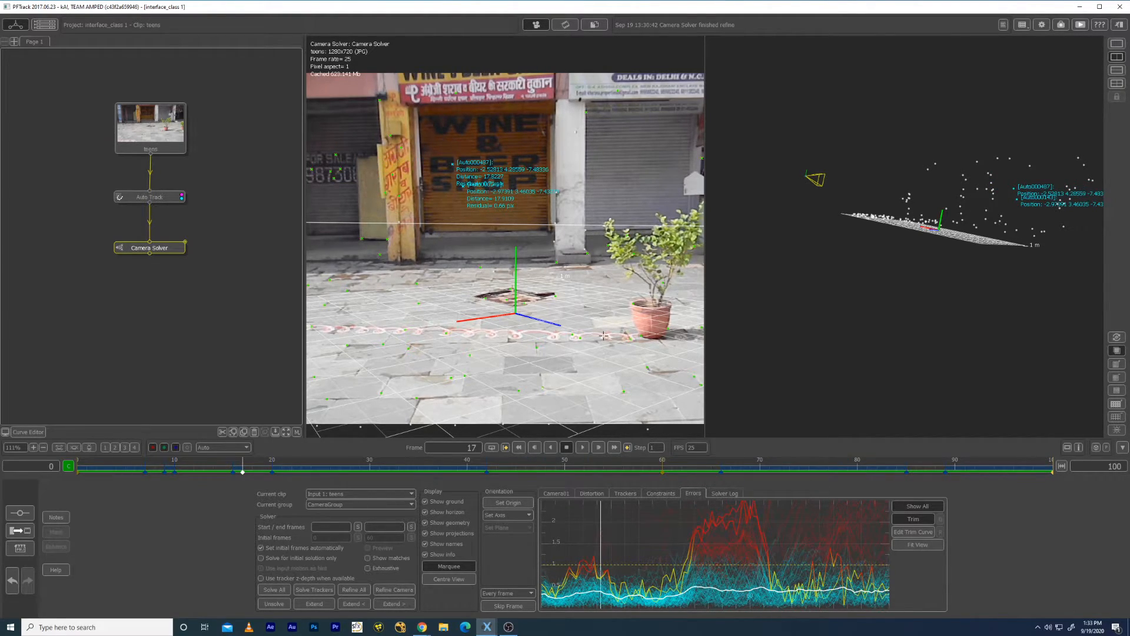
left_click_drag(625, 328, 652, 351)
left_click_drag(891, 309, 803, 223)
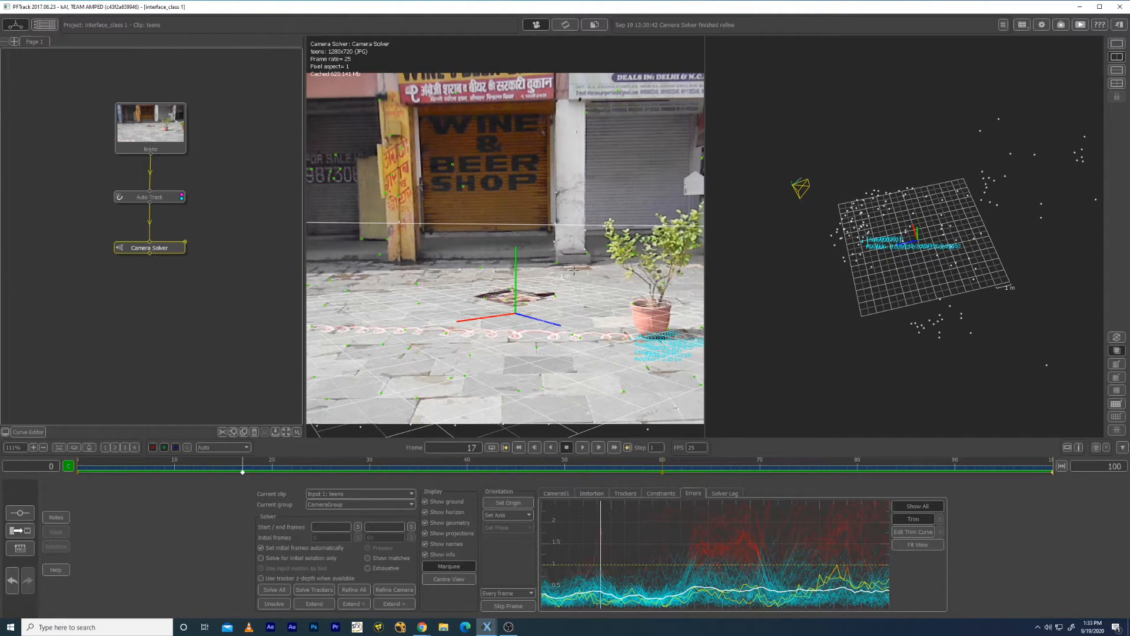
mouse_move(969, 268)
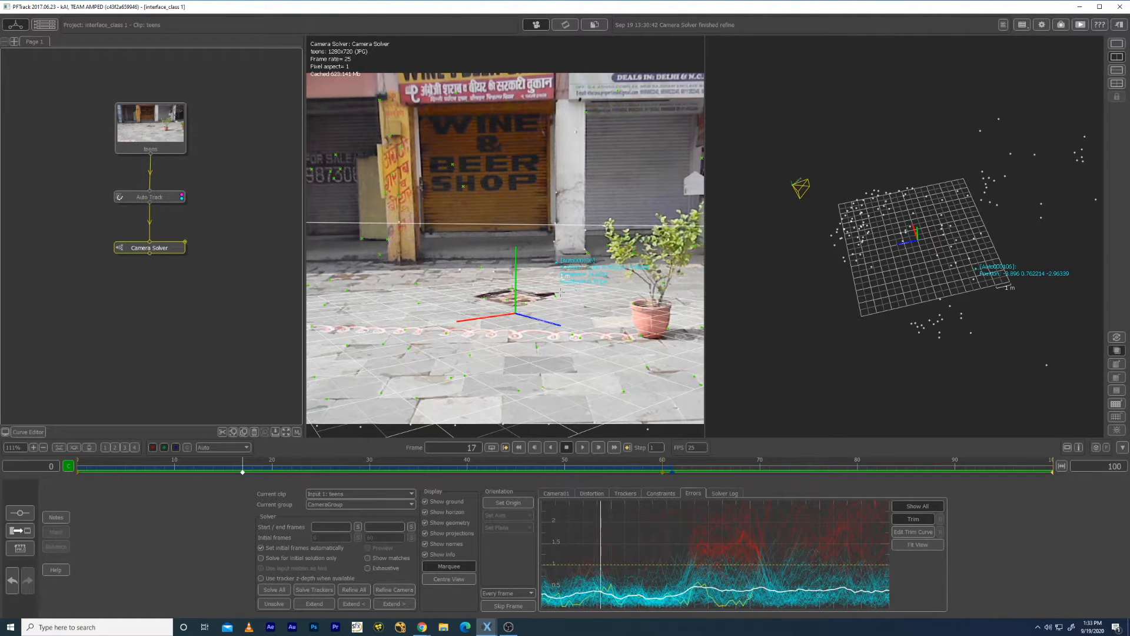
left_click(518, 390)
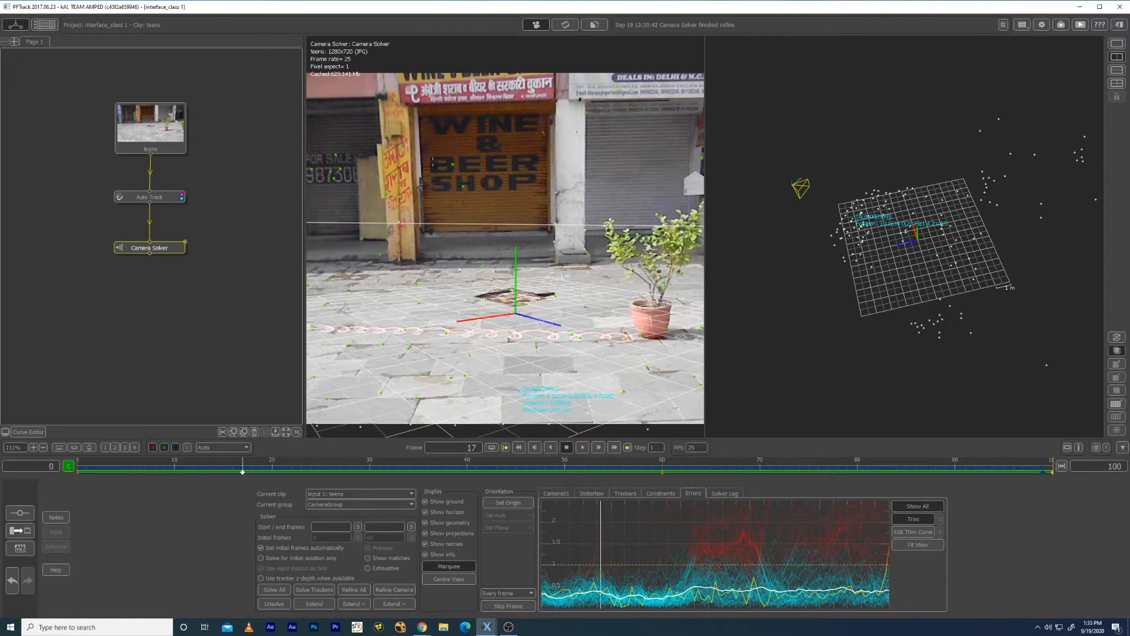
left_click(452, 163)
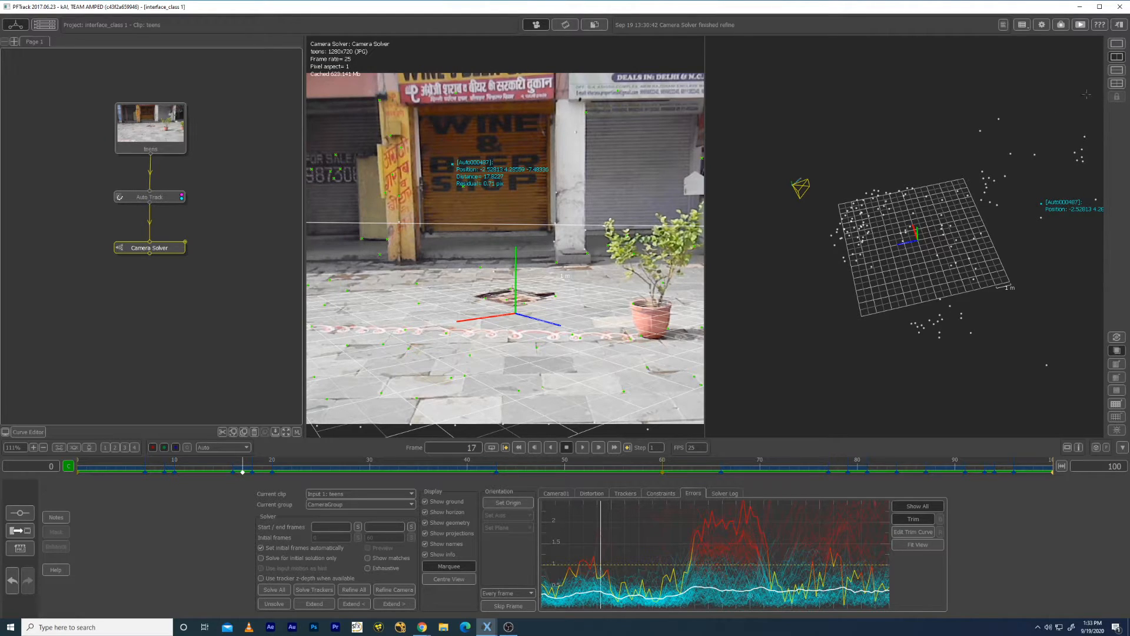
Step: Examine where the wine shop shutter tracker lies relative to the camera and ground grid from several 3D viewpoints
scroll(907, 226, "down", 10)
scroll(906, 227, "up", 13)
scroll(906, 226, "down", 3)
scroll(906, 230, "down", 5)
scroll(906, 230, "up", 7)
scroll(907, 230, "down", 1)
scroll(906, 229, "up", 2)
scroll(901, 233, "down", 3)
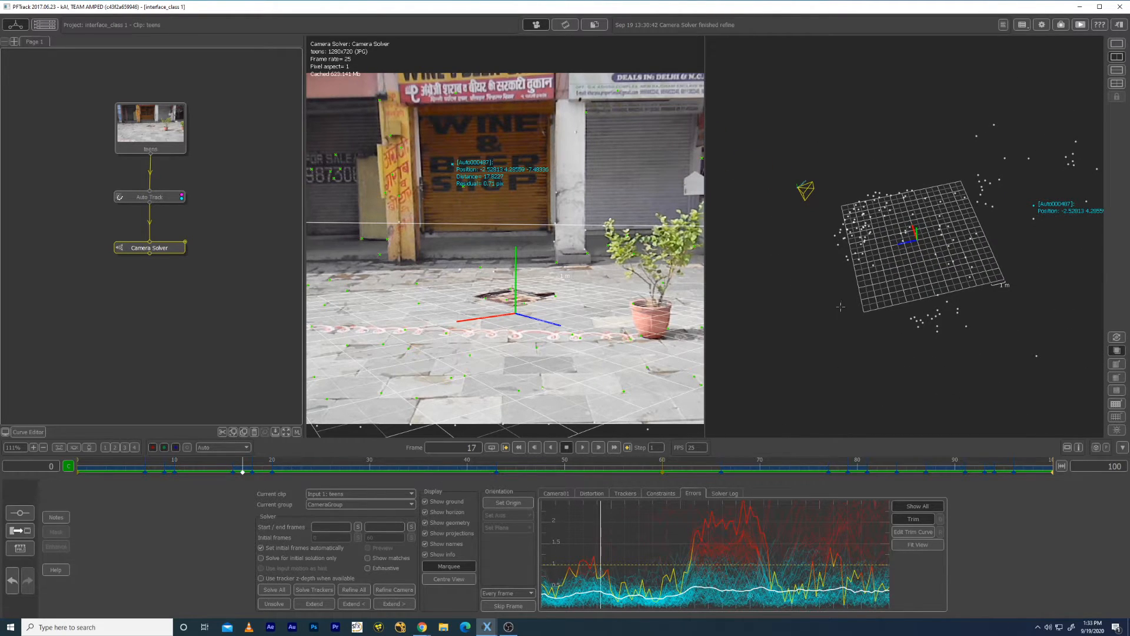
left_click_drag(795, 298, 893, 294)
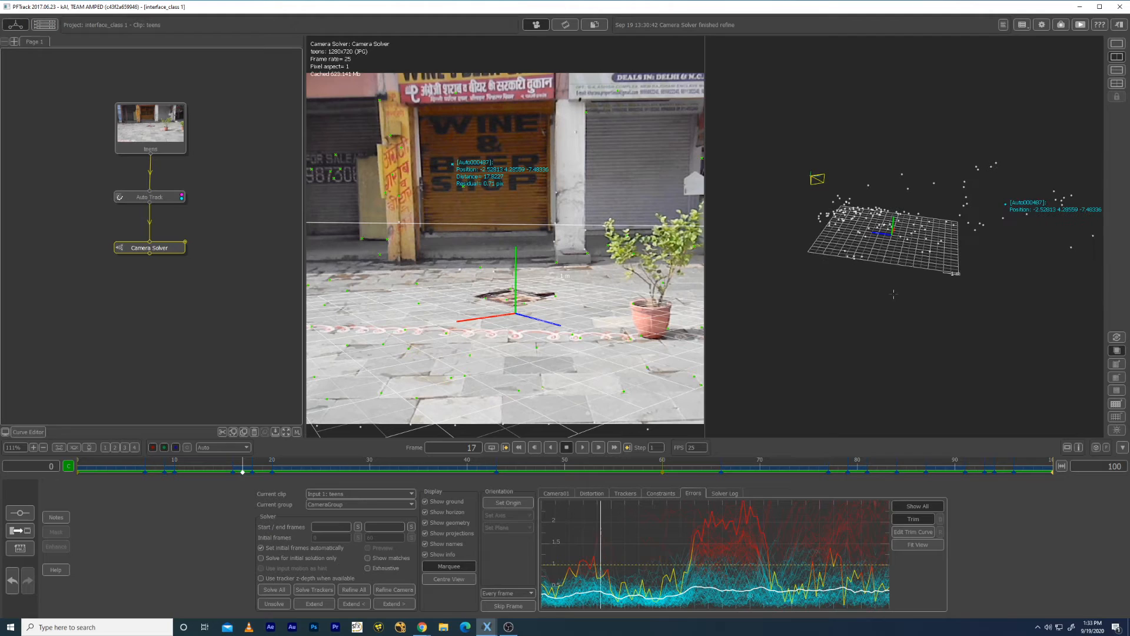
middle_click_drag(893, 293, 875, 313)
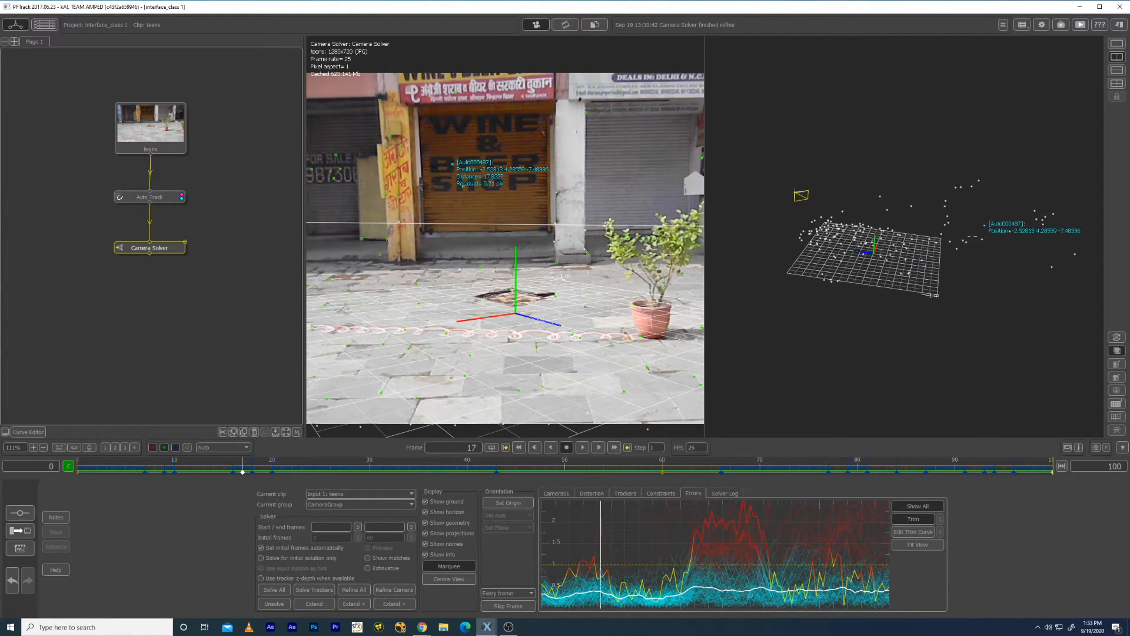
Step: Compare the full camera view with the split view and marquee-select the ground trackers side-on to check them against the grid
left_click(1117, 45)
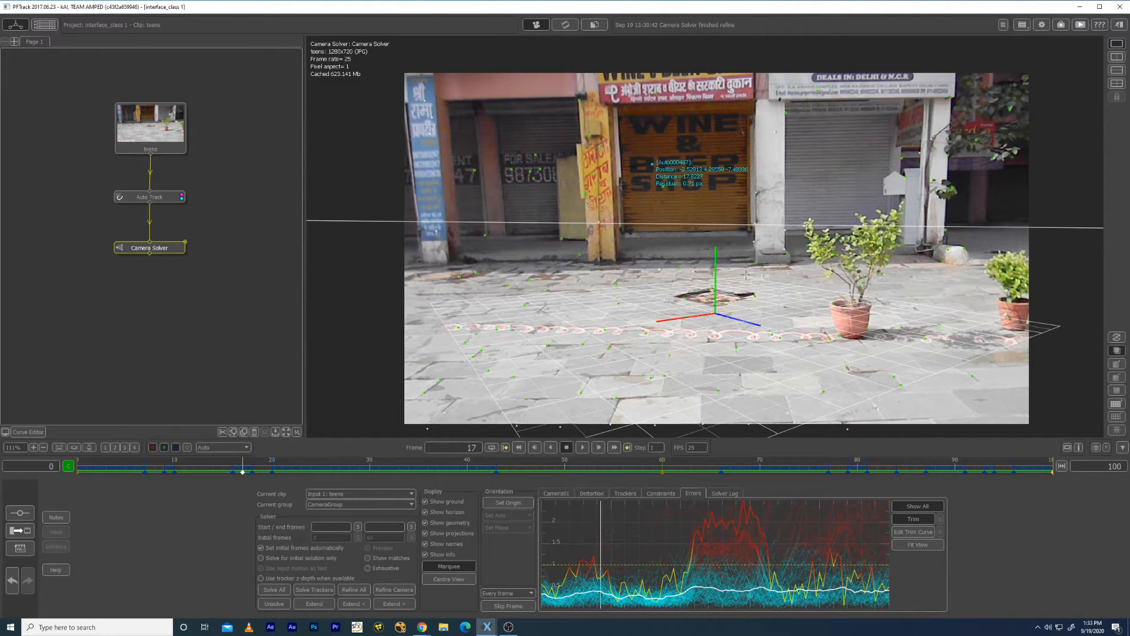
left_click(1117, 56)
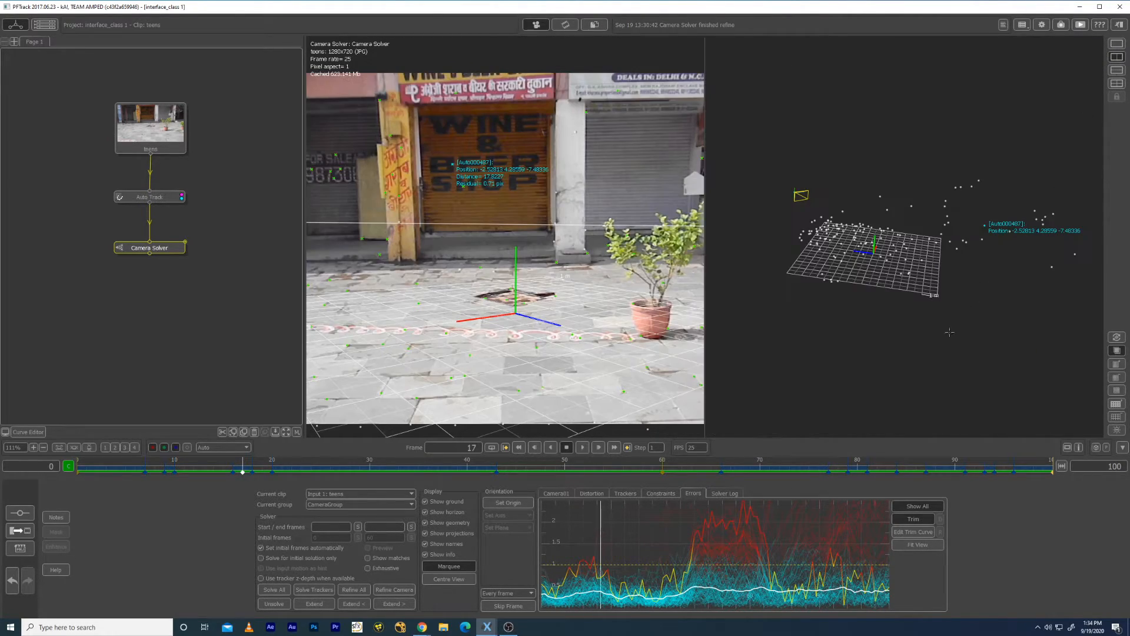
left_click_drag(910, 355, 935, 320)
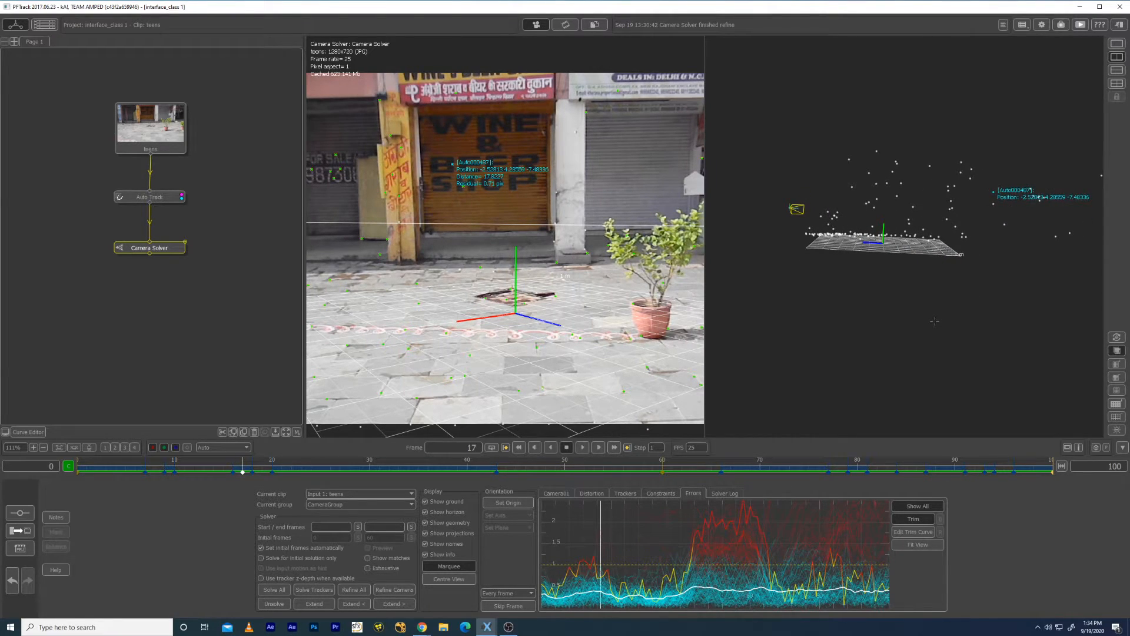
right_click_drag(917, 282, 934, 319)
middle_click_drag(934, 319, 965, 316)
left_click_drag(743, 218, 969, 237)
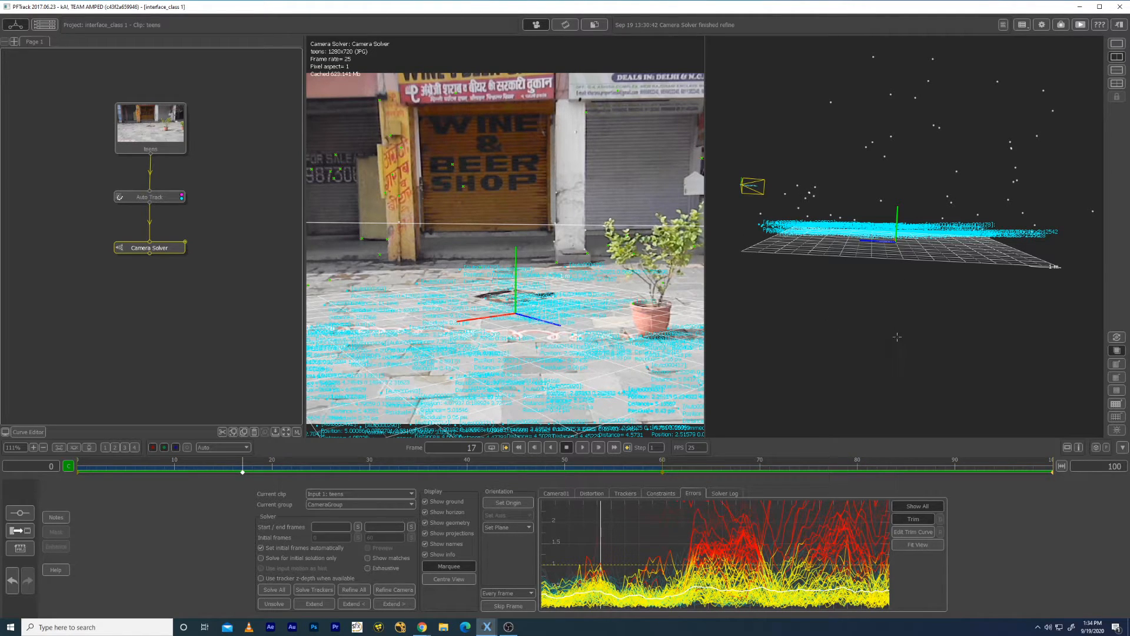
Step: Return to the single camera view and set the scene origin at the tracker on the drain opening's edge
left_click(1118, 46)
left_click(919, 264)
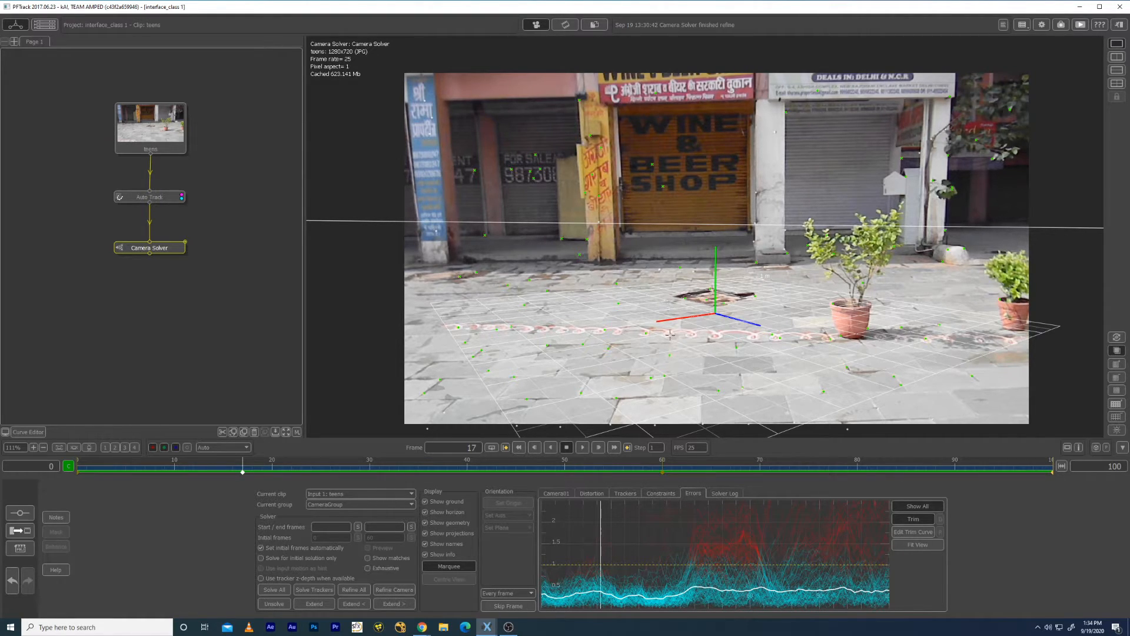
left_click(680, 303)
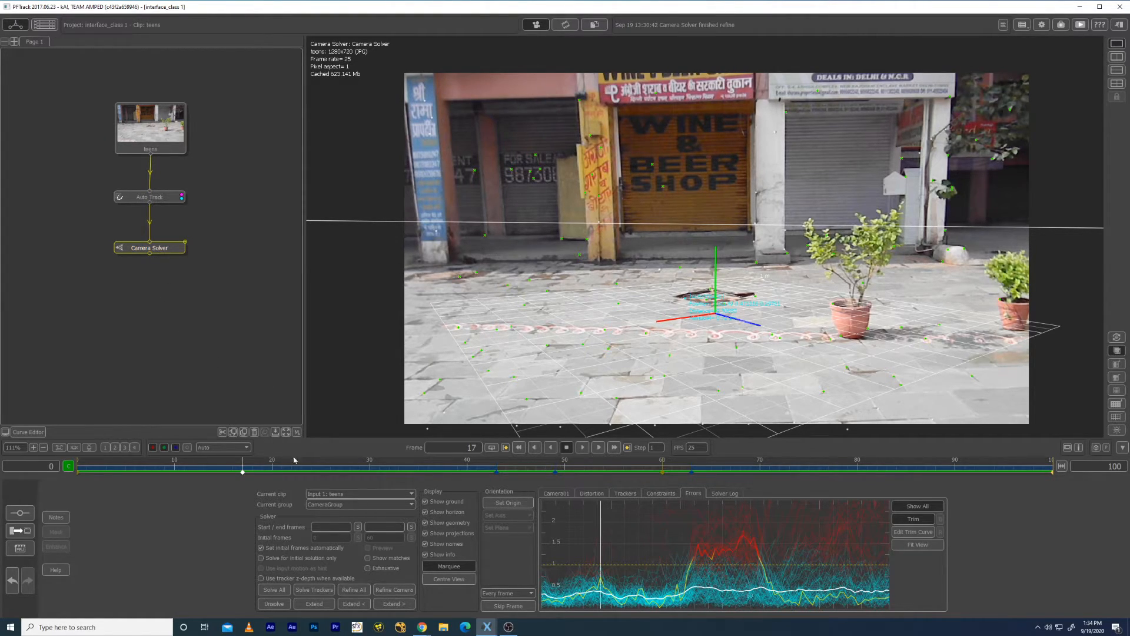
left_click(508, 504)
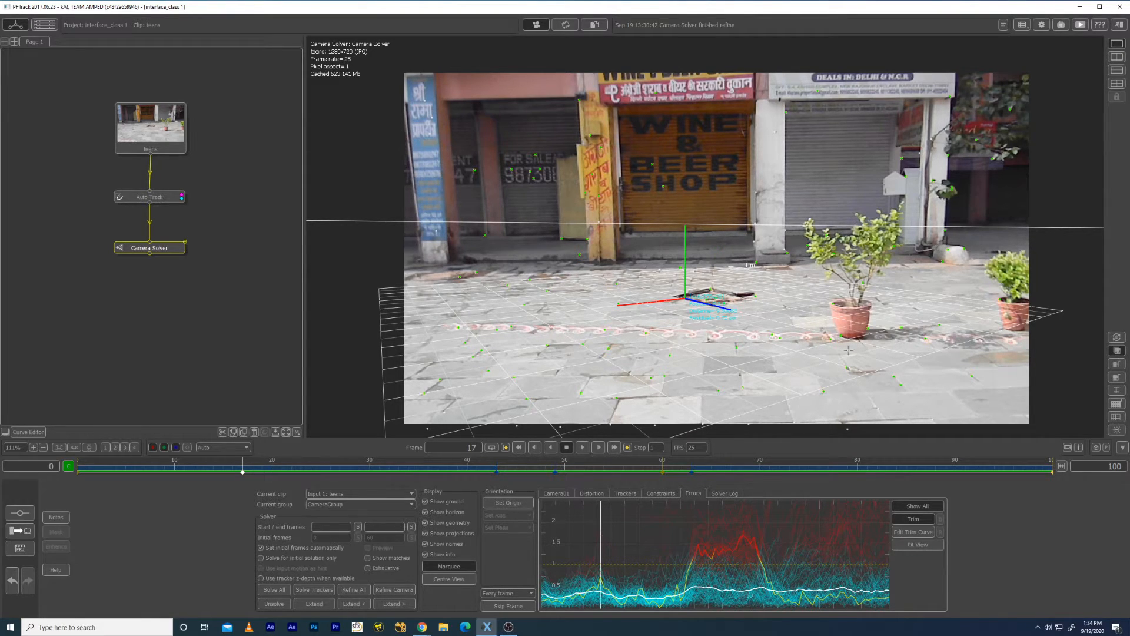
Step: Examine the ground grid's alignment with the trackers in the split 3D view, then check the camera parameters in the single view
left_click(1117, 56)
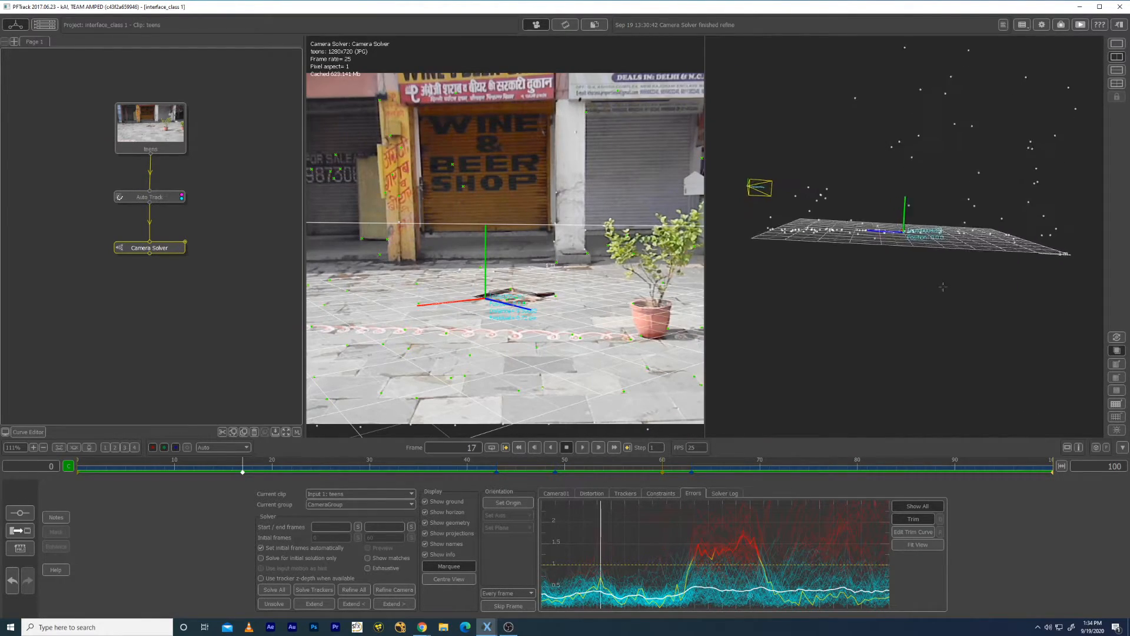
middle_click_drag(949, 241, 870, 205)
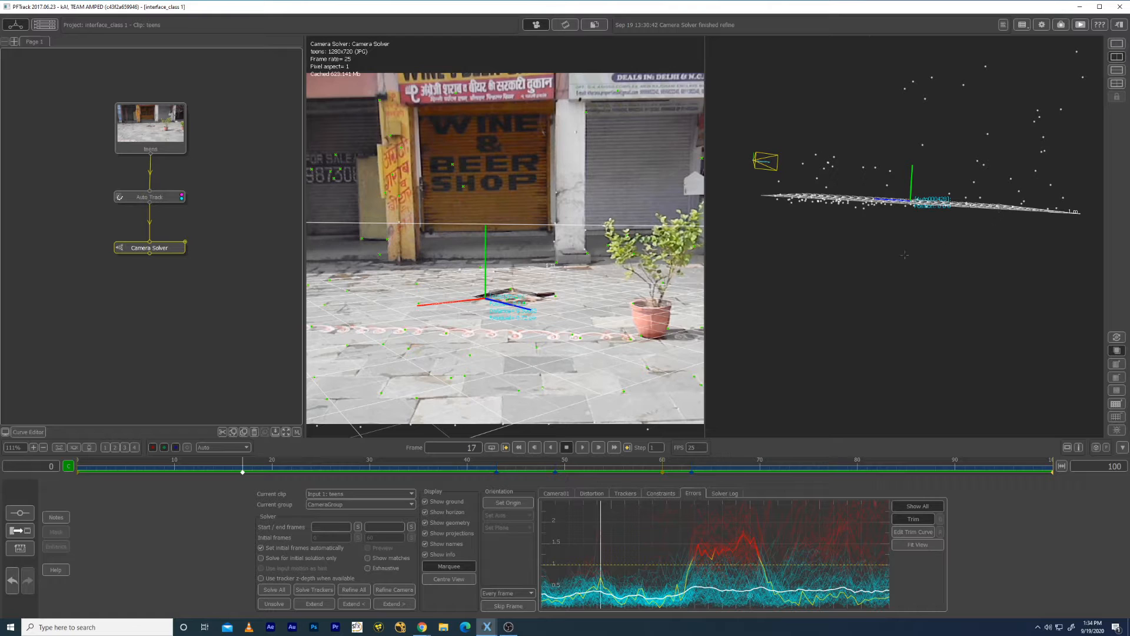
left_click_drag(873, 253, 719, 375)
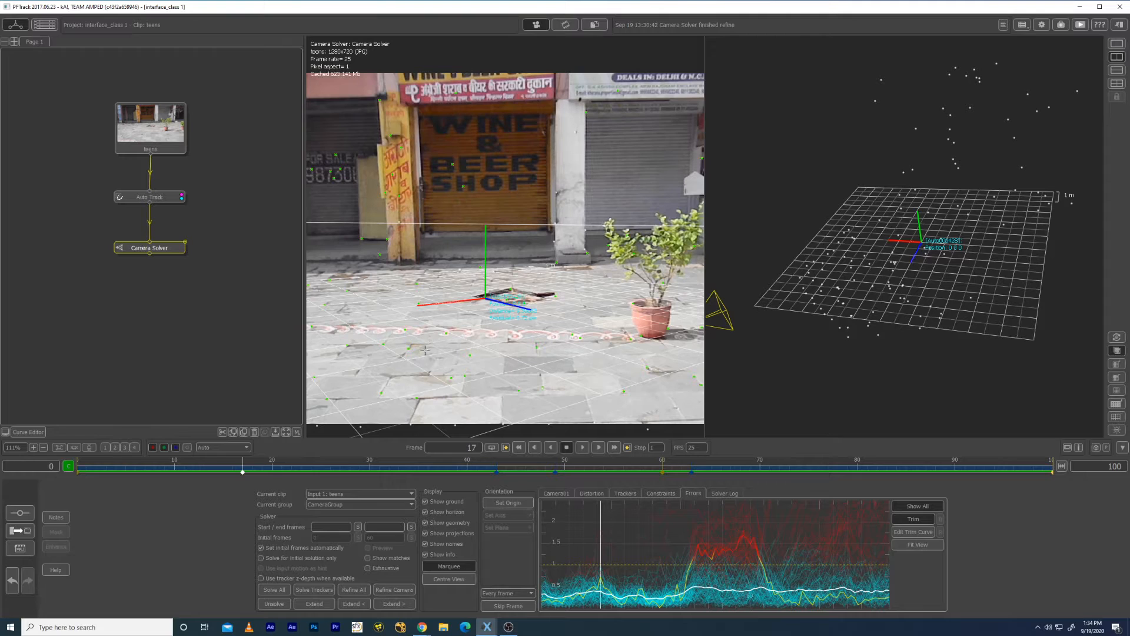
middle_click_drag(964, 283, 962, 267)
left_click_drag(853, 369, 827, 313)
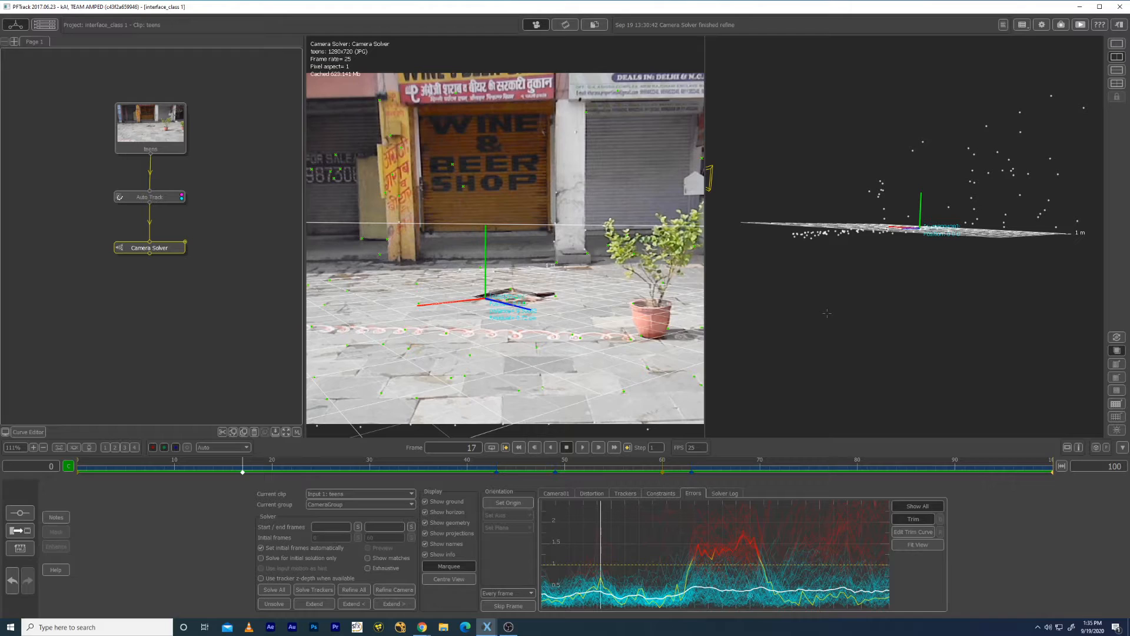
left_click(1117, 53)
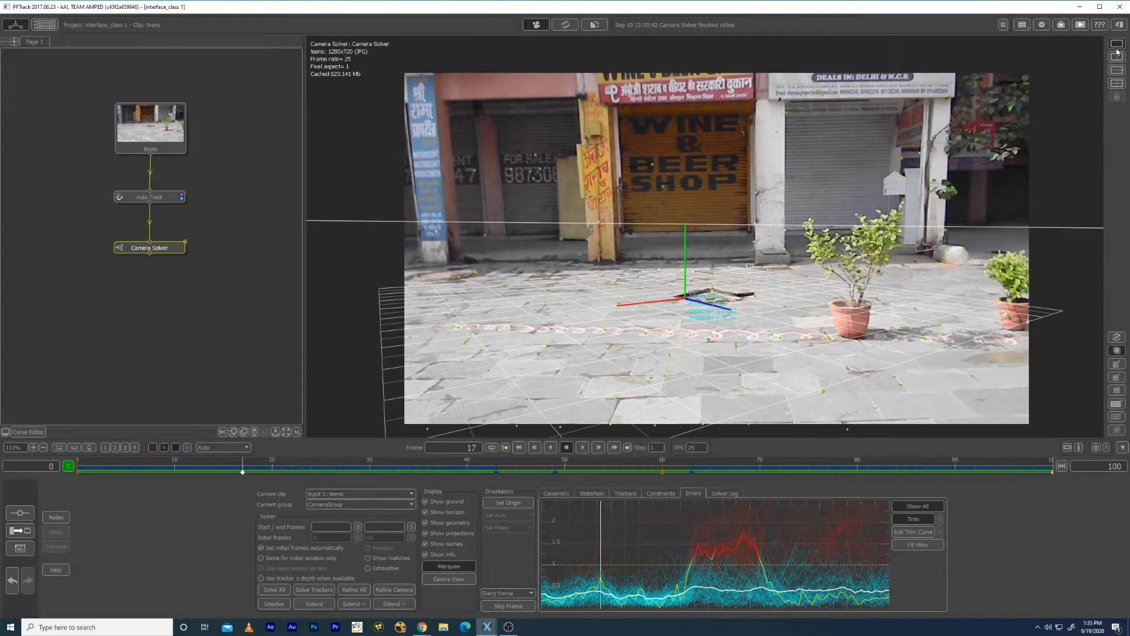
scroll(712, 222, "down", 3)
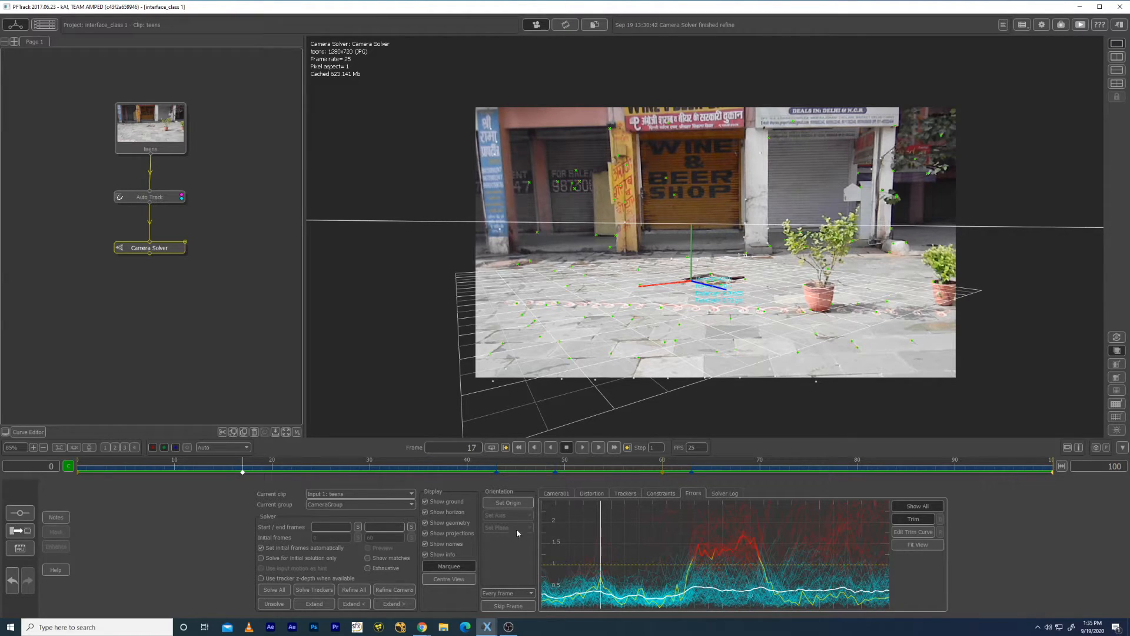
left_click(554, 497)
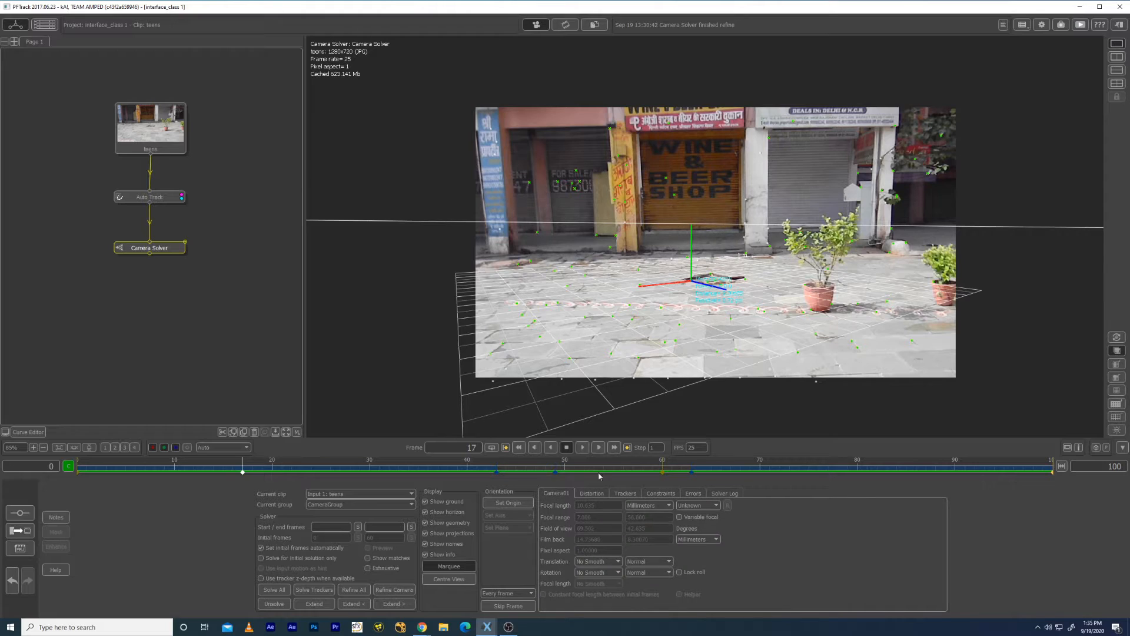
Step: Add an Orient Scene node after the Camera Solver node and arrange both nodes neatly in the tree
left_click_drag(157, 253, 164, 243)
right_click(164, 242)
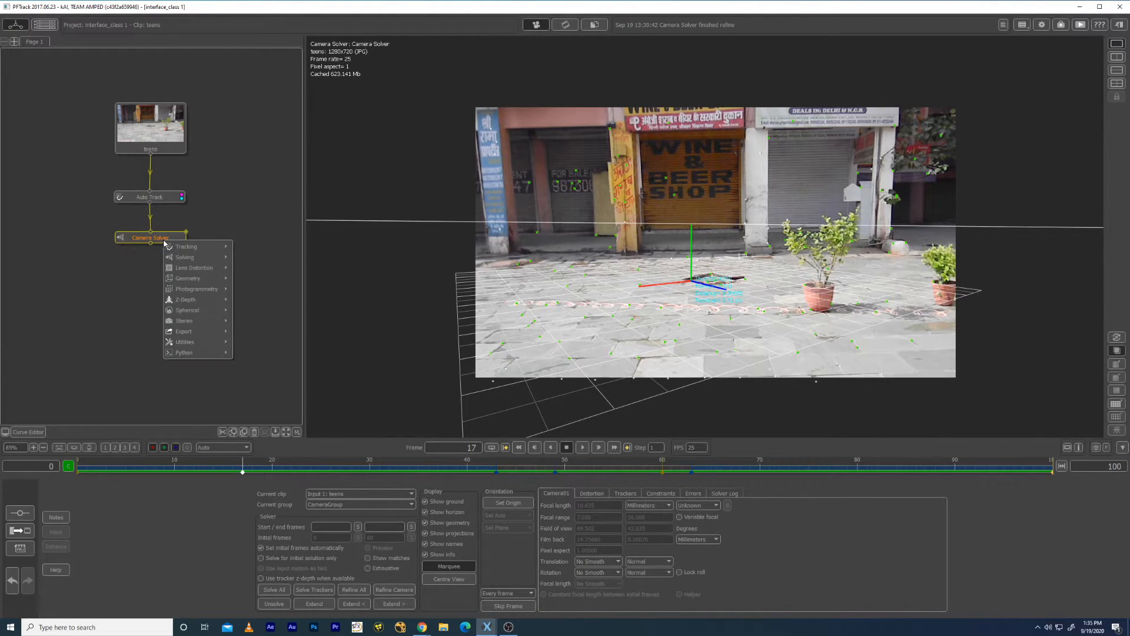
mouse_move(199, 347)
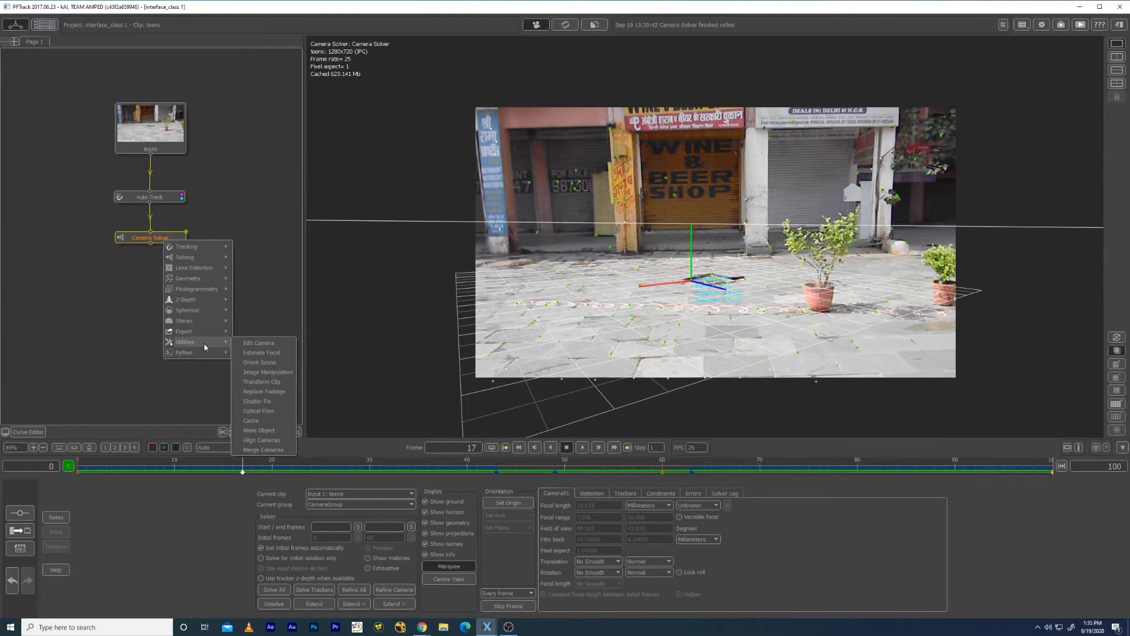
left_click(259, 362)
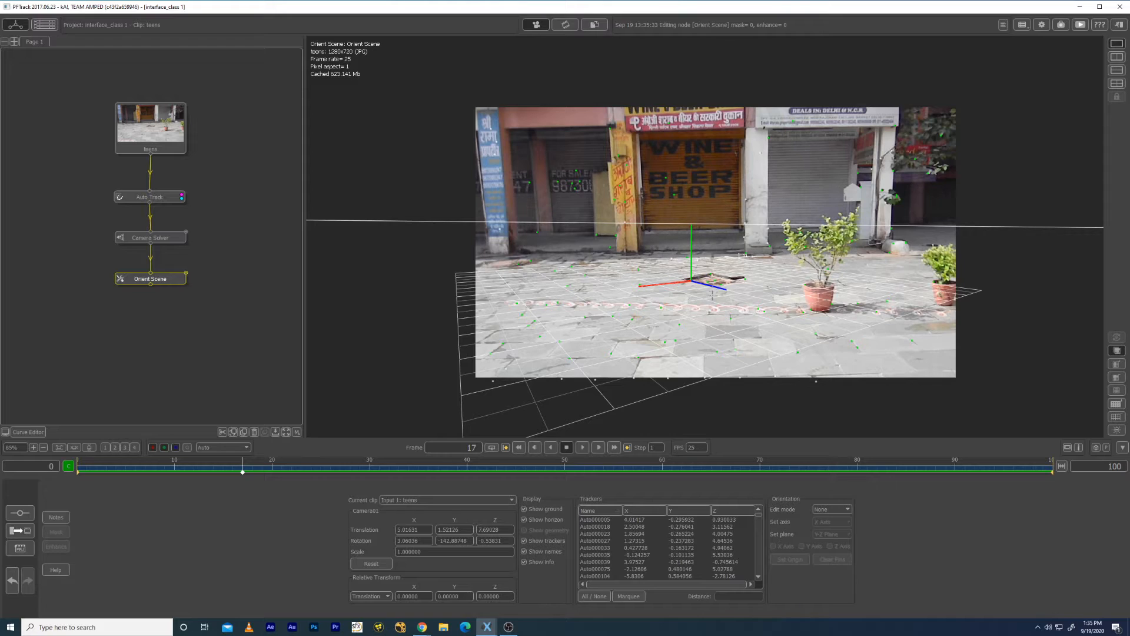
left_click_drag(170, 279, 170, 283)
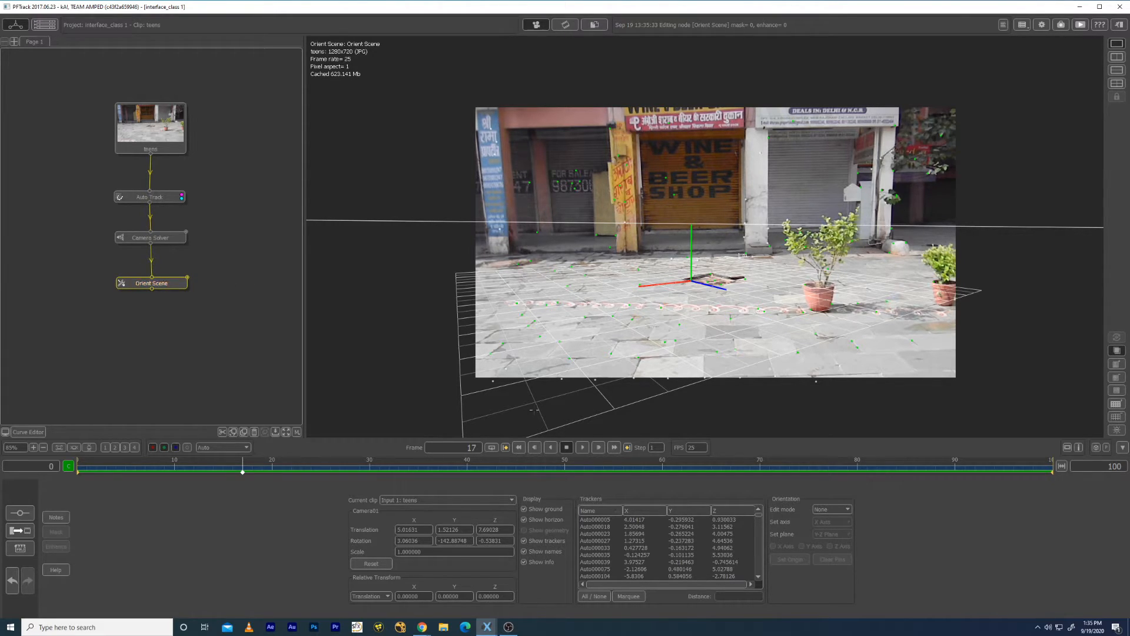
Step: Set the Orient Scene edit mode to Rotate and rotate the scene until the ground grid lies along the street paving
left_click(836, 511)
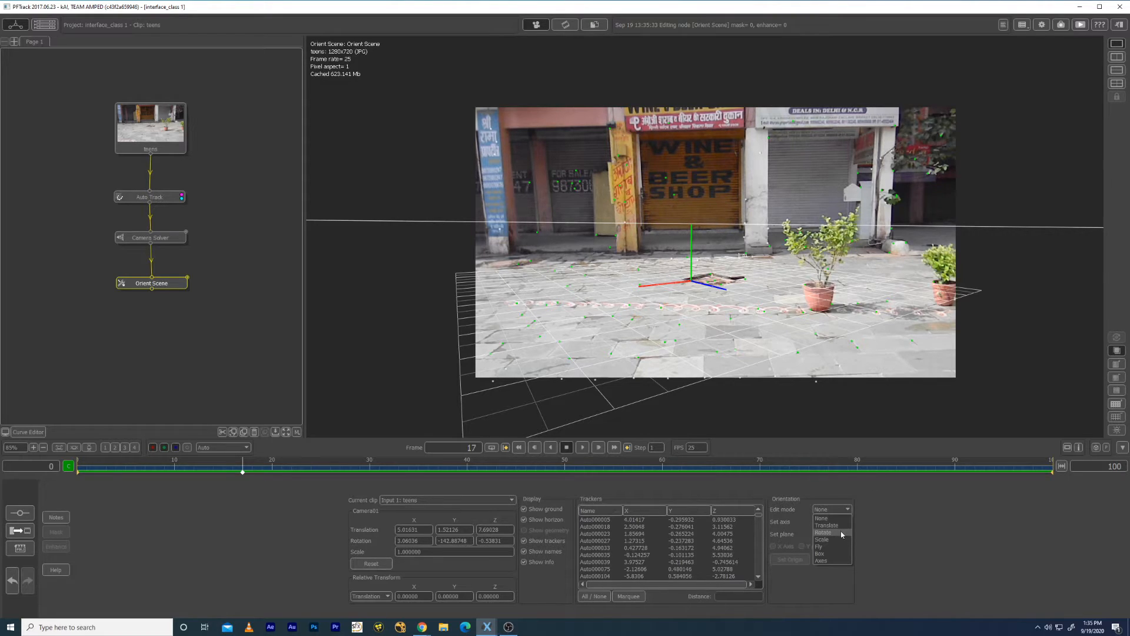
left_click(841, 537)
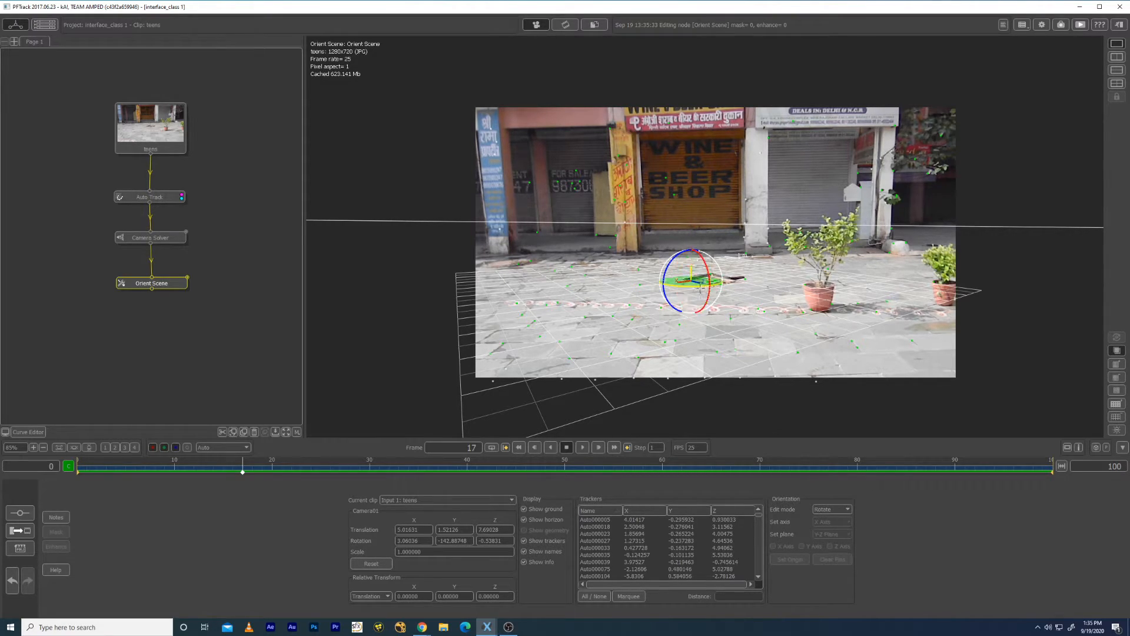
left_click_drag(699, 287, 669, 297)
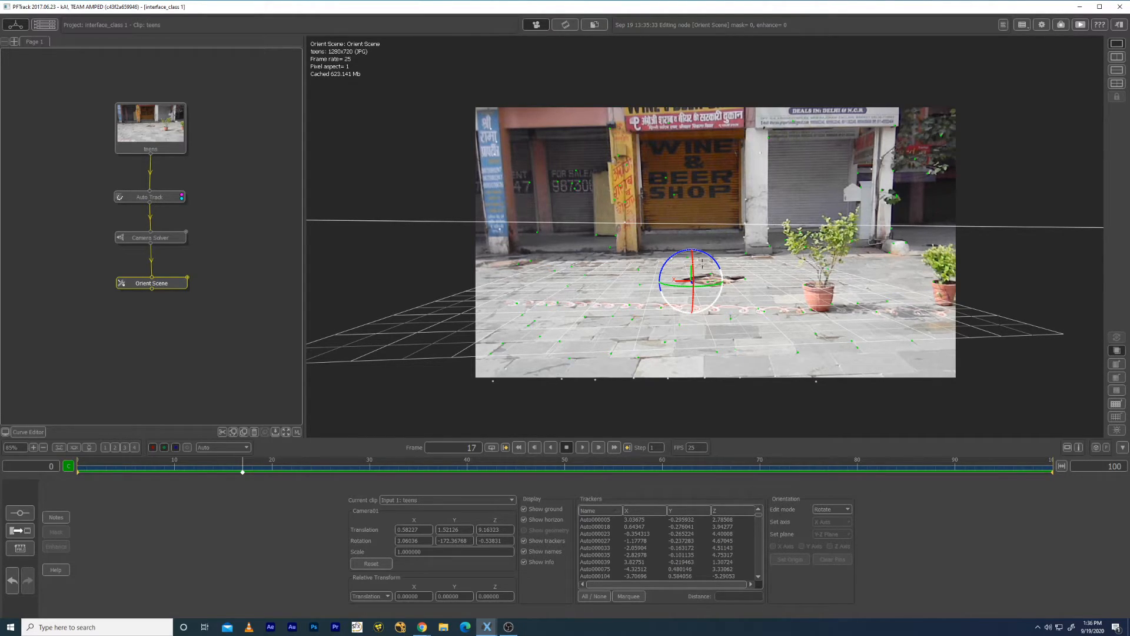
left_click_drag(696, 262, 710, 290)
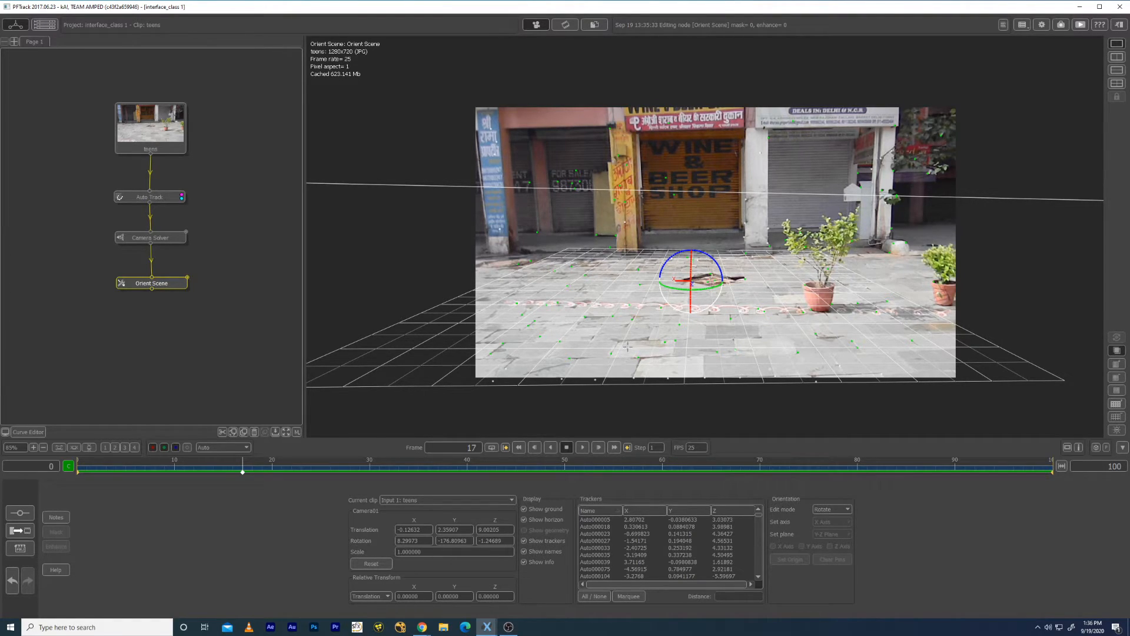
left_click_drag(715, 260, 710, 263)
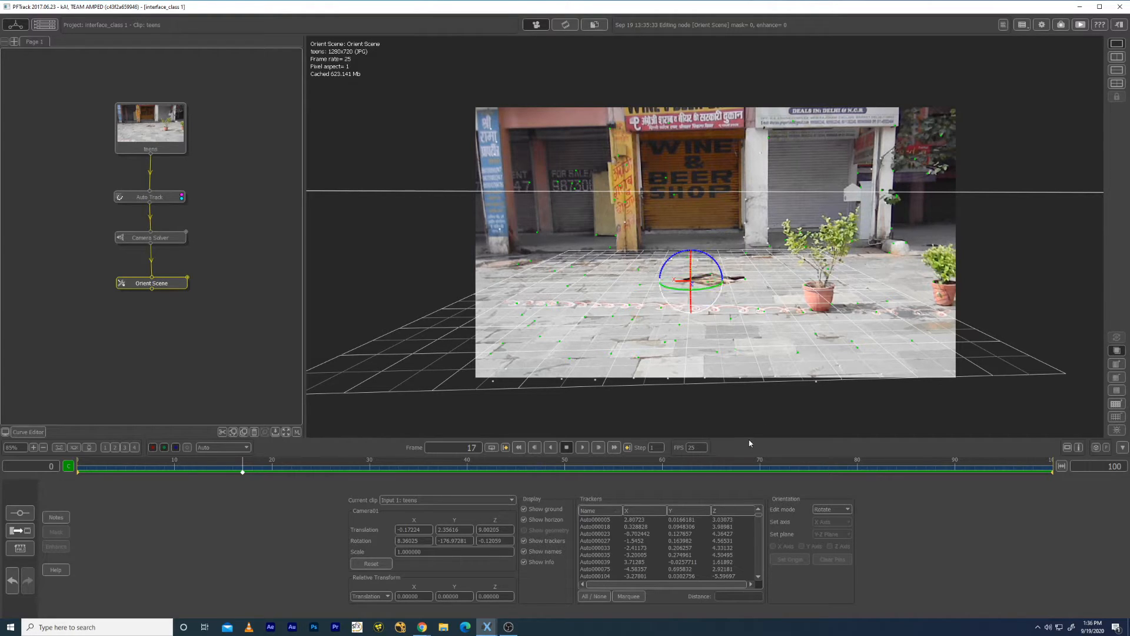
Step: Play the clip from frame 0 in full and close-up view to check that the ground grid sticks to the paving
left_click_drag(176, 469, 53, 479)
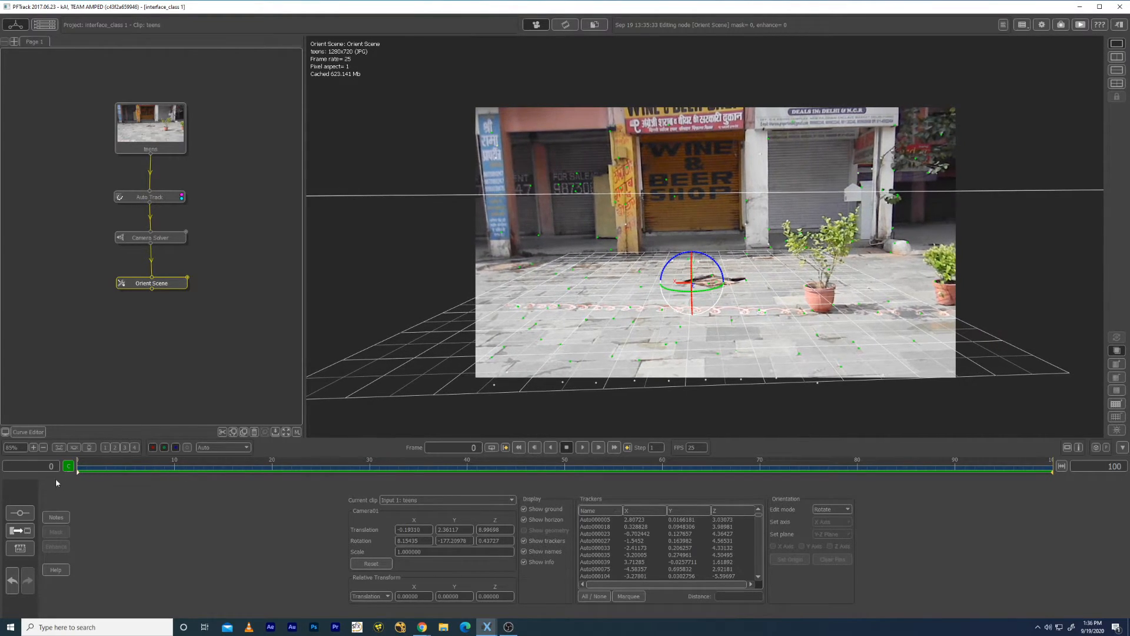
left_click(582, 447)
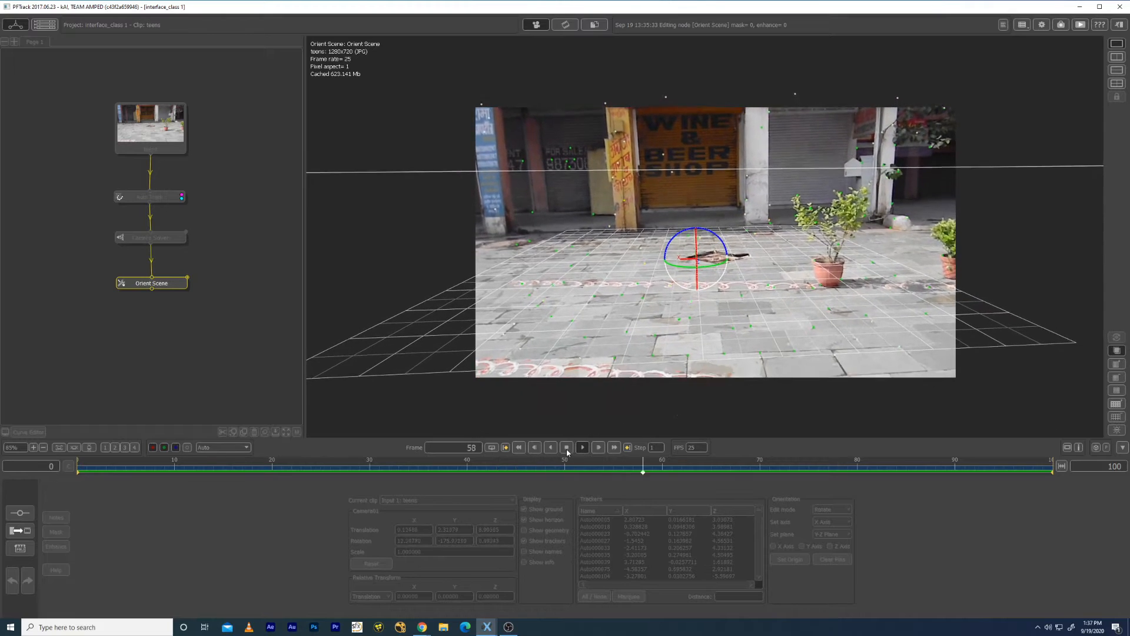
key("space")
scroll(761, 324, "up", 8)
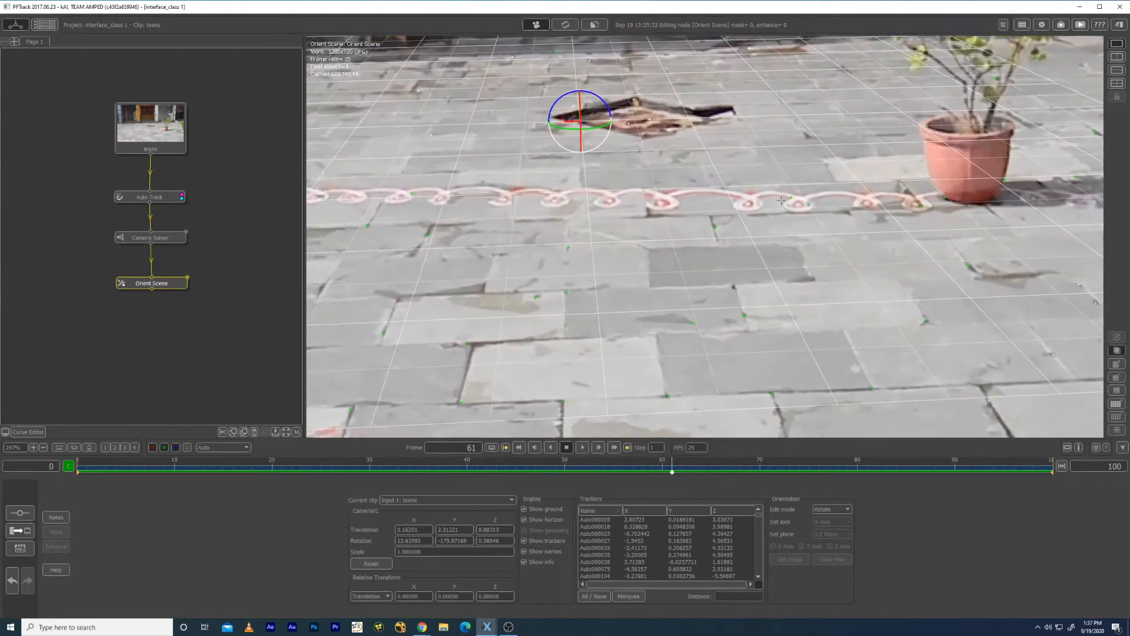
scroll(665, 234, "up", 3)
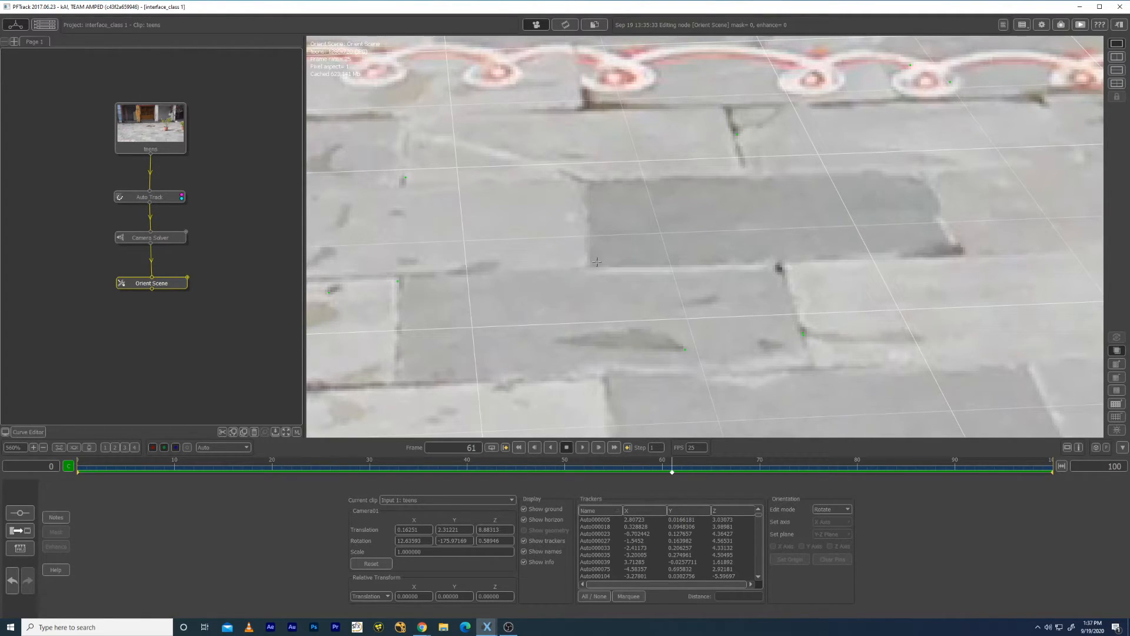
left_click(95, 471)
left_click(582, 448)
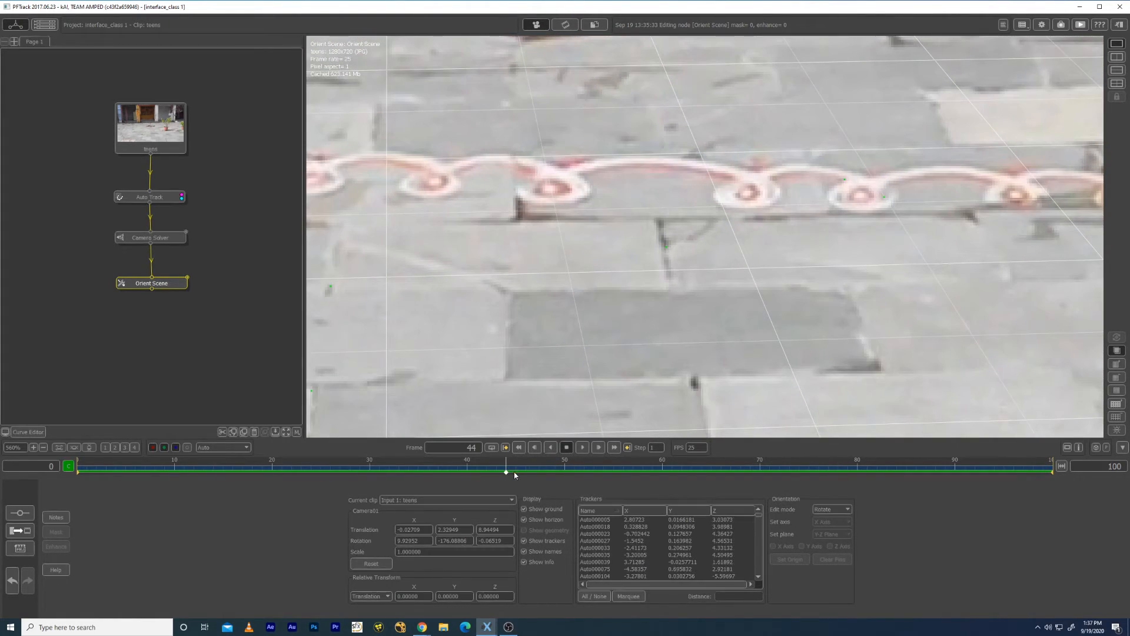
left_click_drag(507, 471, 21, 470)
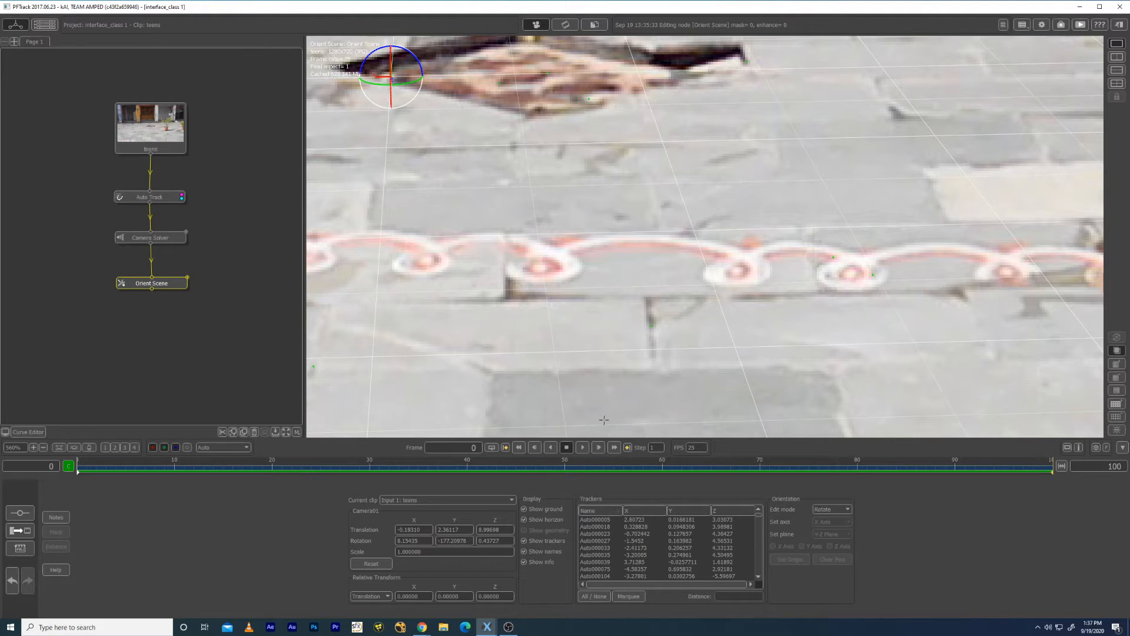
left_click(582, 448)
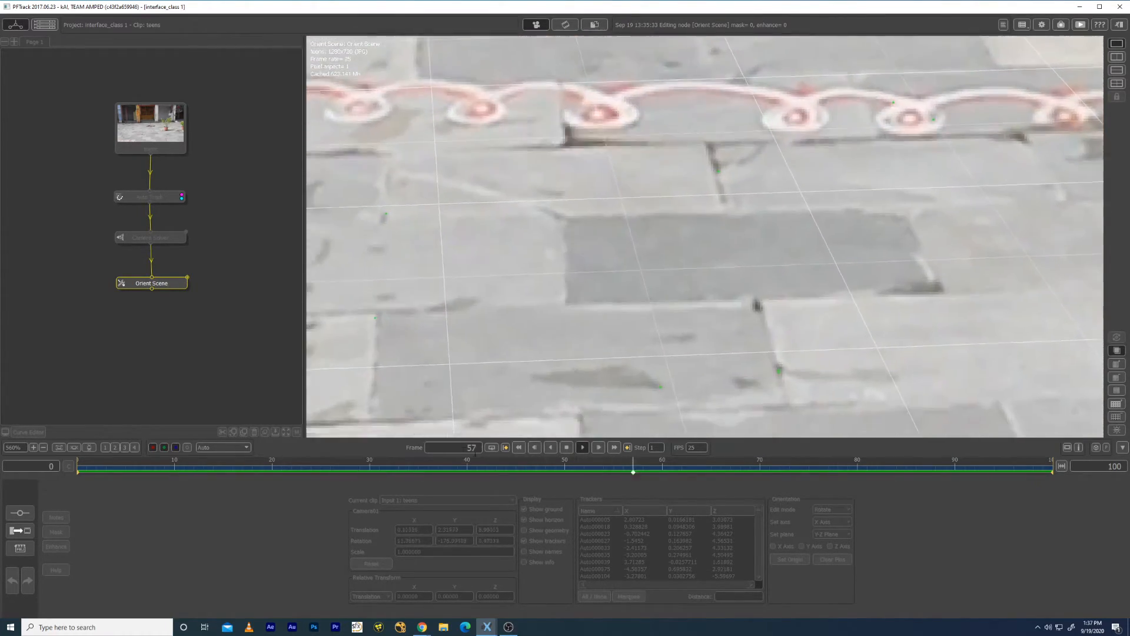
left_click(568, 448)
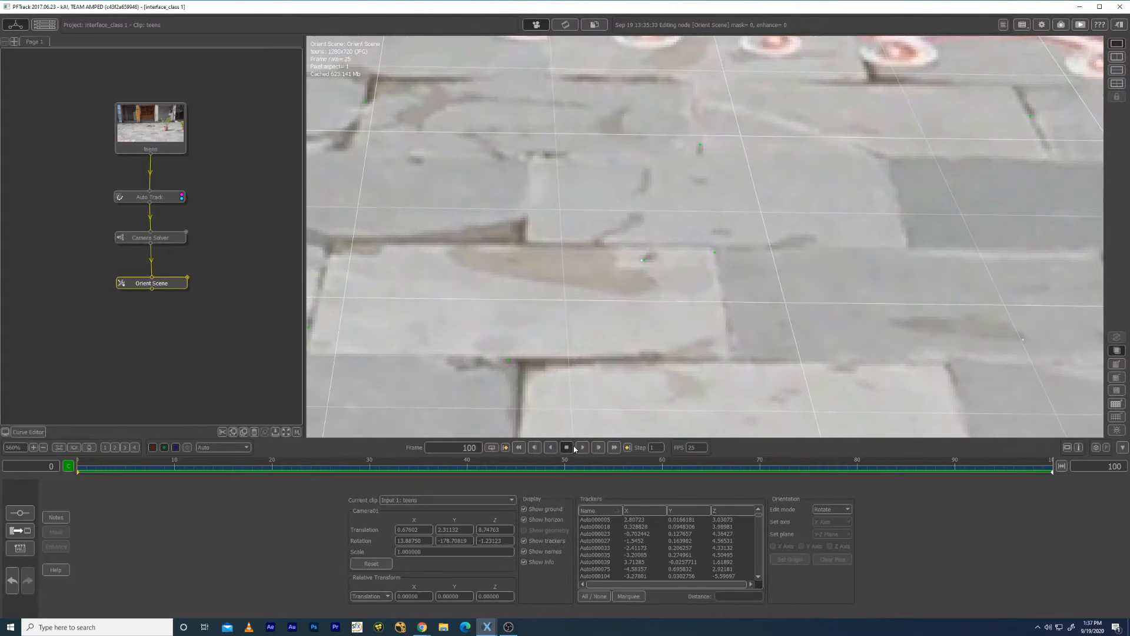
Step: Scrub back and forth through the clip, comparing the grid lines with the paving joints around the drain opening and the plant pot
left_click_drag(363, 474, 1054, 504)
middle_click_drag(998, 174, 811, 361)
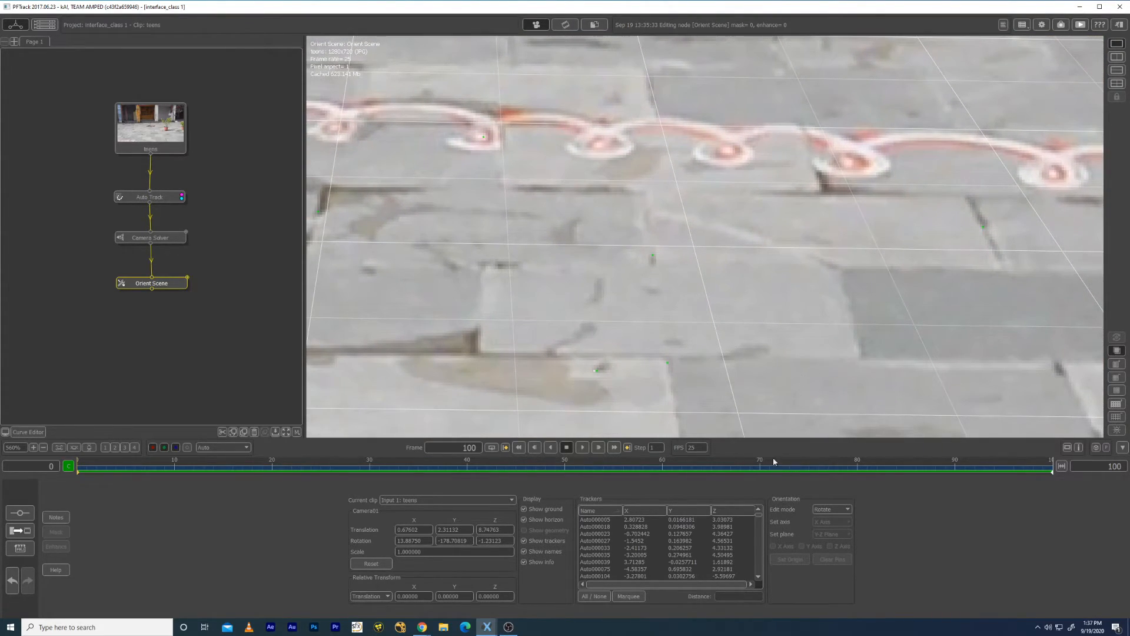
middle_click_drag(745, 388, 840, 338)
left_click_drag(899, 470, 63, 491)
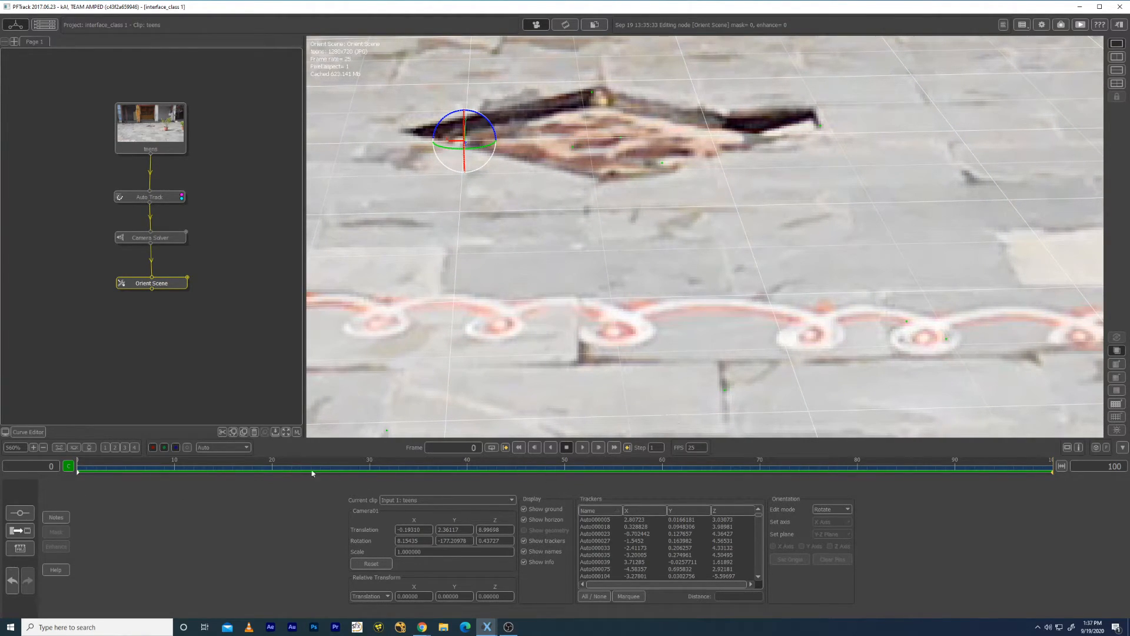
left_click_drag(110, 472, 808, 494)
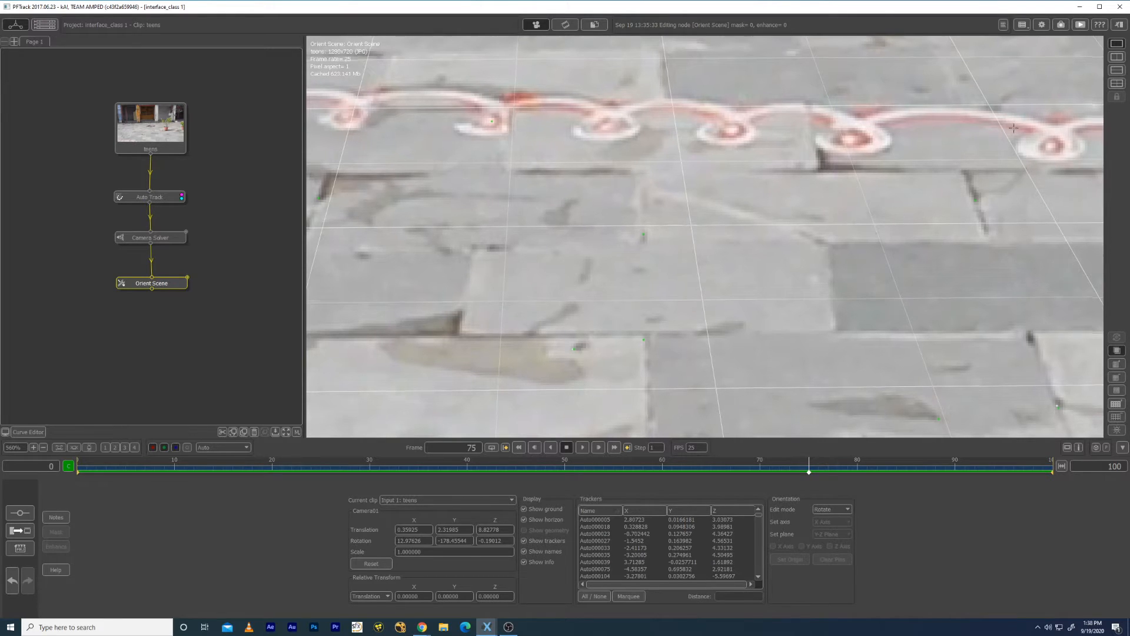
middle_click_drag(1014, 128, 647, 295)
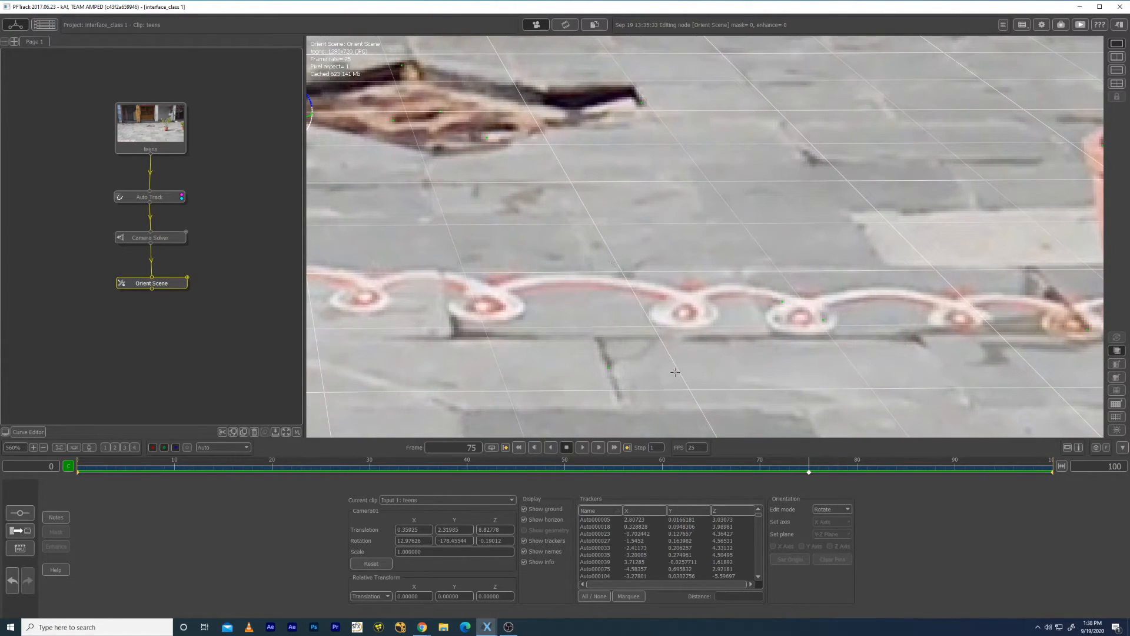
left_click_drag(811, 471, 81, 495)
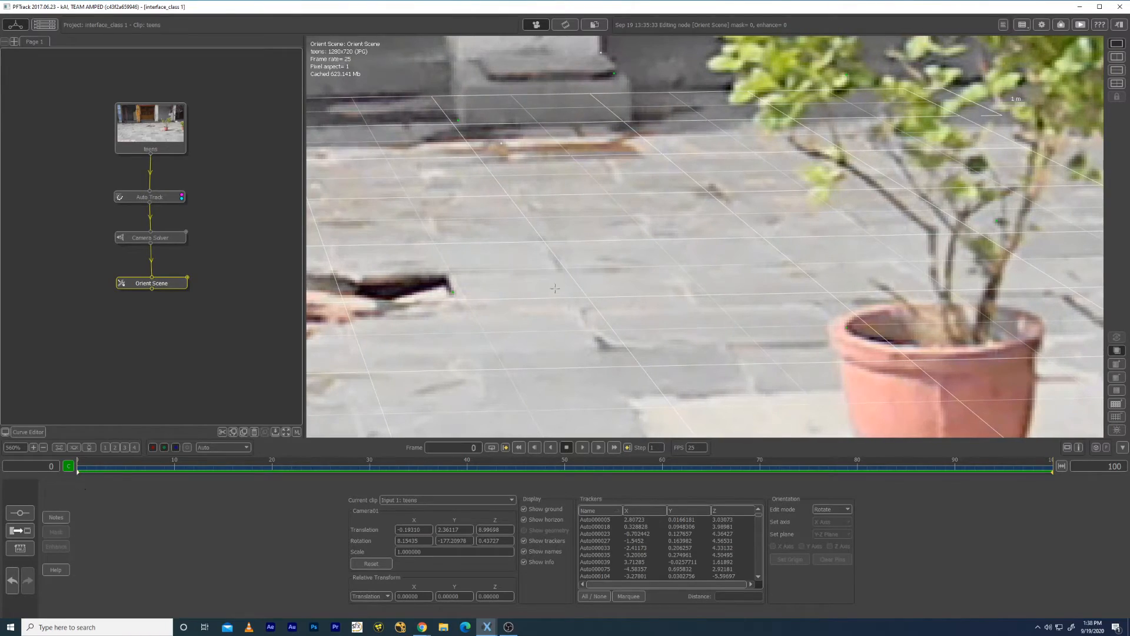
scroll(575, 312, "down", 1)
scroll(575, 312, "down", 9)
middle_click_drag(515, 379, 803, 293)
scroll(803, 294, "down", 8)
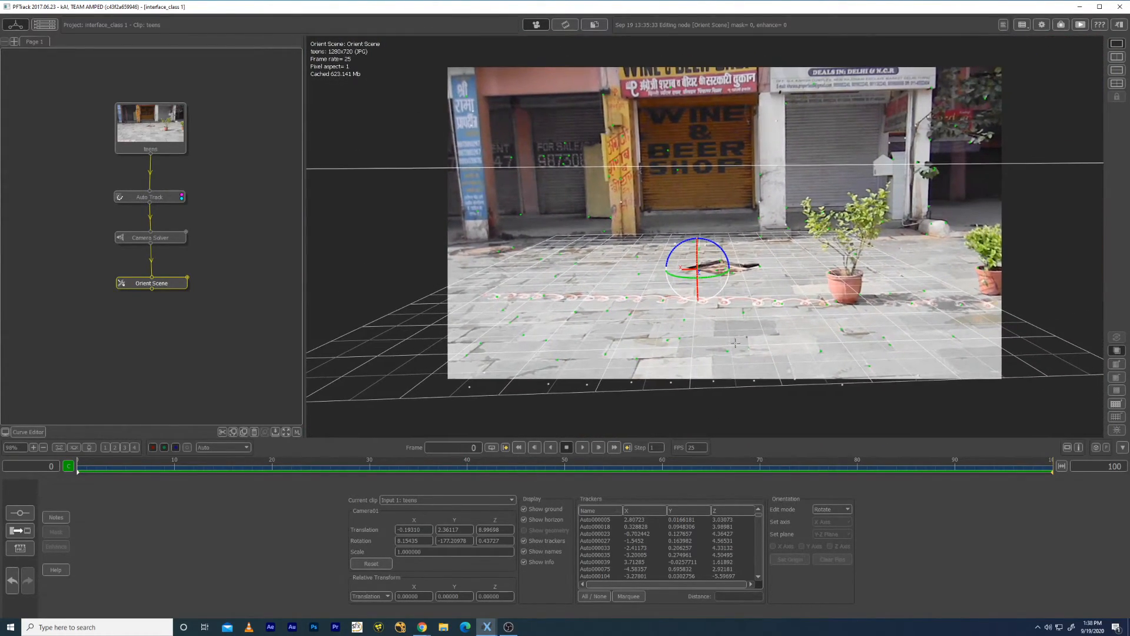
Step: Inspect the ground grid edge-on against the trackers in the split 3D view with the edit mode set to None, then return to single view
left_click(1117, 60)
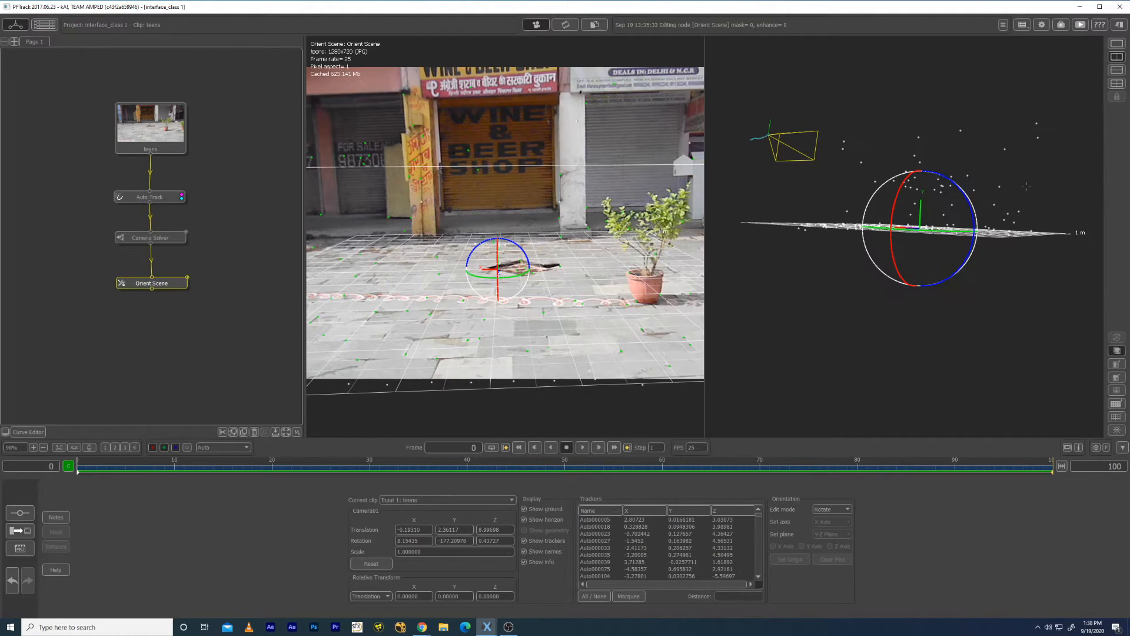
left_click_drag(981, 330, 919, 275)
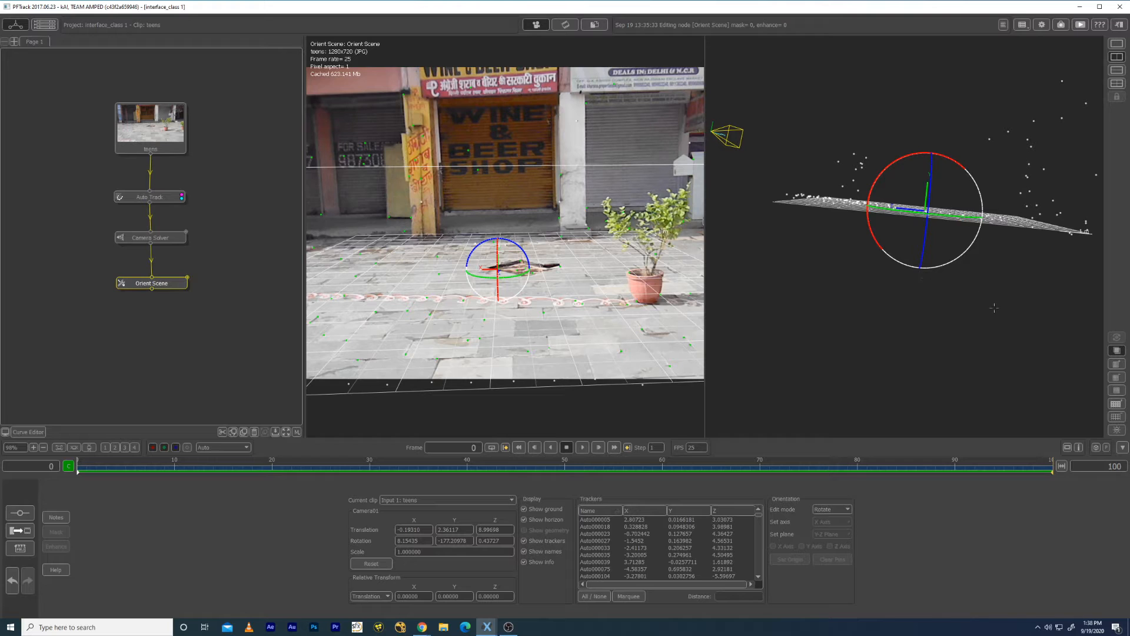
left_click(832, 510)
left_click(846, 514)
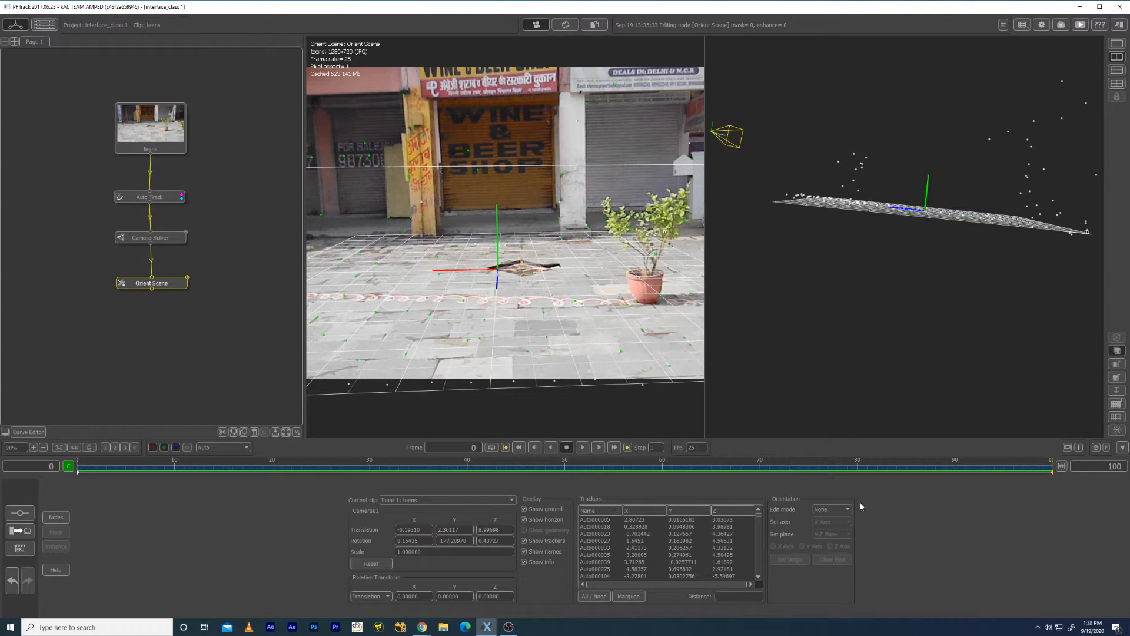
left_click_drag(877, 256, 854, 264)
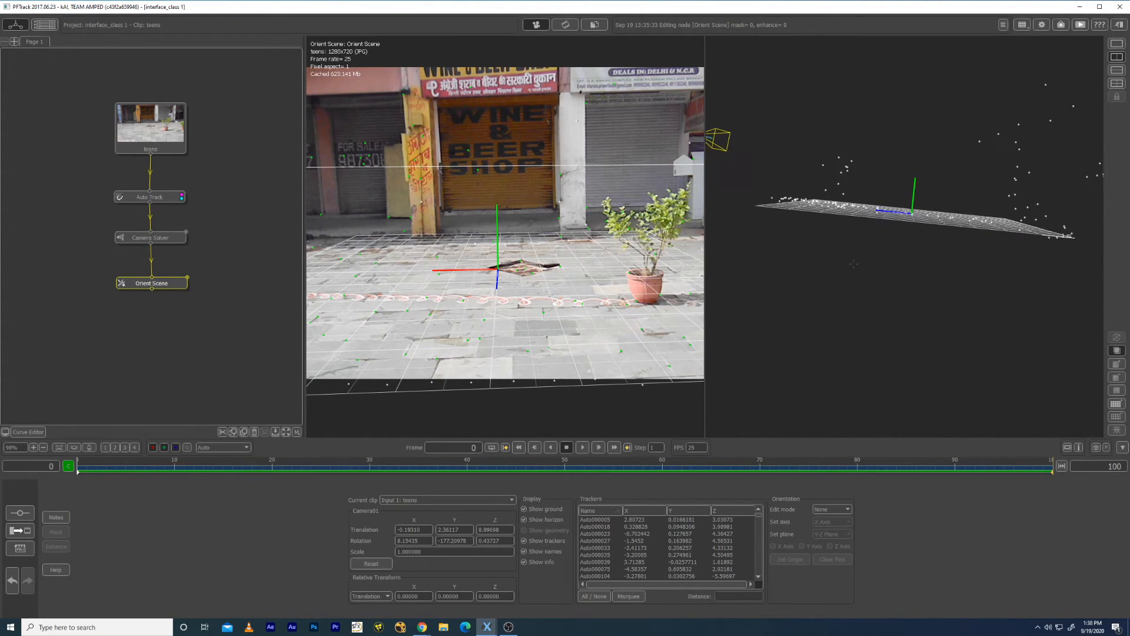
left_click(1122, 46)
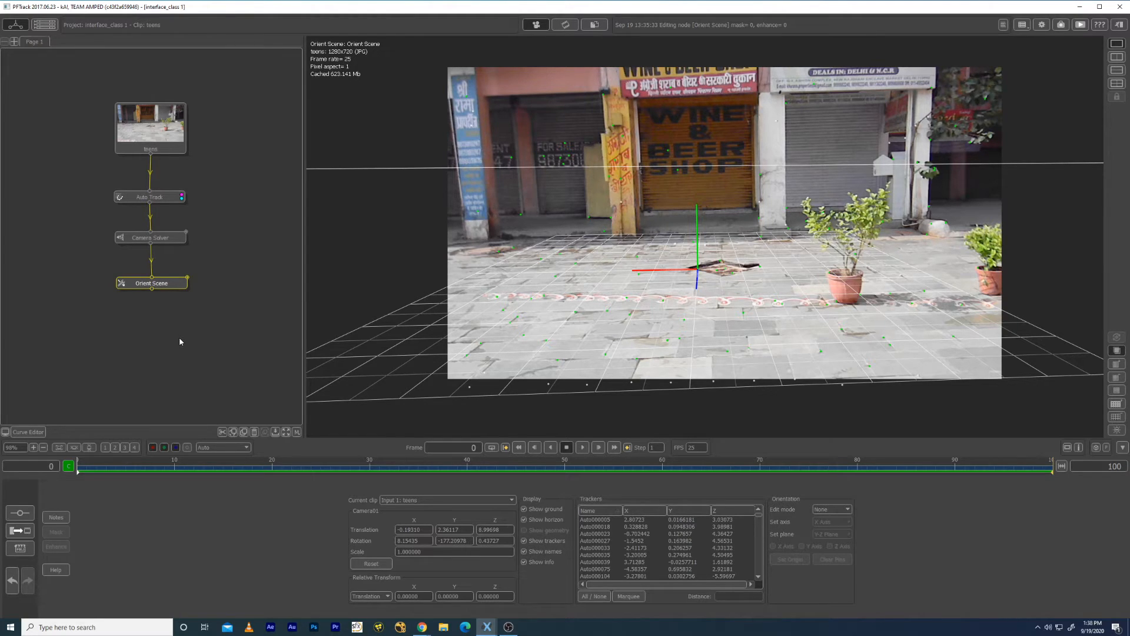
Step: Set the edit mode to Axes and display only the X axis guide lines
left_click(831, 510)
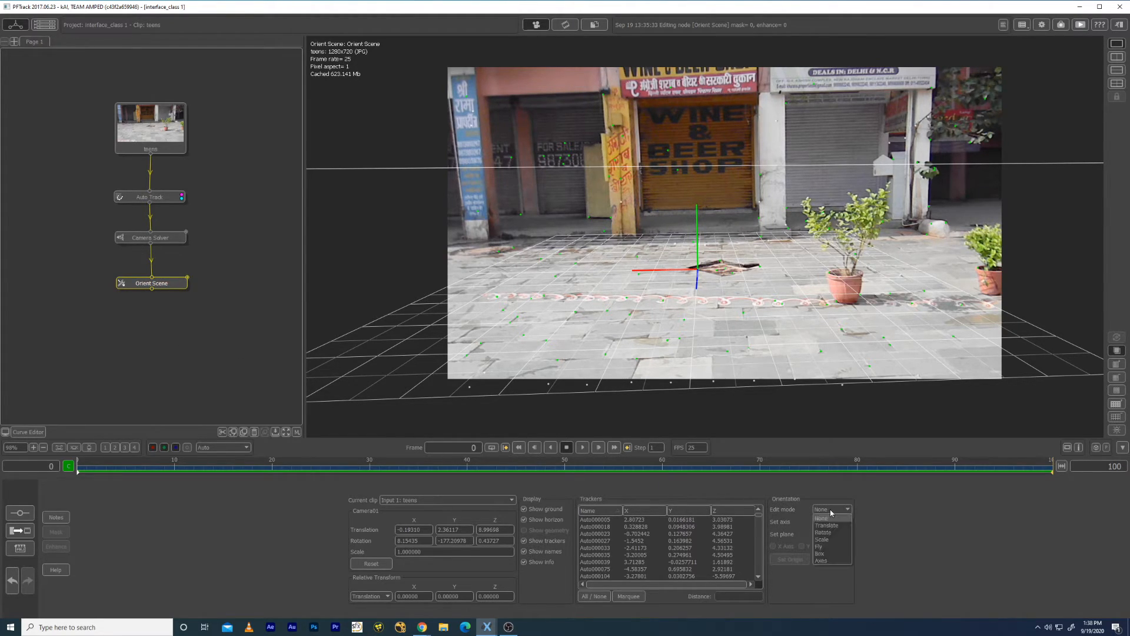
left_click(827, 561)
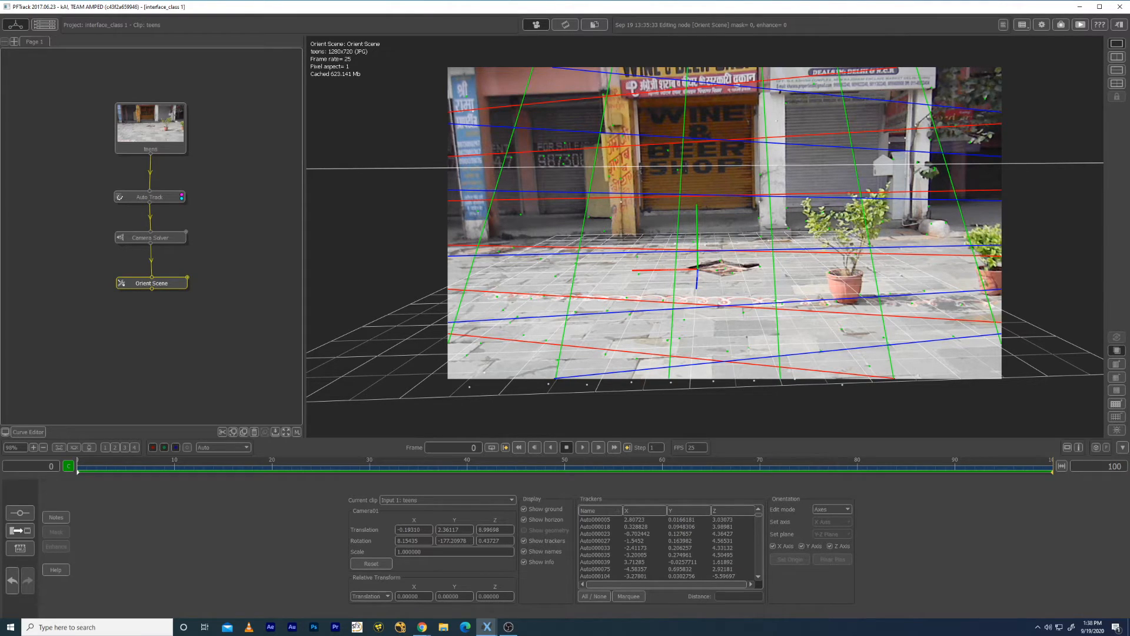
left_click(772, 546)
left_click(802, 546)
left_click(830, 545)
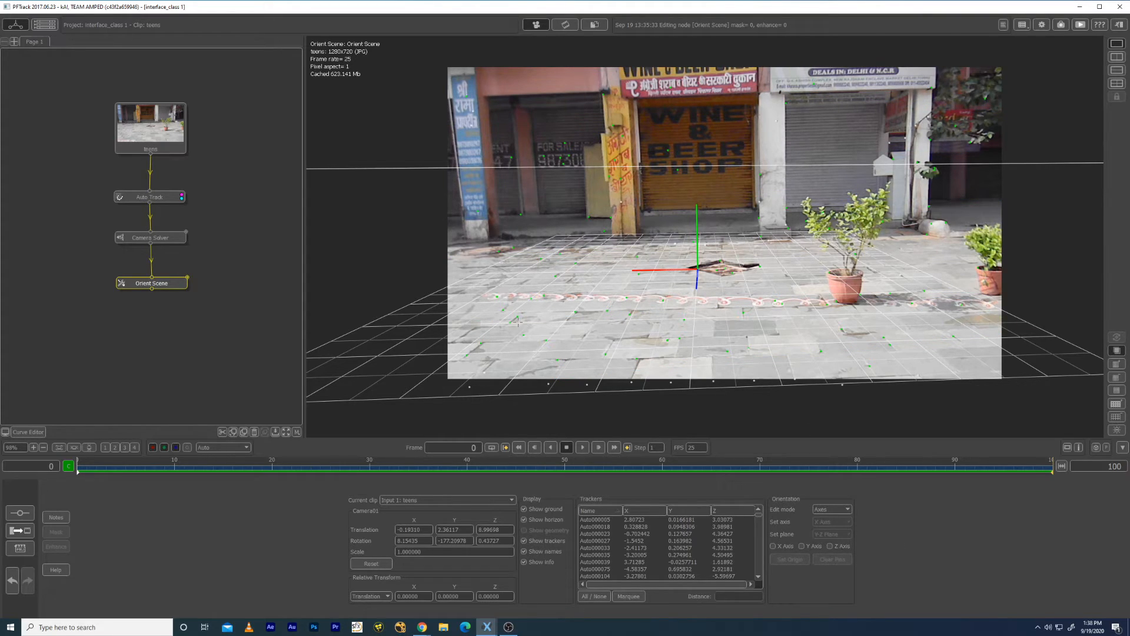
left_click(773, 546)
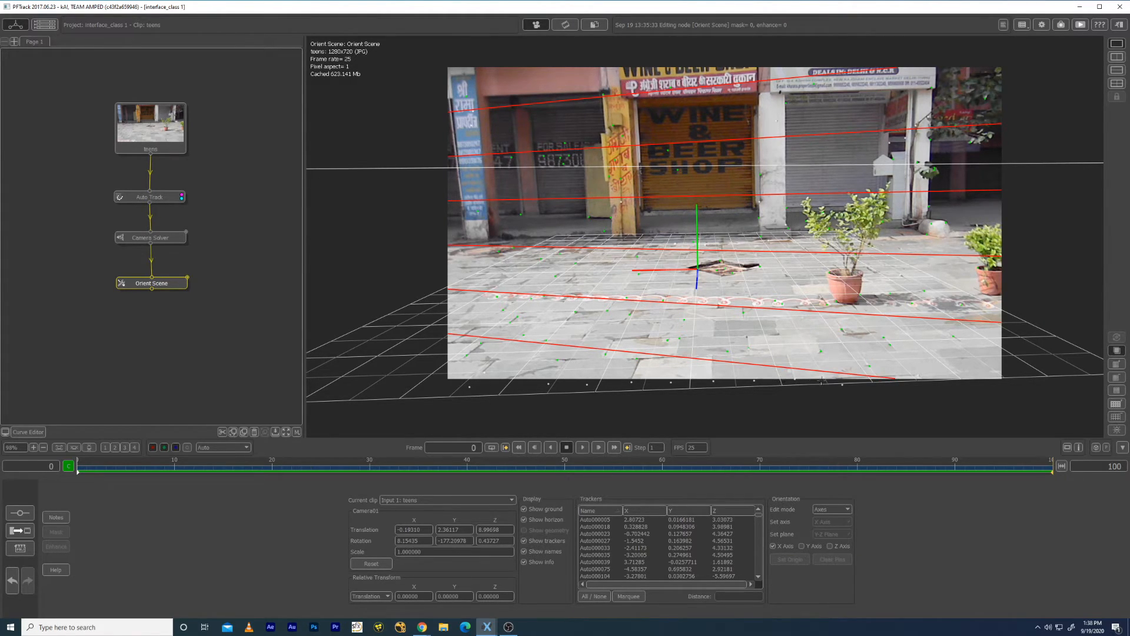
Step: Align an upper X axis guide line with the horizontal beam above the shop shutters left of the yellow pillar
scroll(817, 379, "up", 3)
middle_click_drag(755, 190, 831, 324)
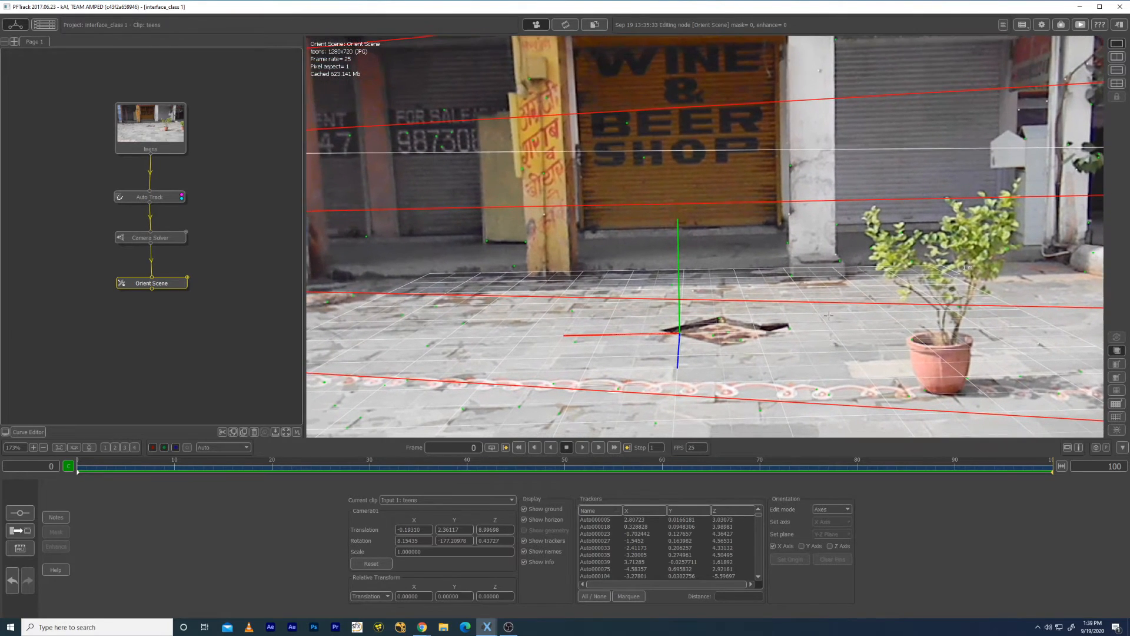
scroll(797, 224, "down", 3)
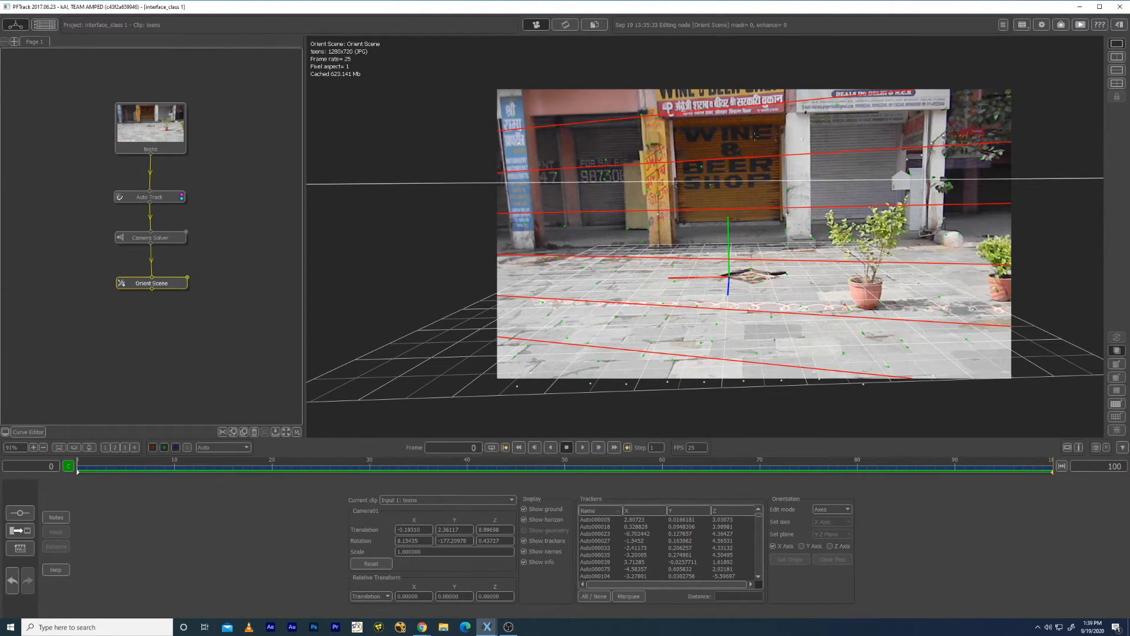
middle_click_drag(752, 138, 803, 244)
left_click_drag(602, 233, 597, 222)
left_click_drag(680, 213, 682, 218)
scroll(795, 355, "up", 4)
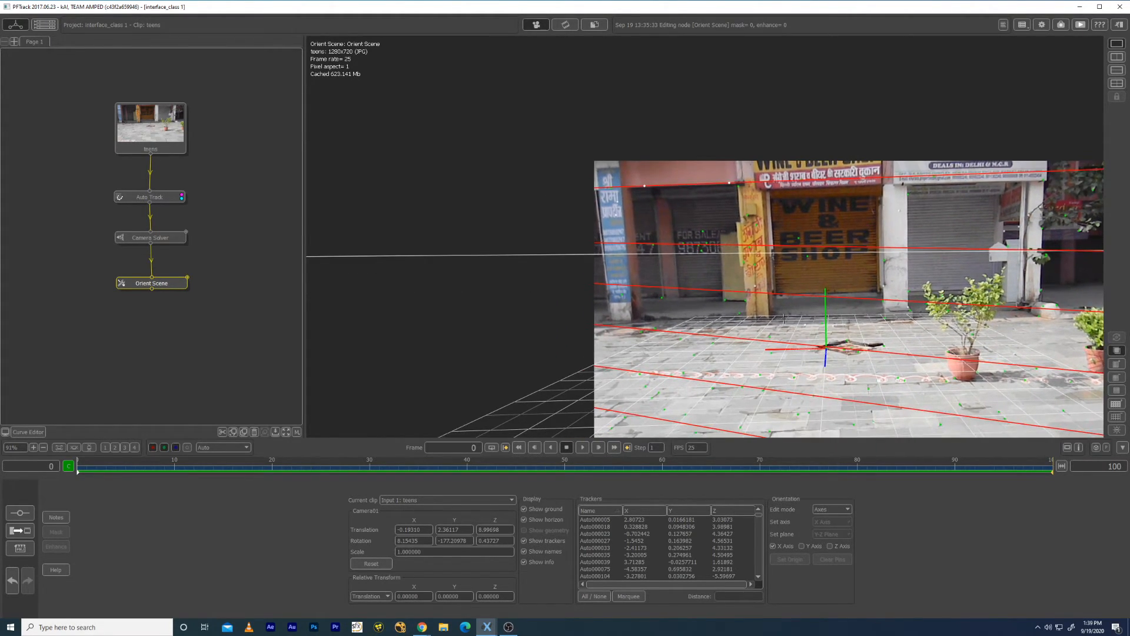
Step: Align two more X axis guide lines with the base of the shopfronts and a paving joint in the foreground
left_click_drag(665, 293, 659, 319)
left_click_drag(818, 339, 858, 315)
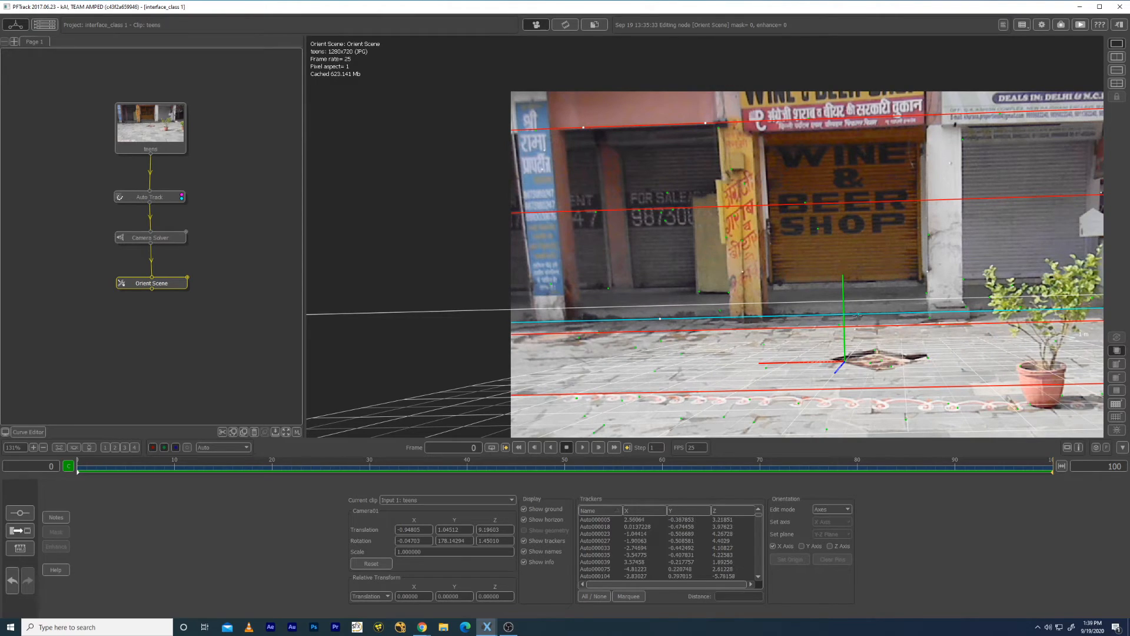
middle_click_drag(930, 379, 960, 242)
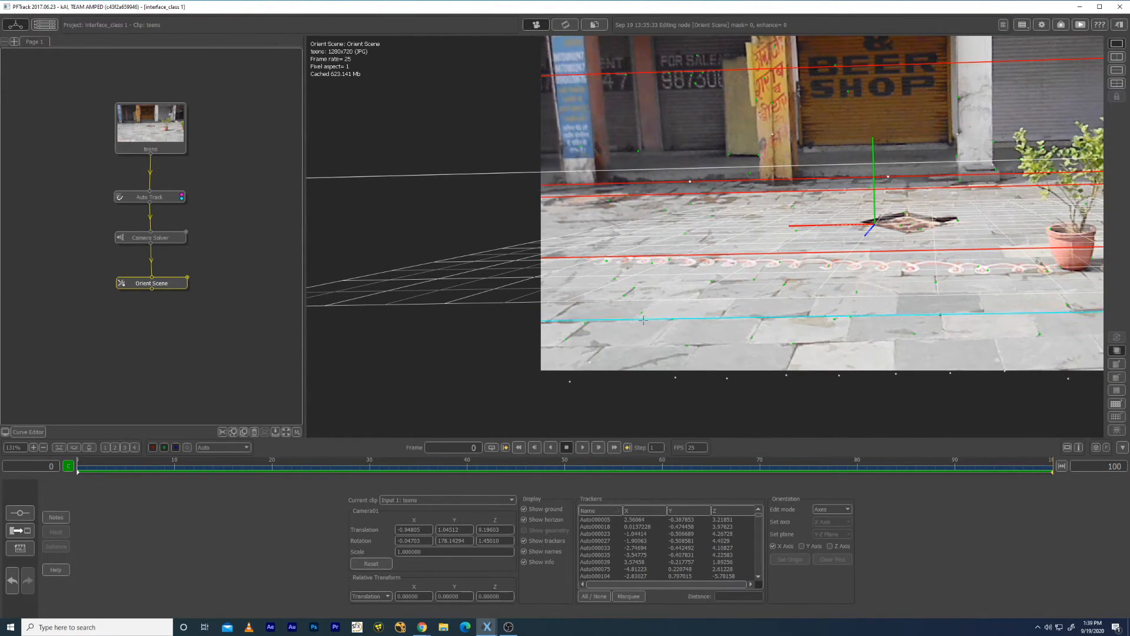
left_click_drag(1036, 314, 1036, 312)
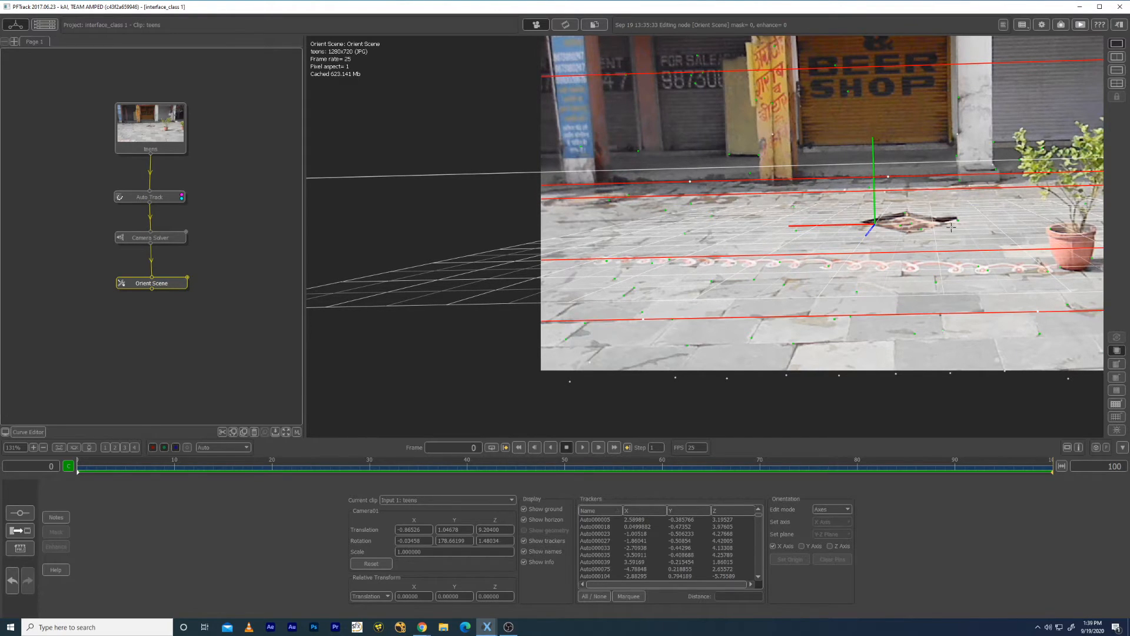
scroll(950, 229, "down", 5)
middle_click_drag(943, 264, 776, 328)
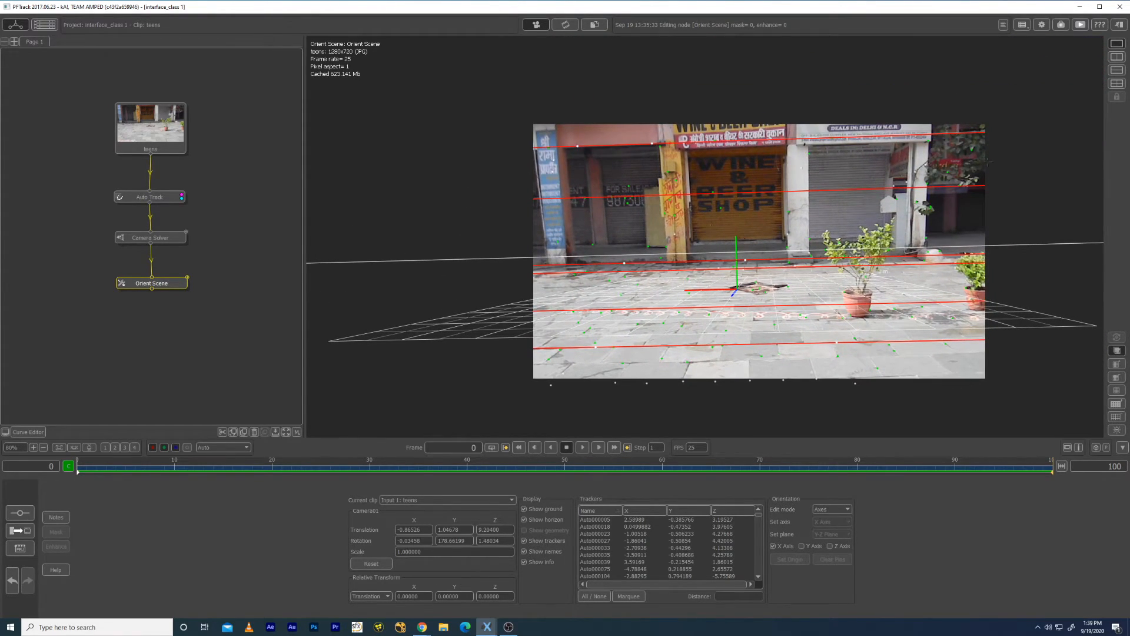
Step: Display only the Y axis guide lines and align one with the right edge of the pillar carrying the blue sign
left_click(778, 546)
left_click(802, 546)
scroll(811, 275, "up", 3)
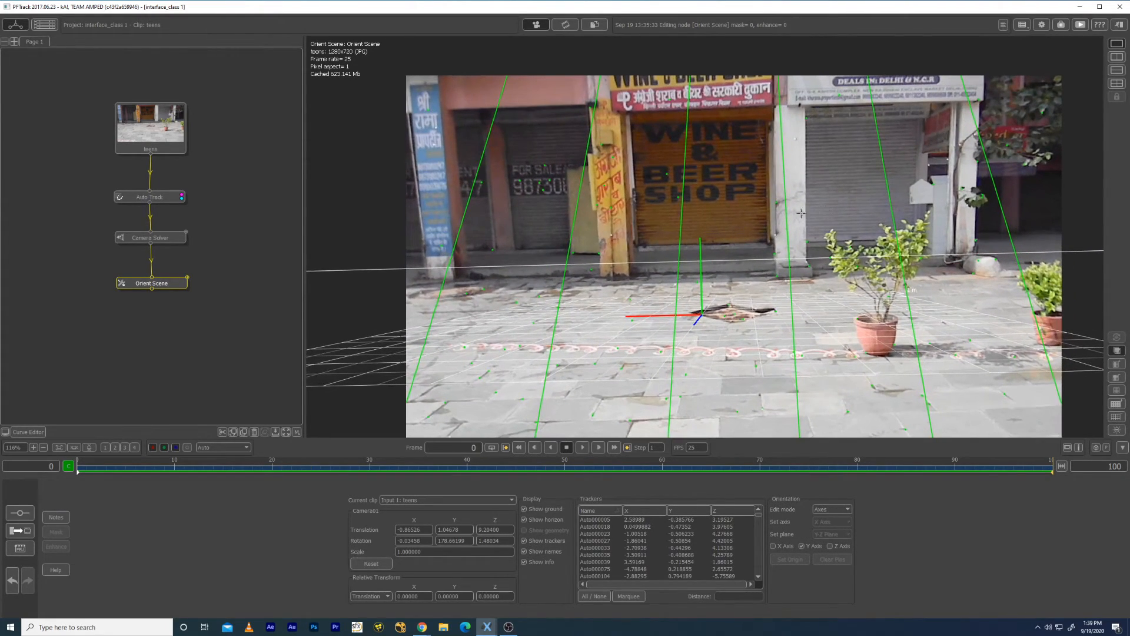
left_click_drag(493, 119, 441, 116)
left_click_drag(421, 171, 452, 242)
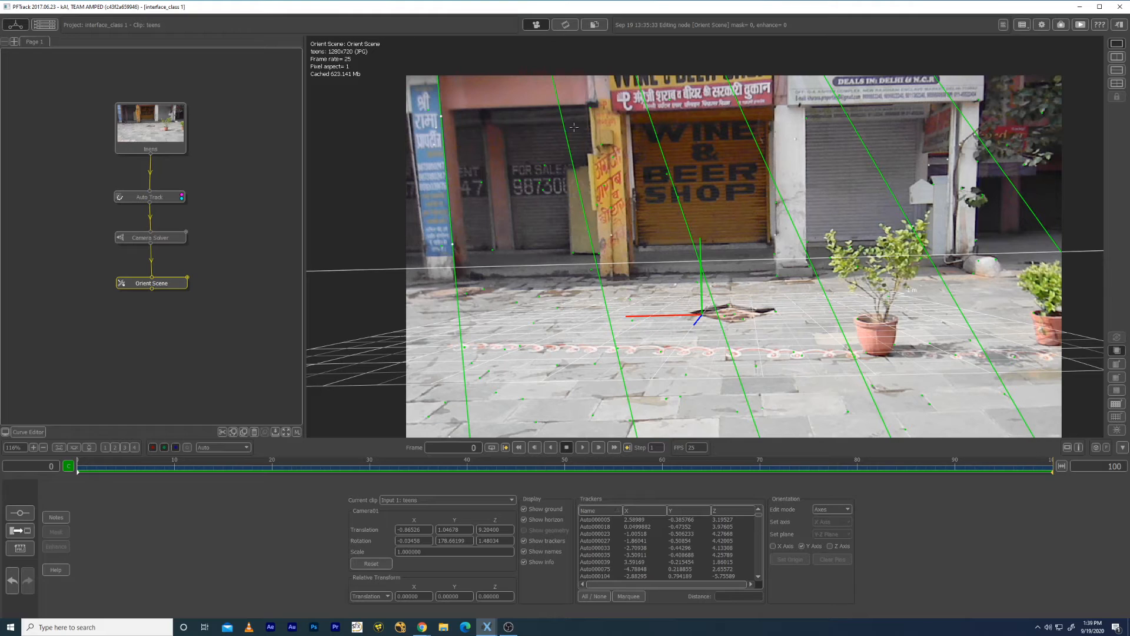
Step: Align two more Y axis guide lines with the yellow pillar's left edge and the right edge of the far white pillar
left_click_drag(563, 118, 591, 116)
left_click_drag(621, 216, 599, 260)
left_click_drag(768, 112, 981, 107)
left_click_drag(982, 226, 974, 243)
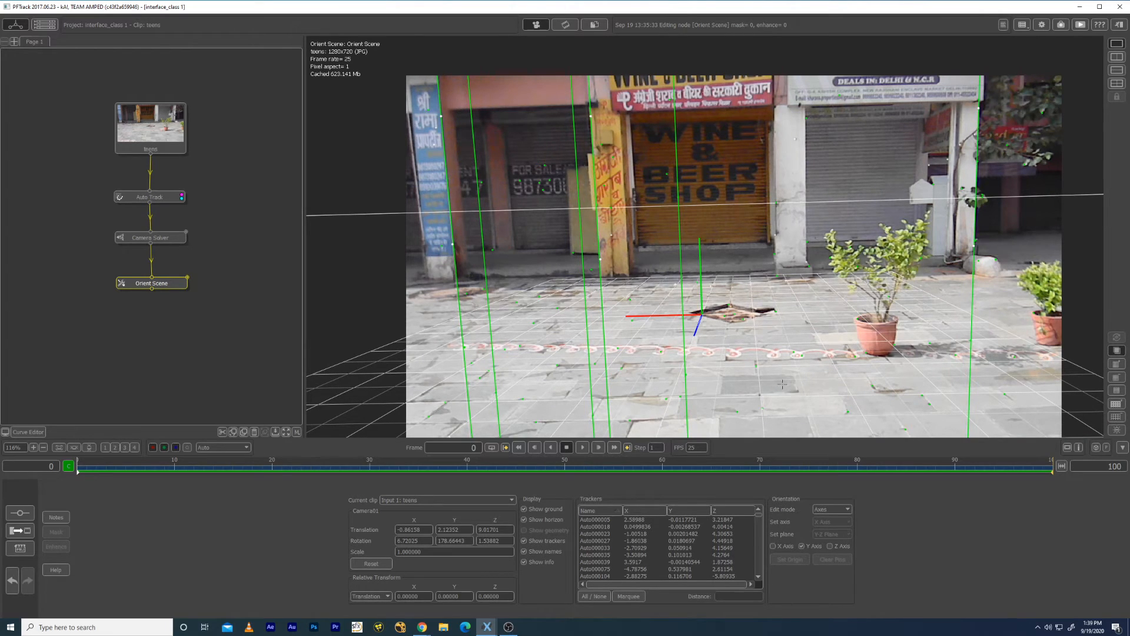
Step: Display only the Z axis guide lines and align two with paving joints, one in the foreground and one near the rightmost flower pot
left_click(831, 547)
left_click(802, 547)
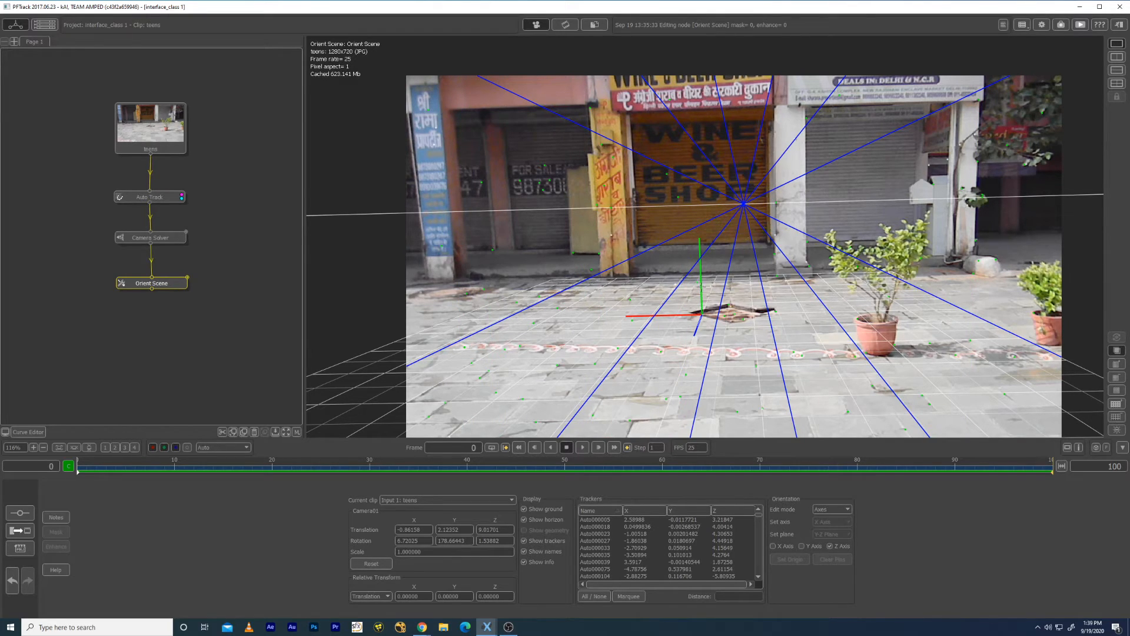
scroll(570, 383, "up", 3)
middle_click_drag(630, 412, 714, 316)
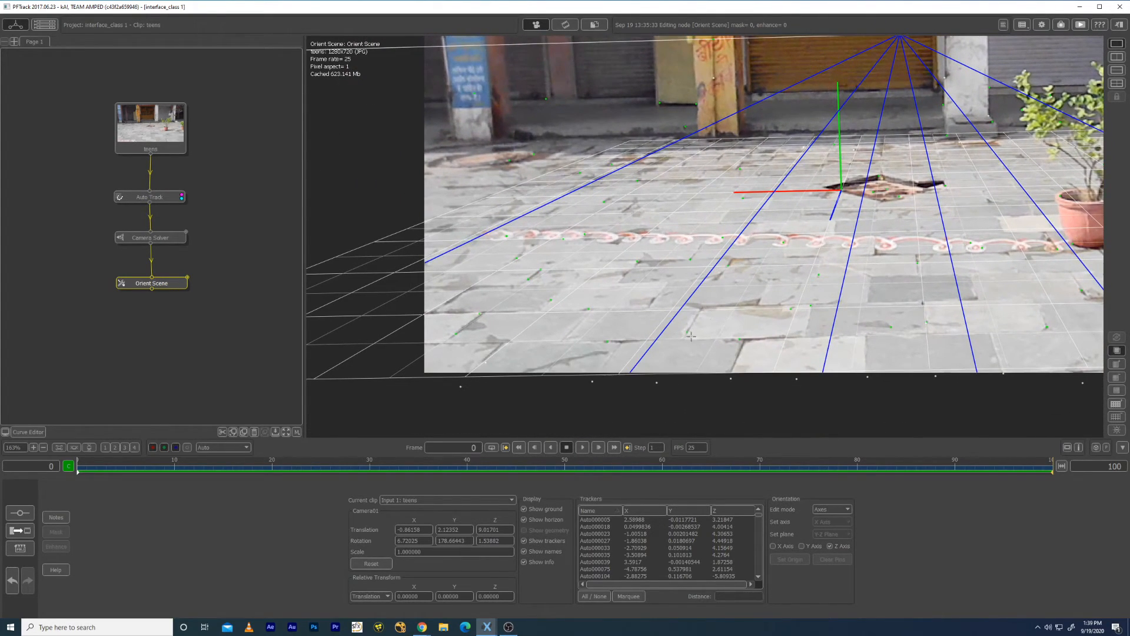
left_click_drag(660, 335, 683, 340)
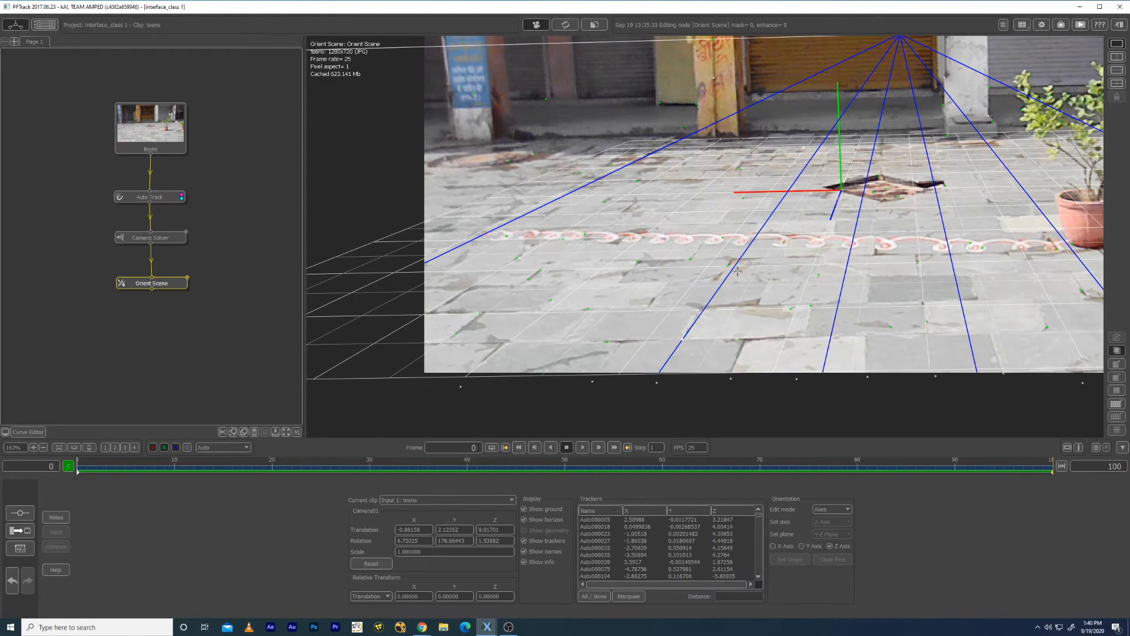
middle_click_drag(965, 295, 626, 295)
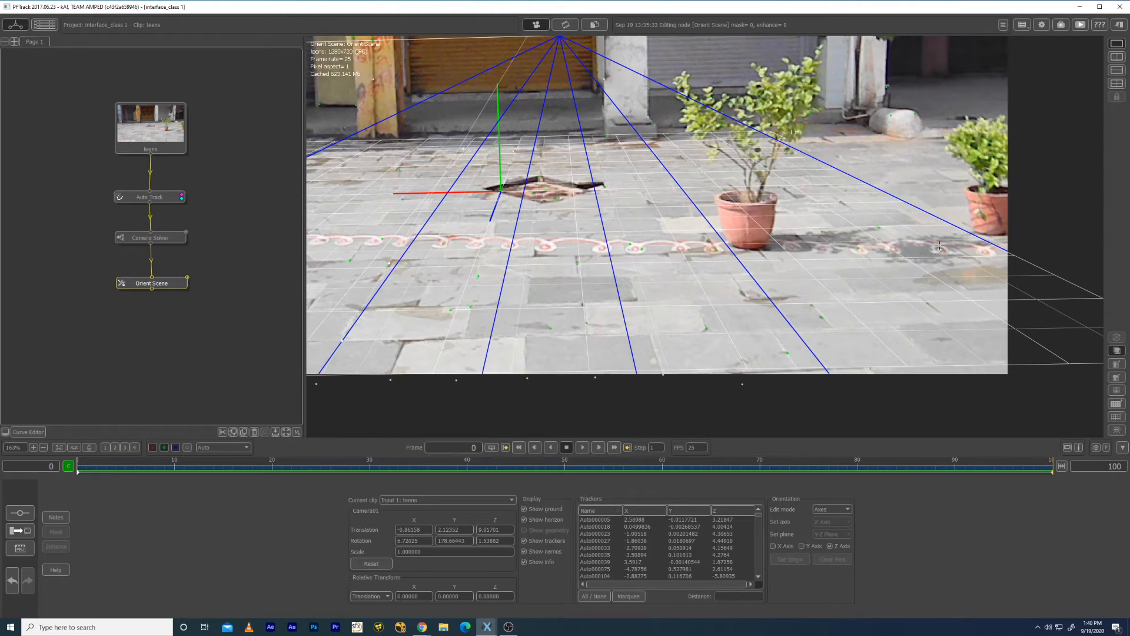
left_click_drag(1003, 248, 980, 261)
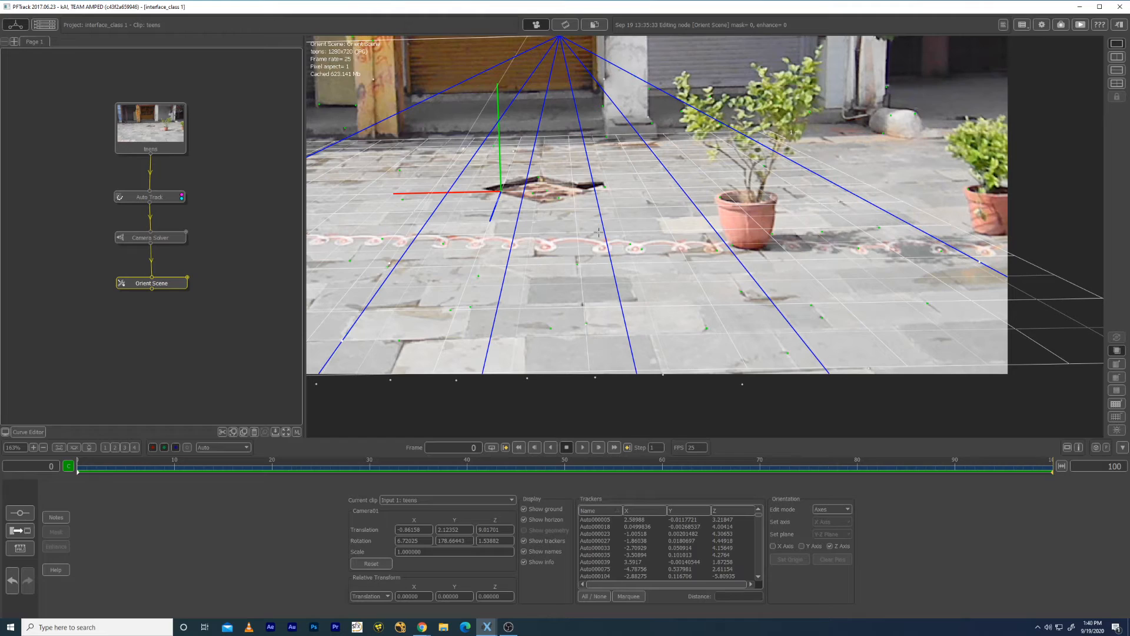
Step: Set the edit mode to None and play the clip to check the ground grid and axes against the street
scroll(573, 241, "down", 7)
middle_click_drag(568, 245, 697, 314)
scroll(696, 314, "up", 3)
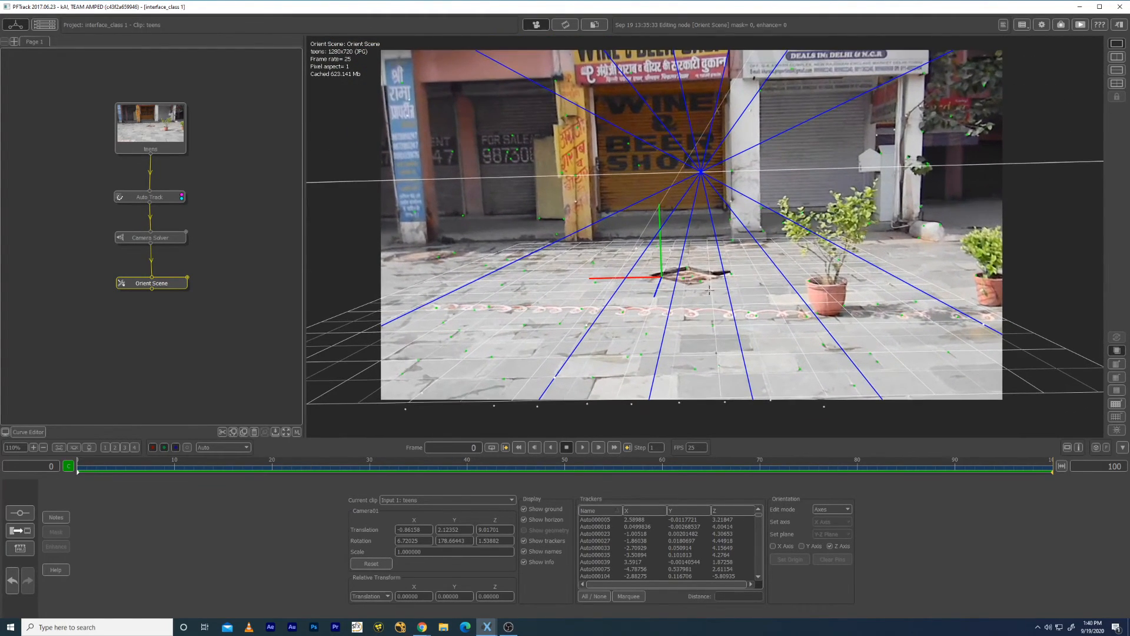
left_click(832, 509)
left_click(830, 519)
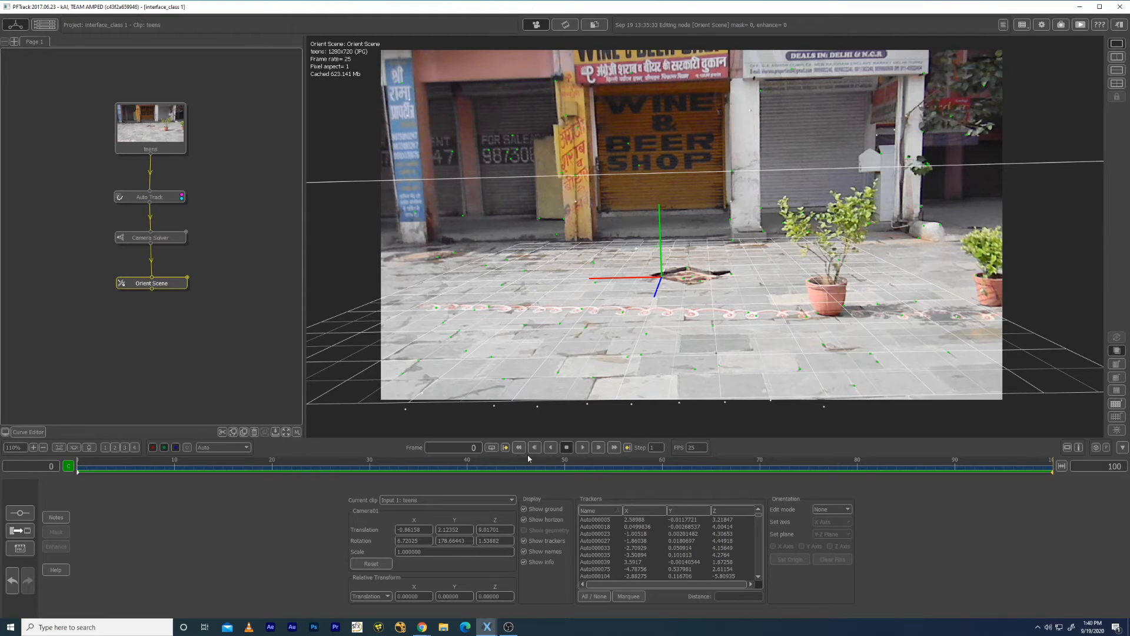
left_click(583, 447)
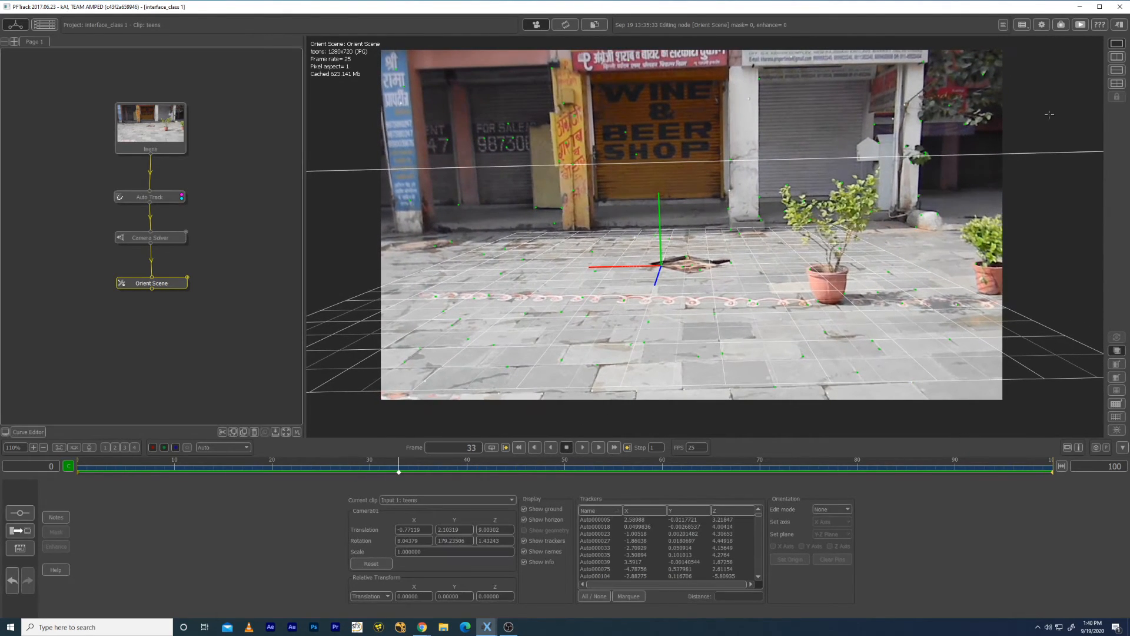
Step: Inspect the ground grid, trackers and camera path from several angles in a split 3D view
left_click(1117, 57)
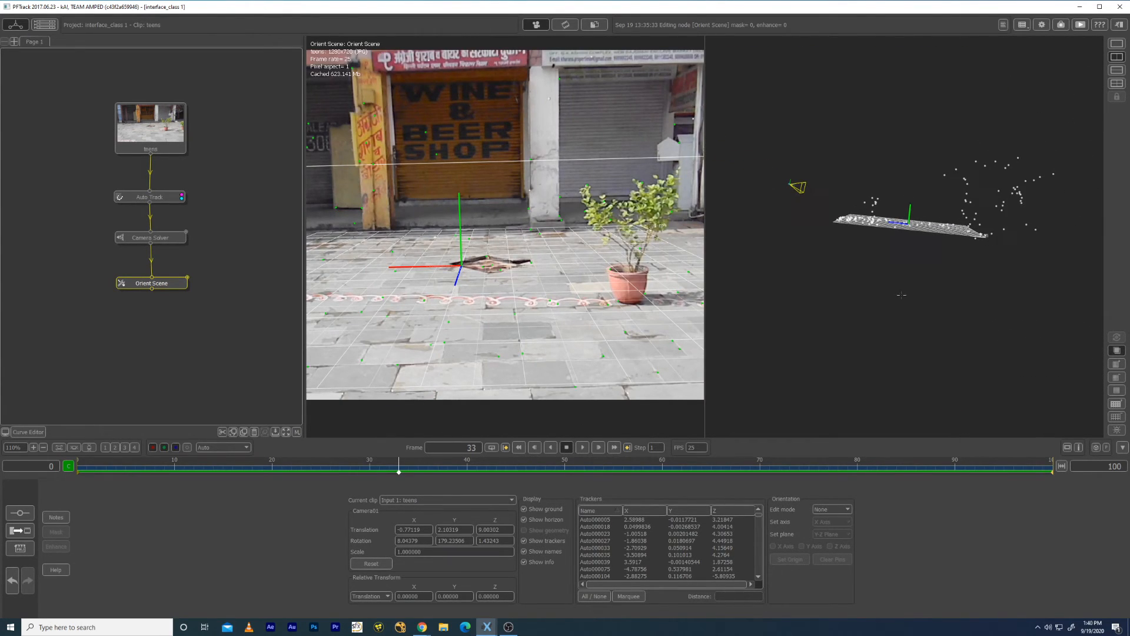
left_click_drag(886, 301, 971, 200)
left_click_drag(779, 179, 904, 241)
left_click_drag(855, 111, 868, 170)
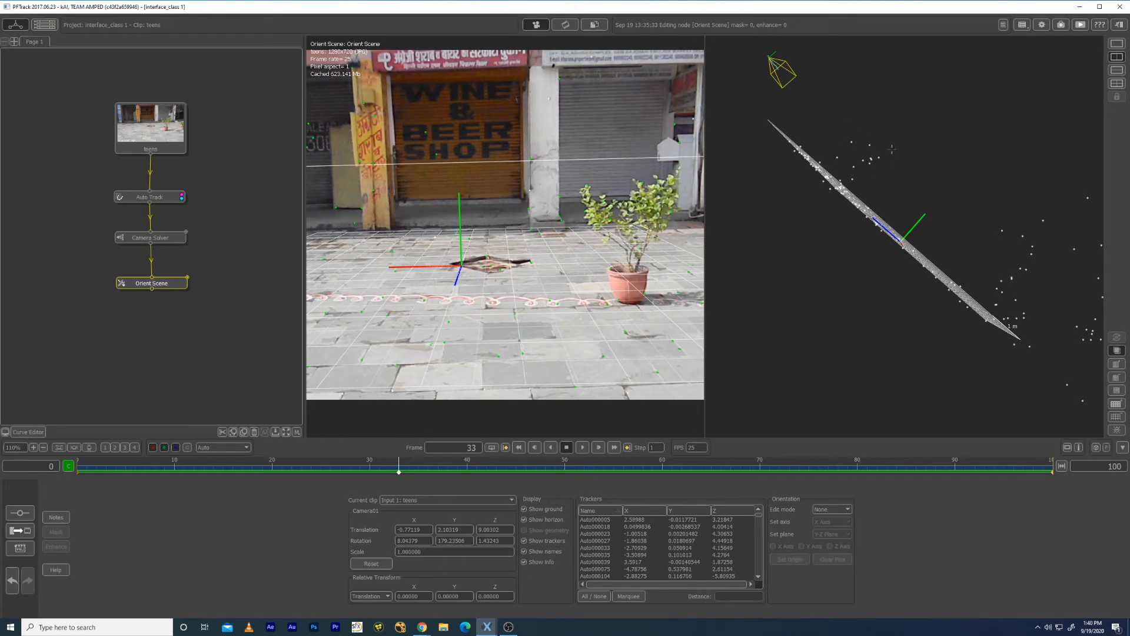
left_click_drag(942, 197, 986, 182)
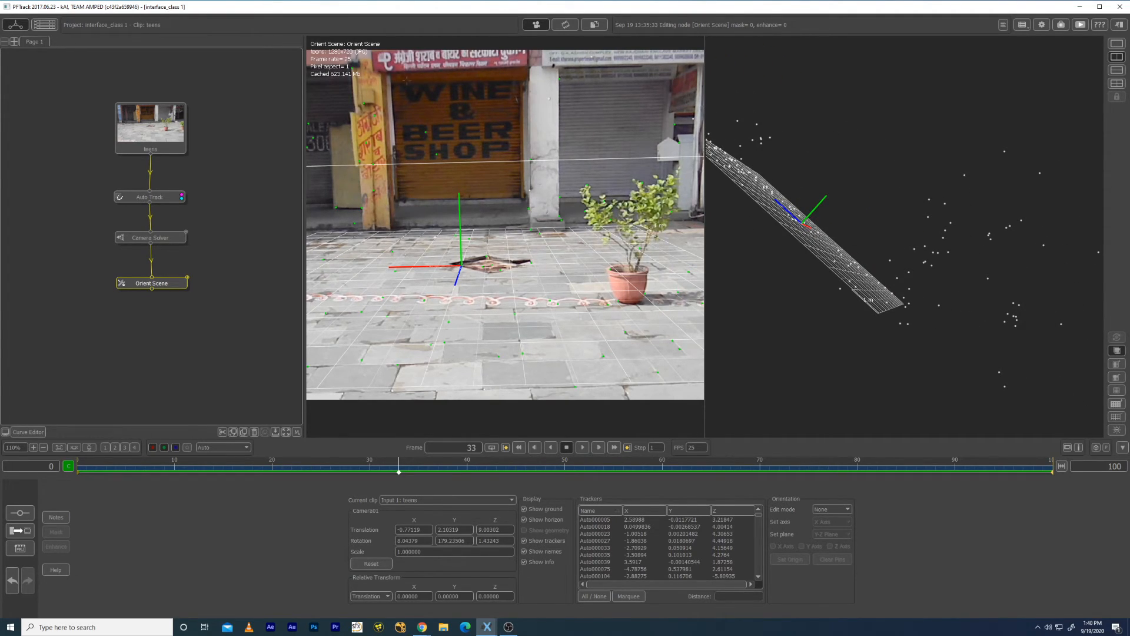
left_click_drag(974, 273, 862, 273)
left_click_drag(966, 254, 1129, 349)
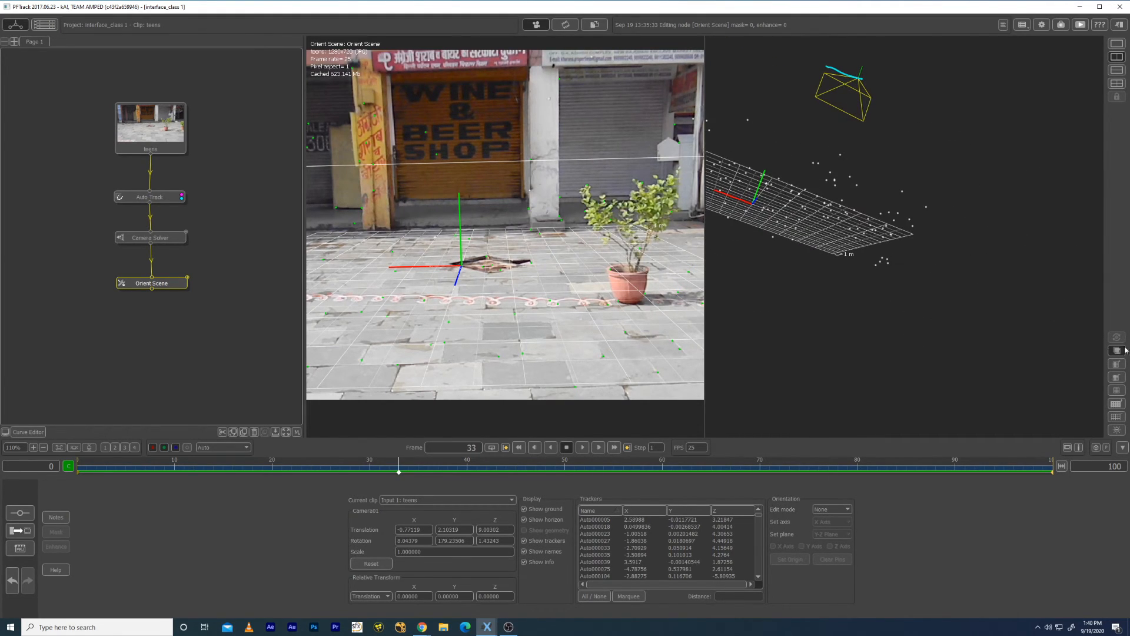
left_click_drag(874, 284, 778, 299)
right_click_drag(778, 299, 825, 307)
middle_click_drag(825, 308, 863, 343)
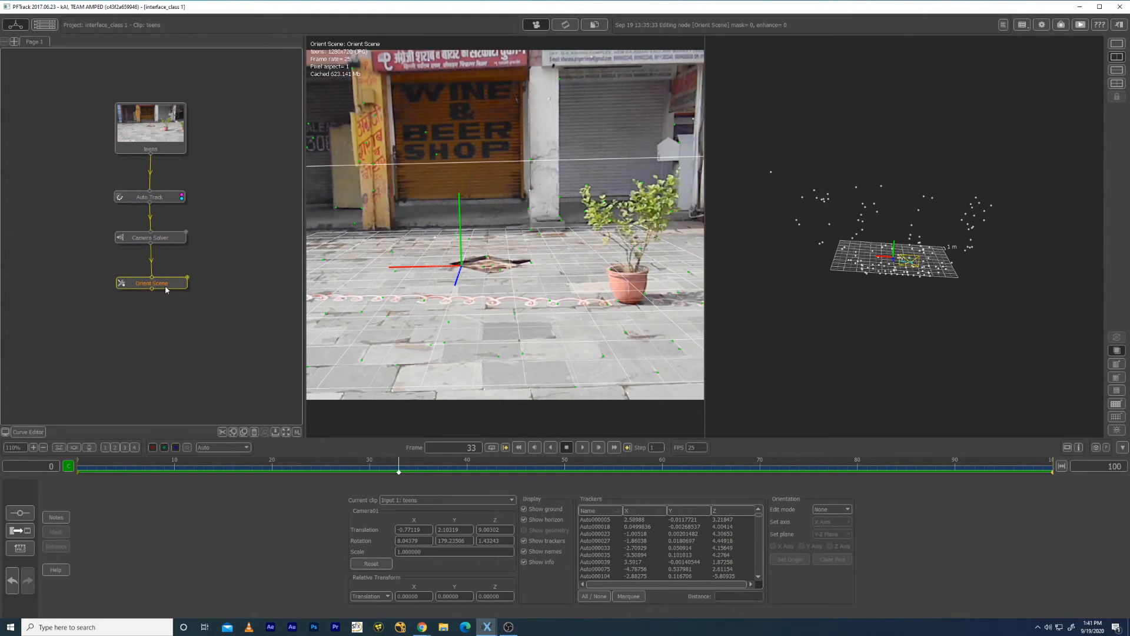
Step: Add an Export node below the Orient Scene node and set its format to Autodesk Maya 2011 Ascii
left_click_drag(166, 289, 165, 289)
right_click(165, 285)
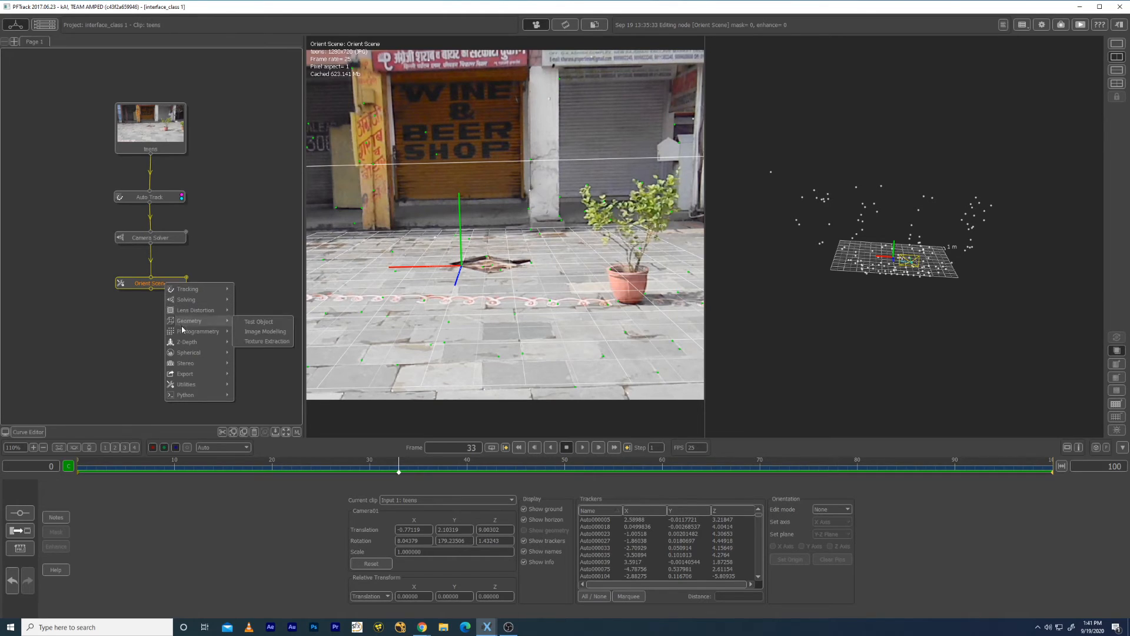
mouse_move(202, 379)
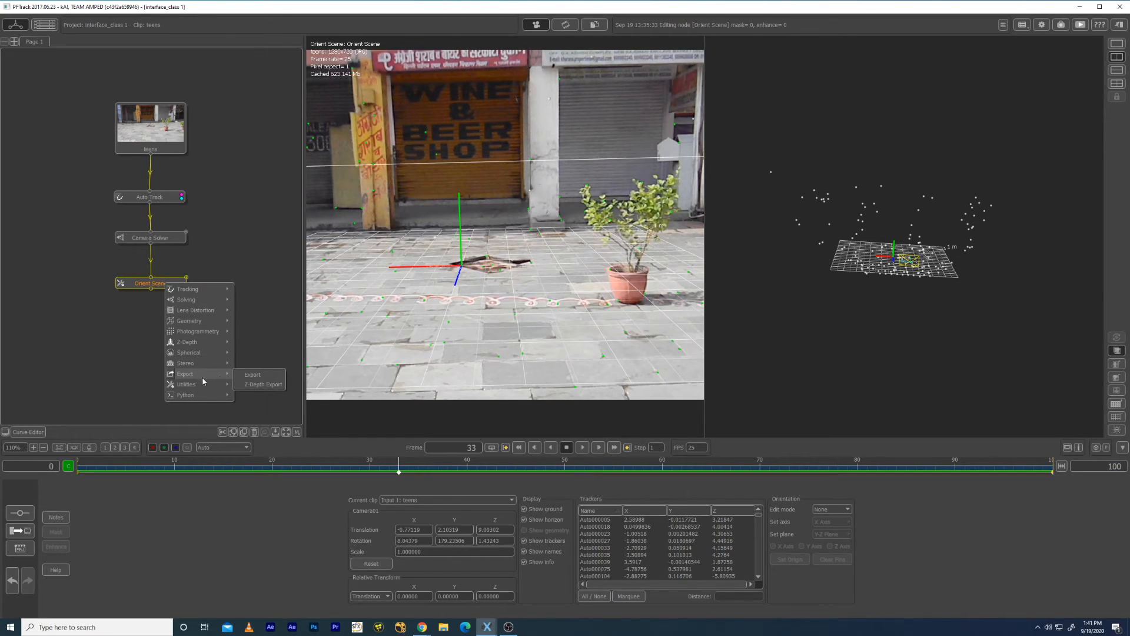
left_click(262, 377)
left_click_drag(169, 323, 170, 336)
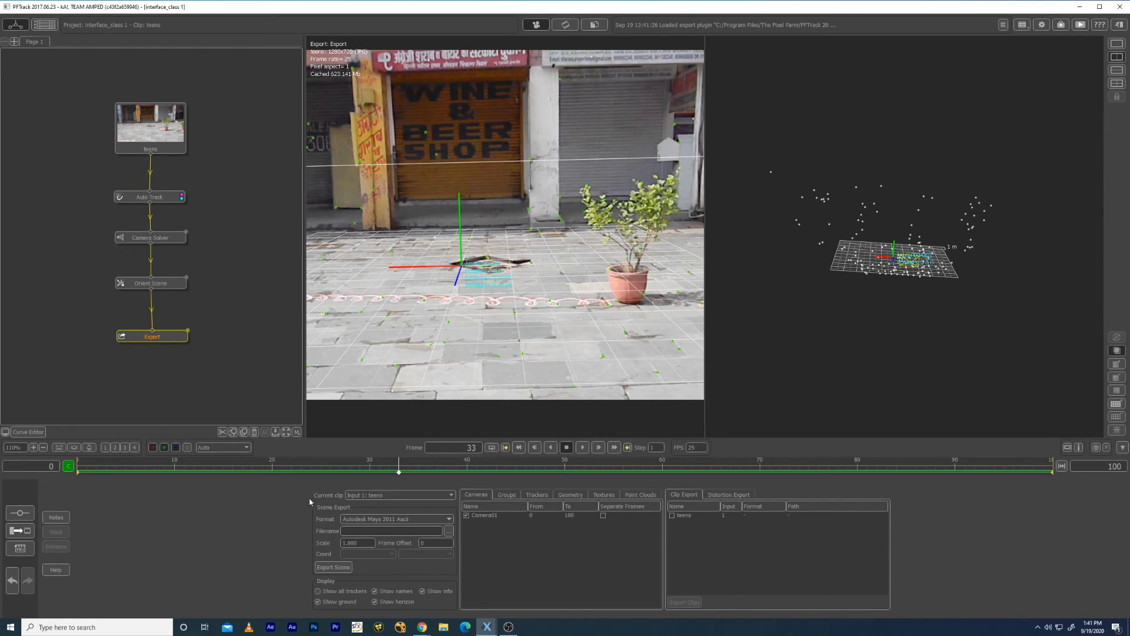
left_click(436, 522)
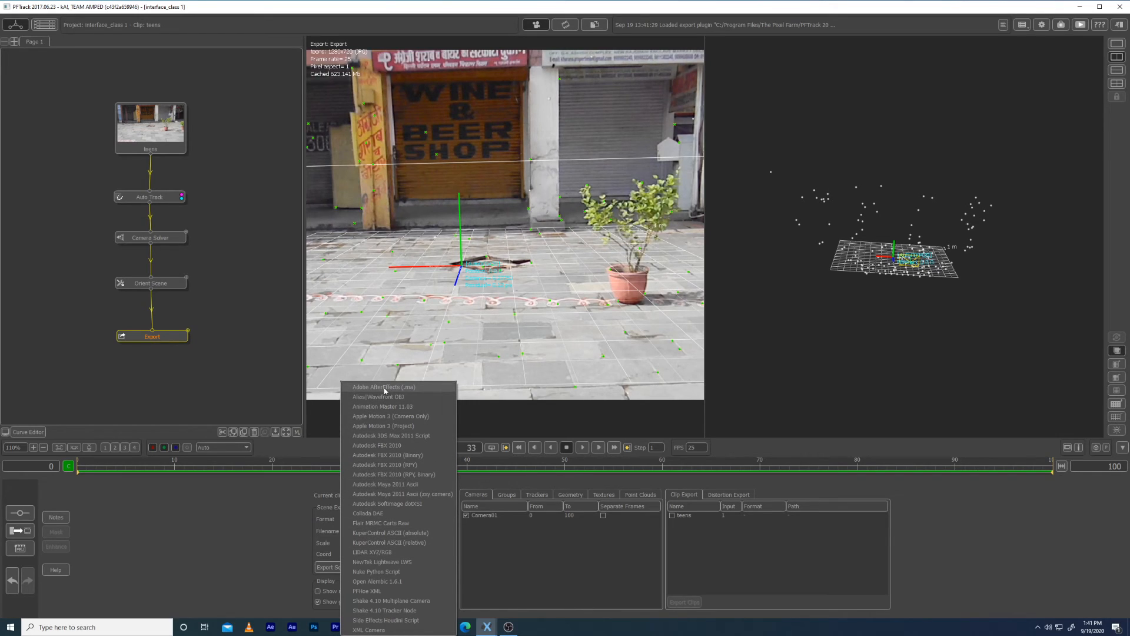
left_click(385, 485)
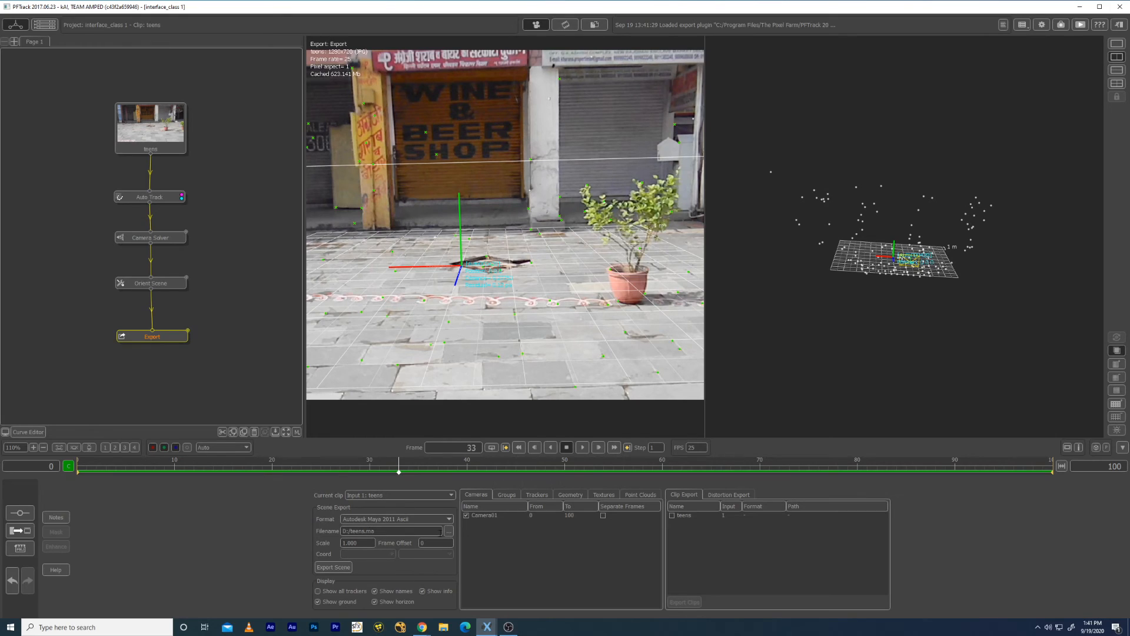
Step: Set the export file to tracking.ma on drive D: and export the scene
left_click(447, 532)
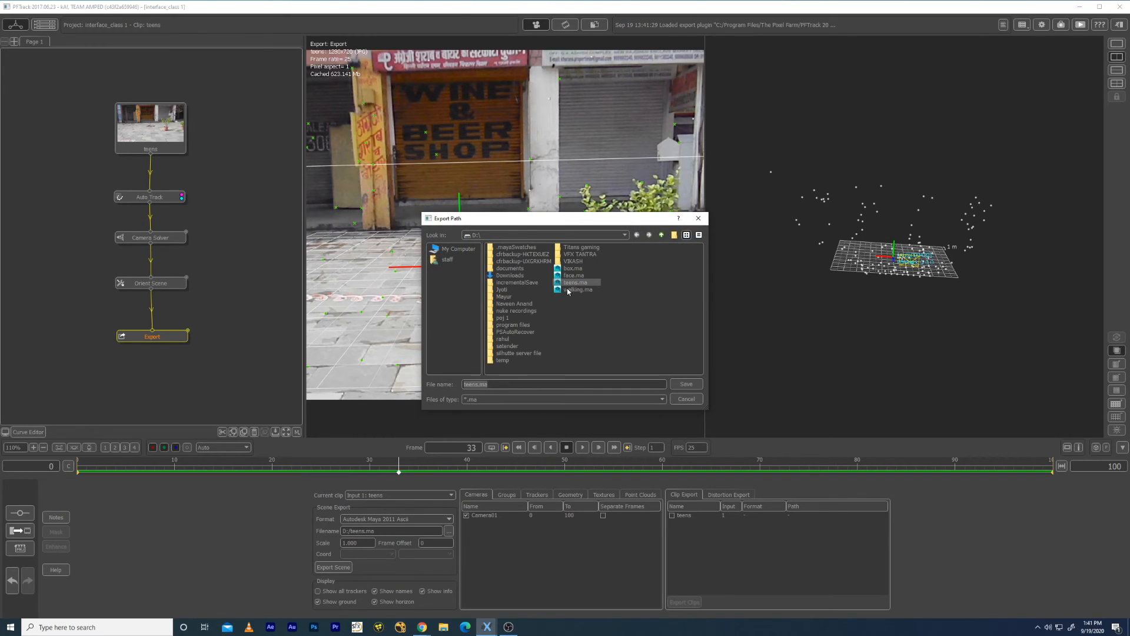
left_click(573, 275)
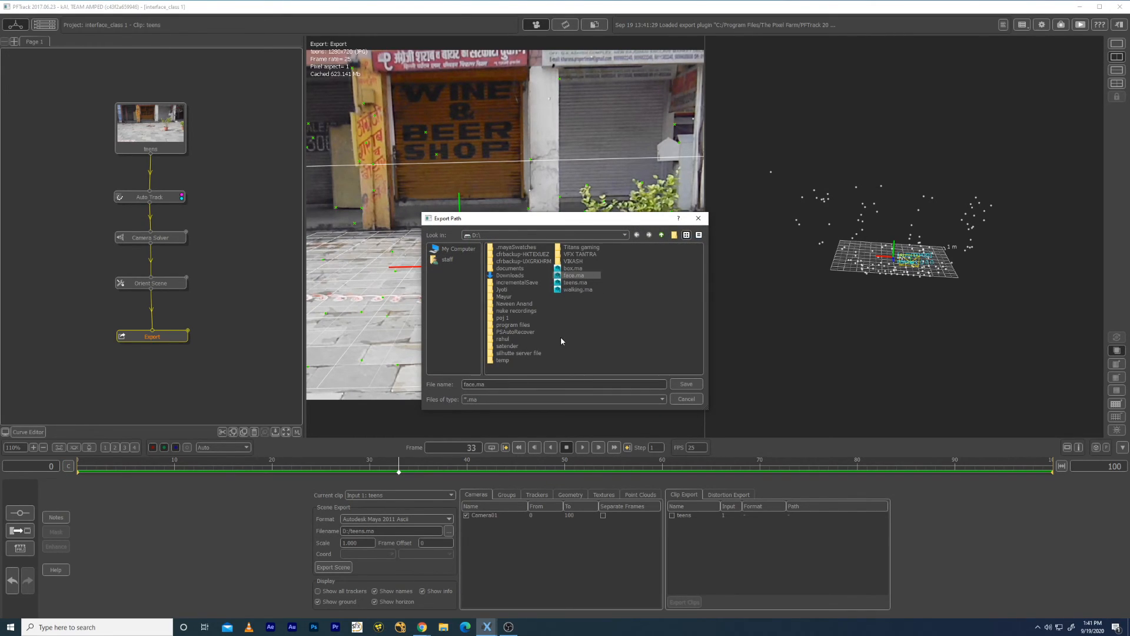
left_click(499, 387)
double_click(476, 383)
type("tracking")
left_click(676, 385)
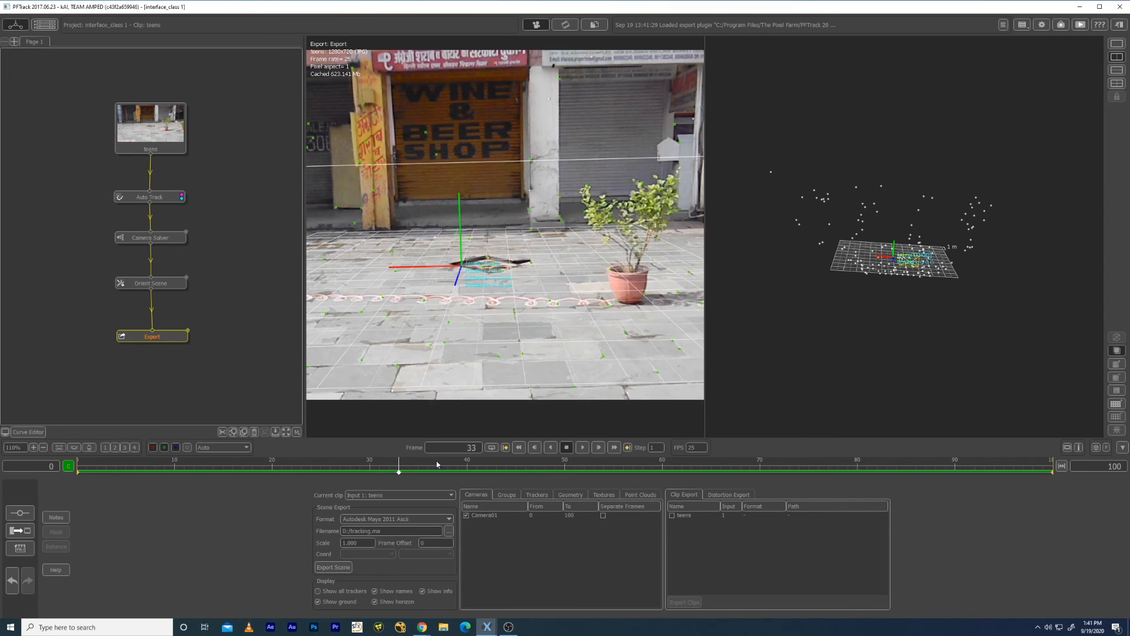
left_click(334, 567)
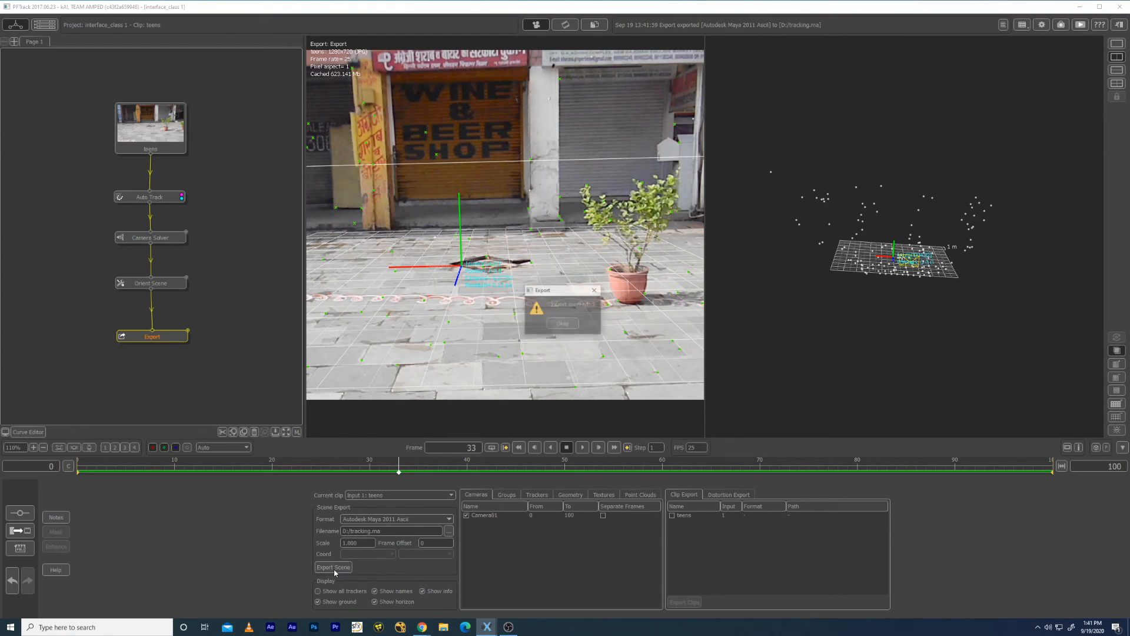
left_click(563, 324)
Step: Switch to File Explorer and locate the exported tracking Maya file on New Volume (D:)
left_click(1080, 7)
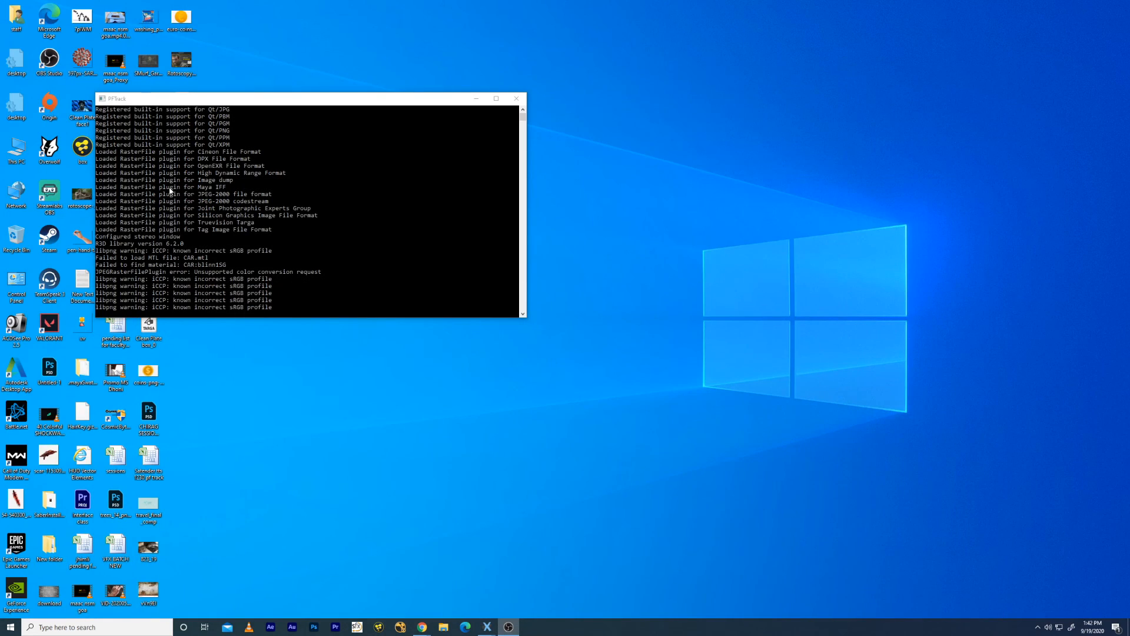
double_click(16, 150)
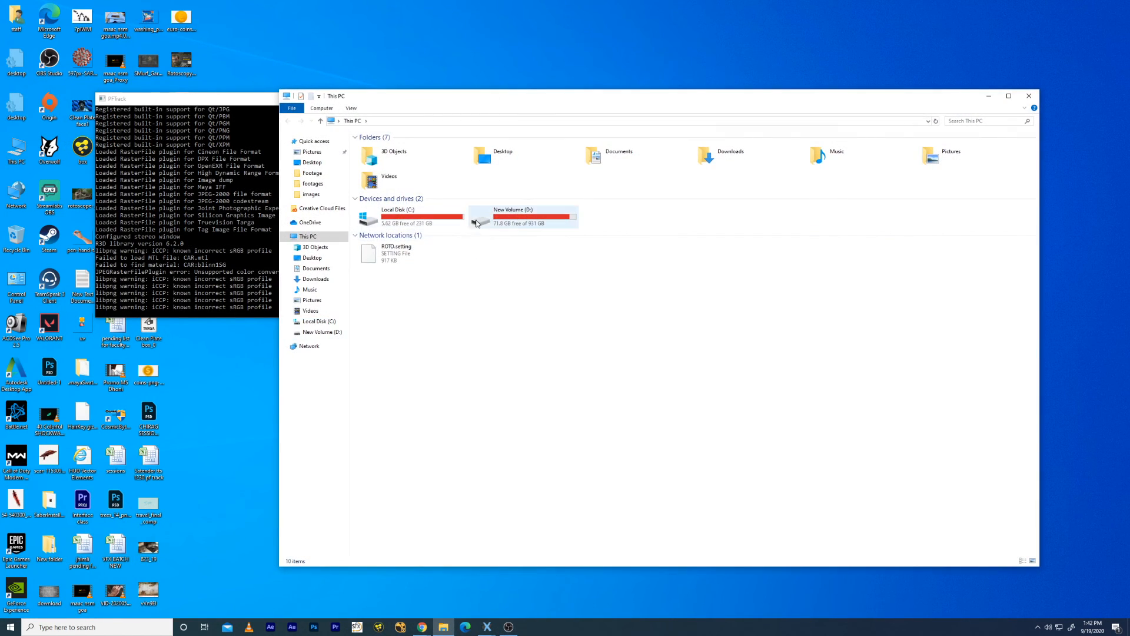
double_click(429, 219)
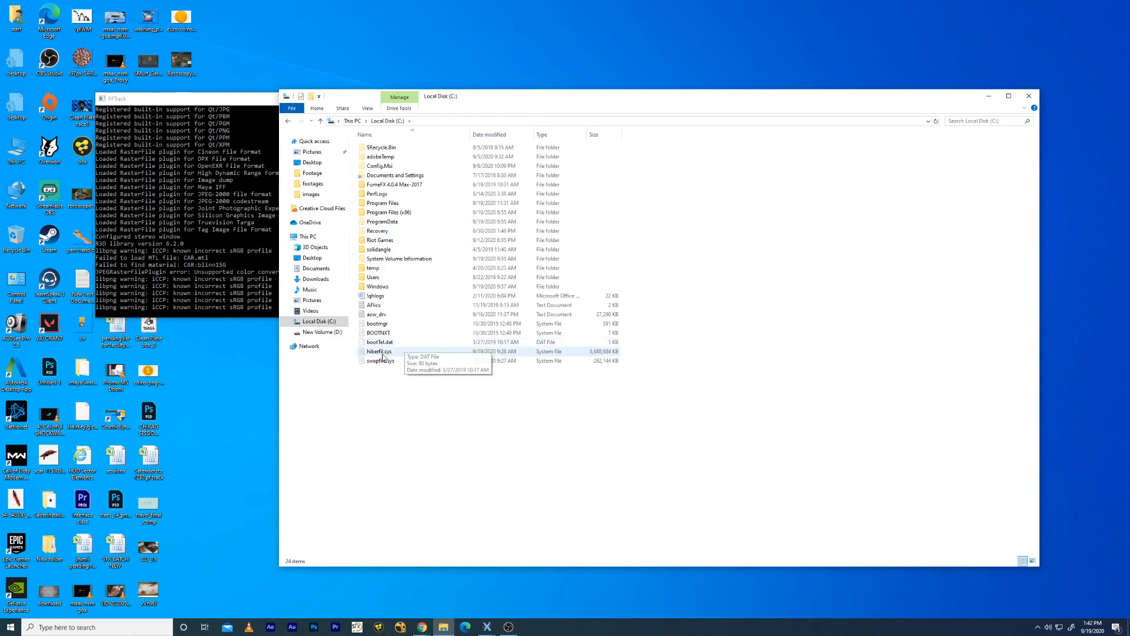
left_click(320, 333)
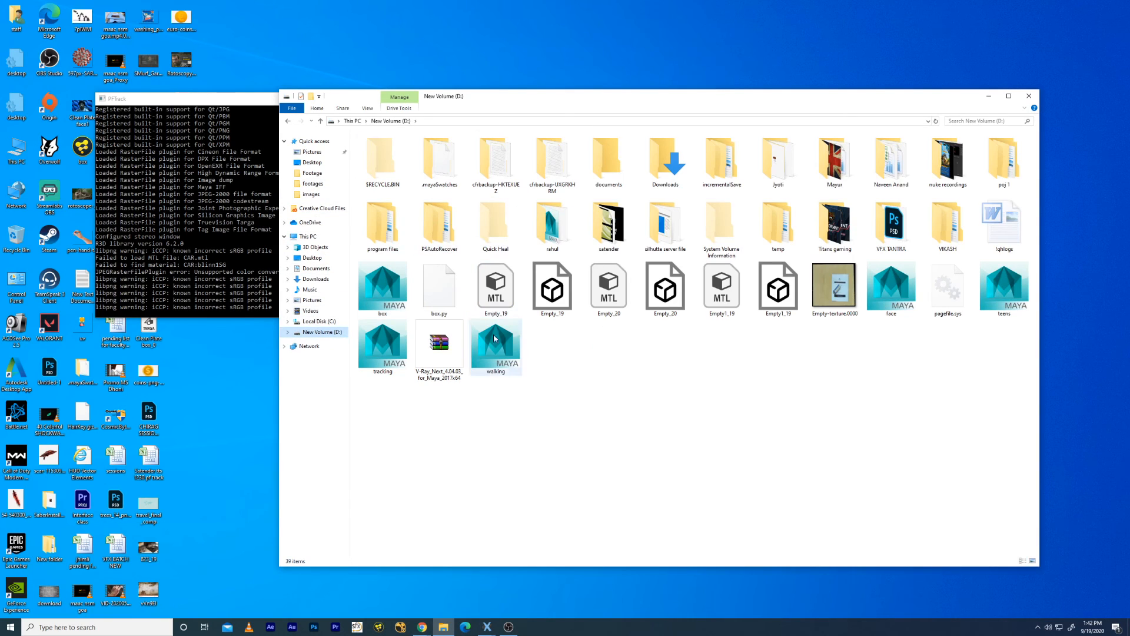
left_click(390, 358)
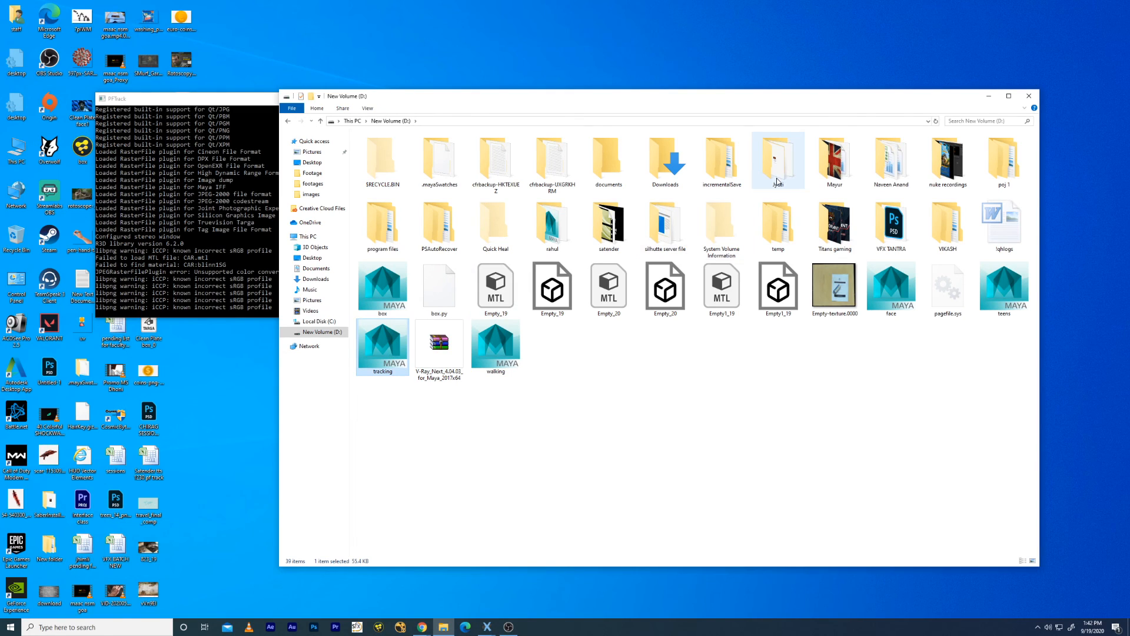
Step: Minimise the File Explorer window and return to the PFTrack project
left_click(989, 97)
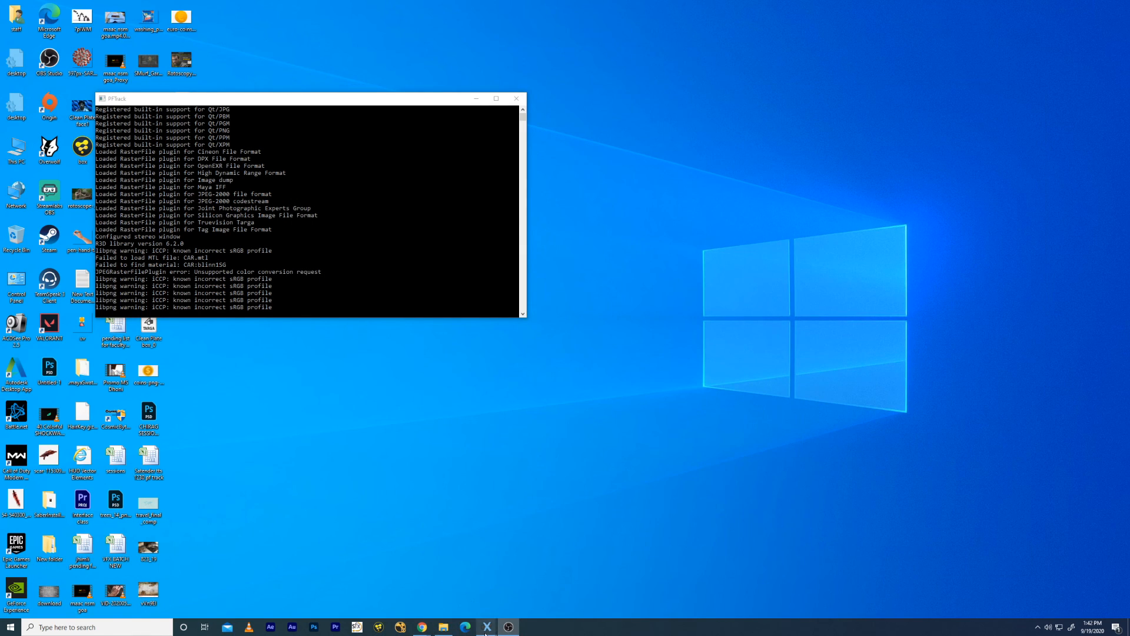
mouse_move(486, 625)
left_click(533, 582)
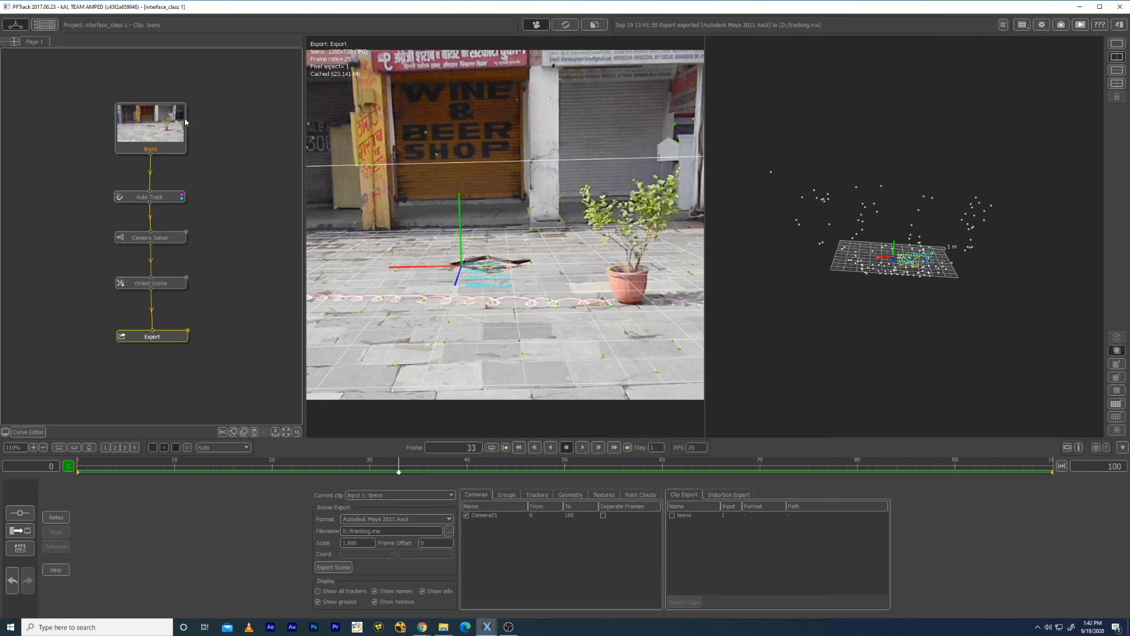